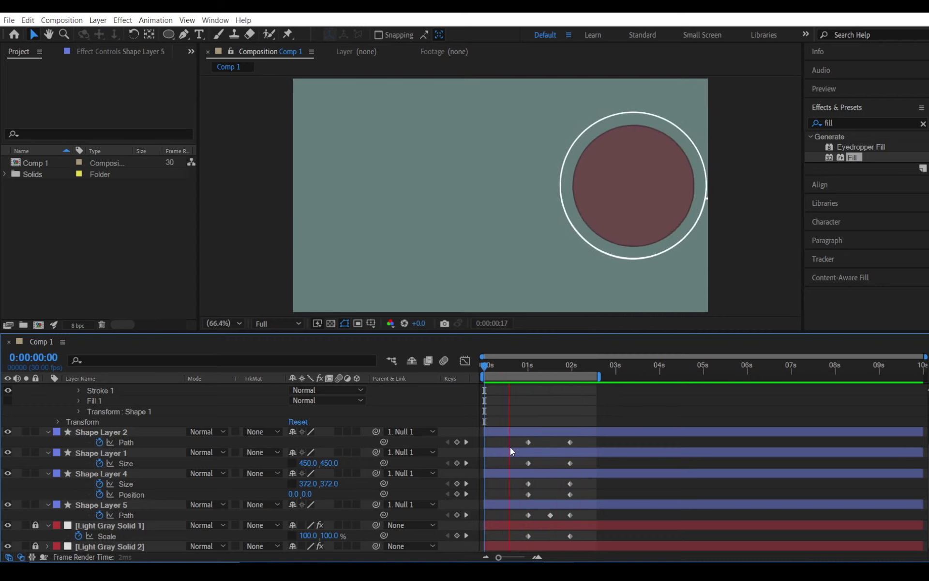
# - Review the finished cup animation in Comp 1, collapsing the layer properties to examine the null and shape layers
pyautogui.click(521, 367)
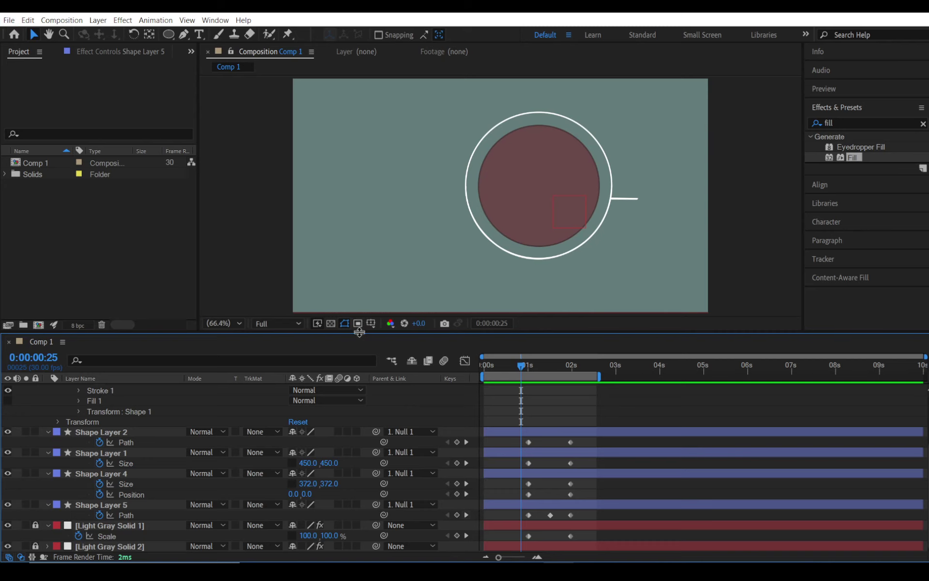
pyautogui.moveTo(359, 333); pyautogui.dragTo(360, 285)
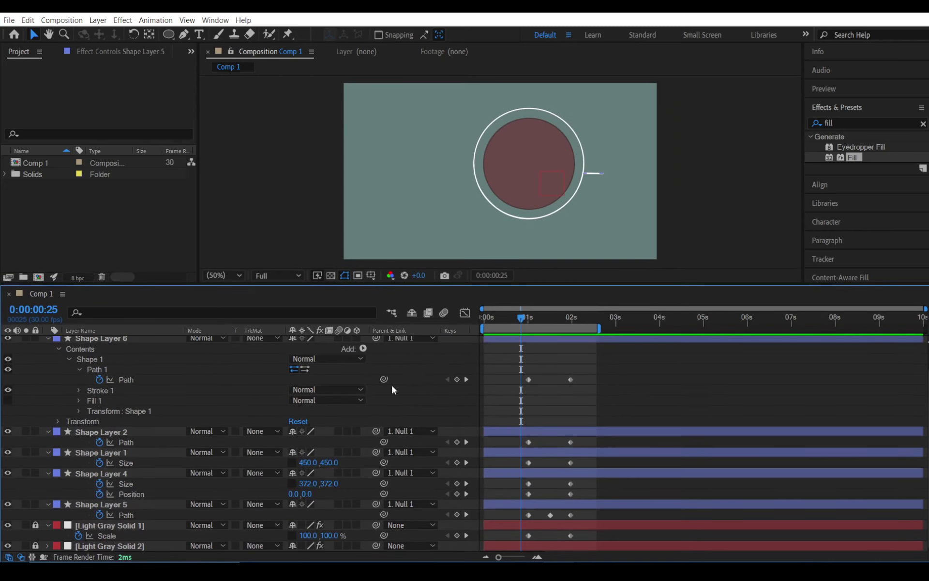
pyautogui.press('u')
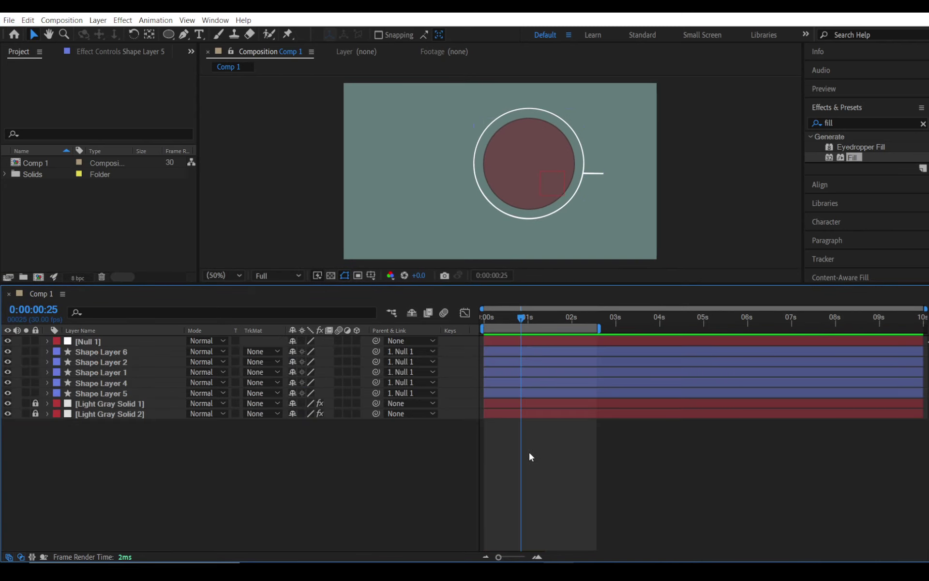
pyautogui.moveTo(228, 469); pyautogui.dragTo(94, 320)
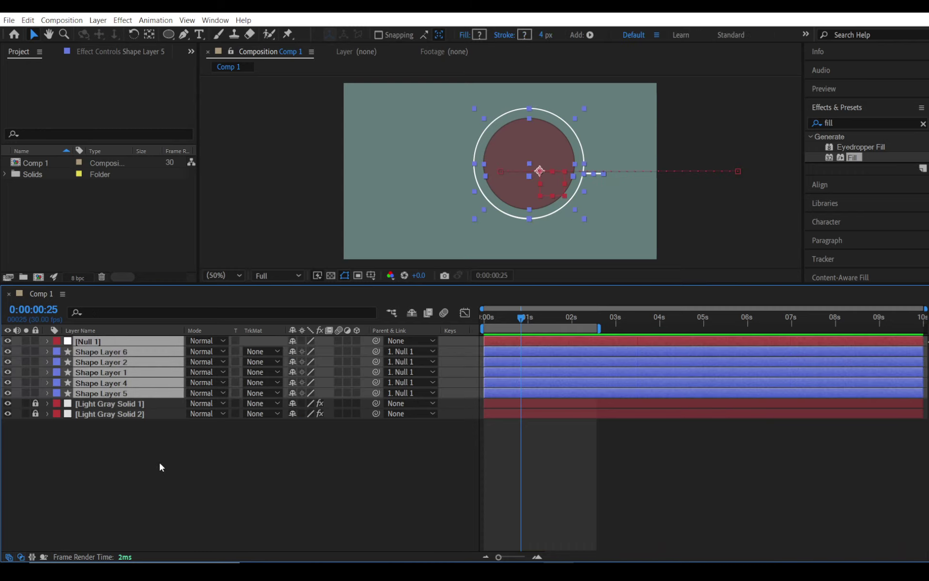
pyautogui.click(659, 468)
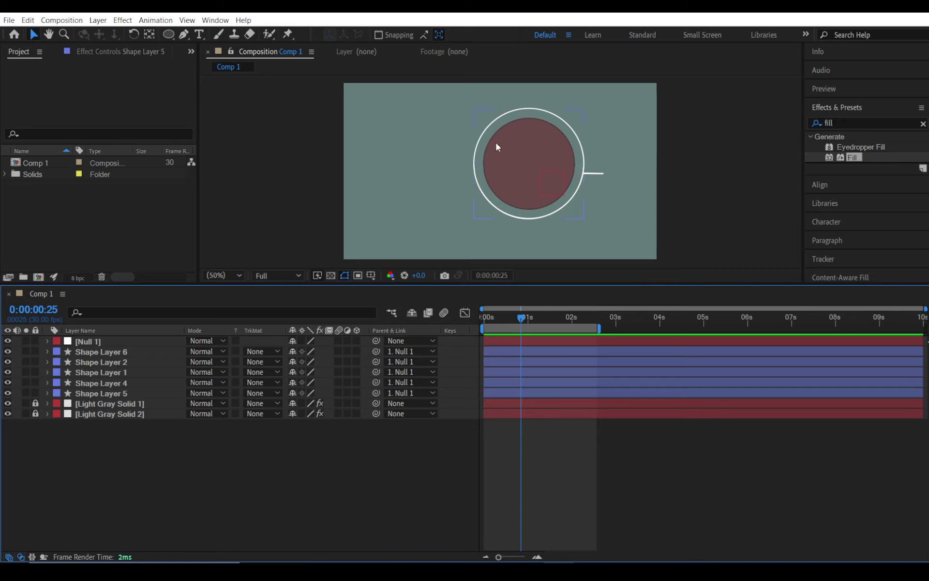
pyautogui.moveTo(523, 325)
pyautogui.mouseDown()
pyautogui.moveTo(492, 321)
pyautogui.moveTo(564, 323)
pyautogui.moveTo(510, 320)
pyautogui.mouseUp()
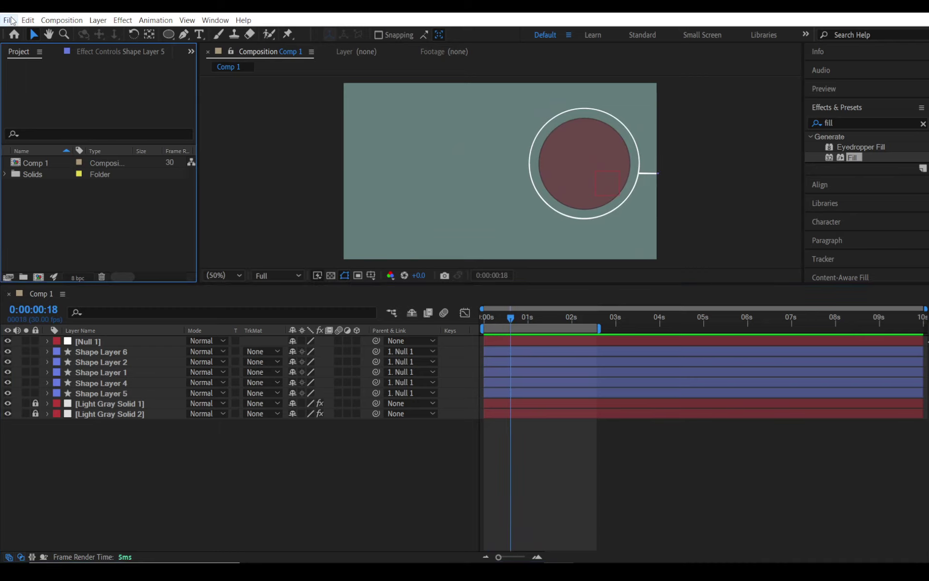
# - Create a new empty project
pyautogui.click(8, 20)
pyautogui.moveTo(25, 33)
pyautogui.click(227, 33)
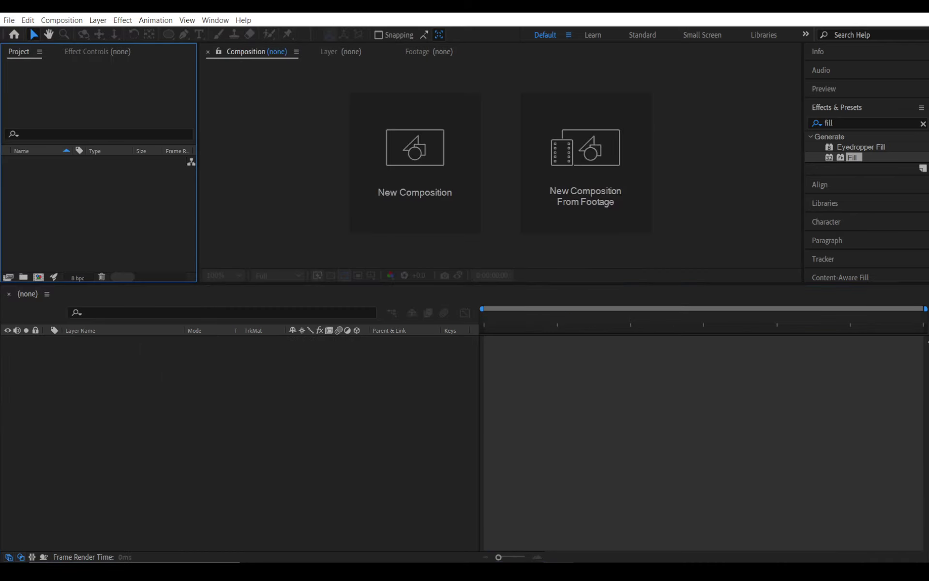
pyautogui.click(589, 571)
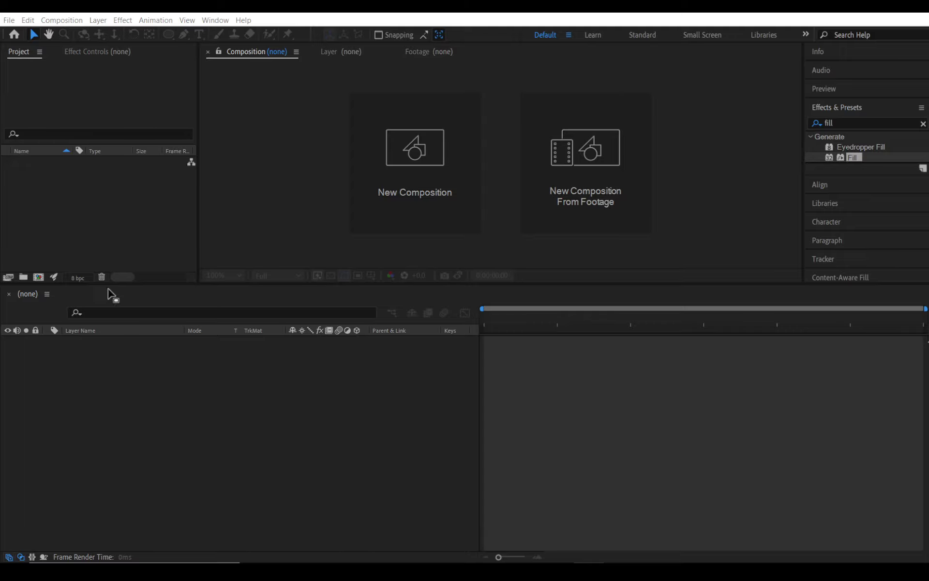
# - Create a 1280 x 720 px composition named Cup Animation at 30 fps with a duration of 10 seconds
pyautogui.click(38, 277)
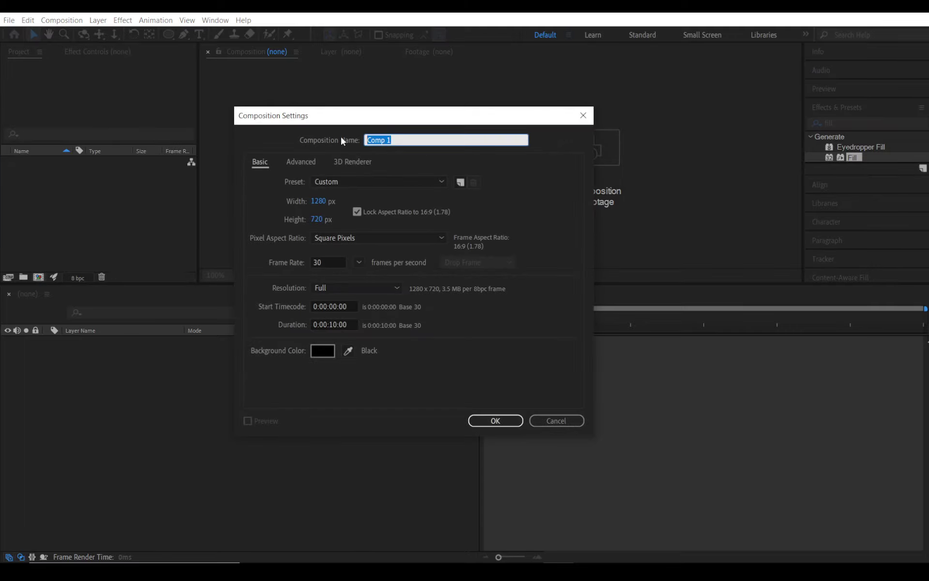
pyautogui.write('Cup ')
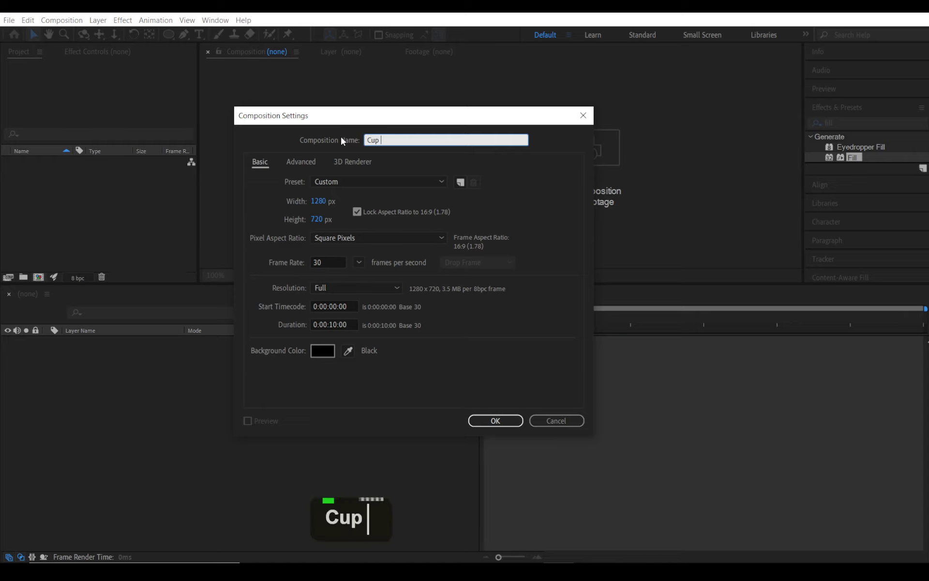
pyautogui.write('Animation')
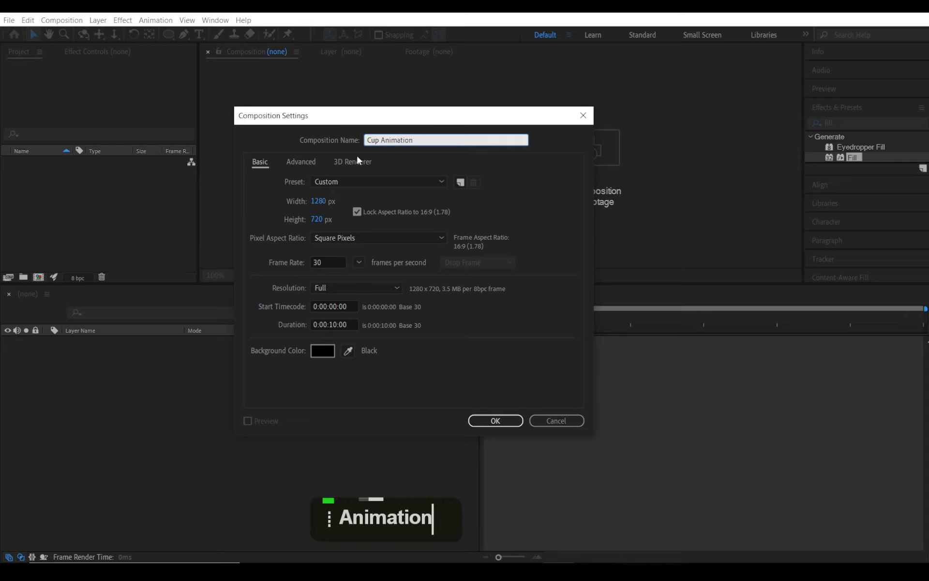
pyautogui.click(374, 199)
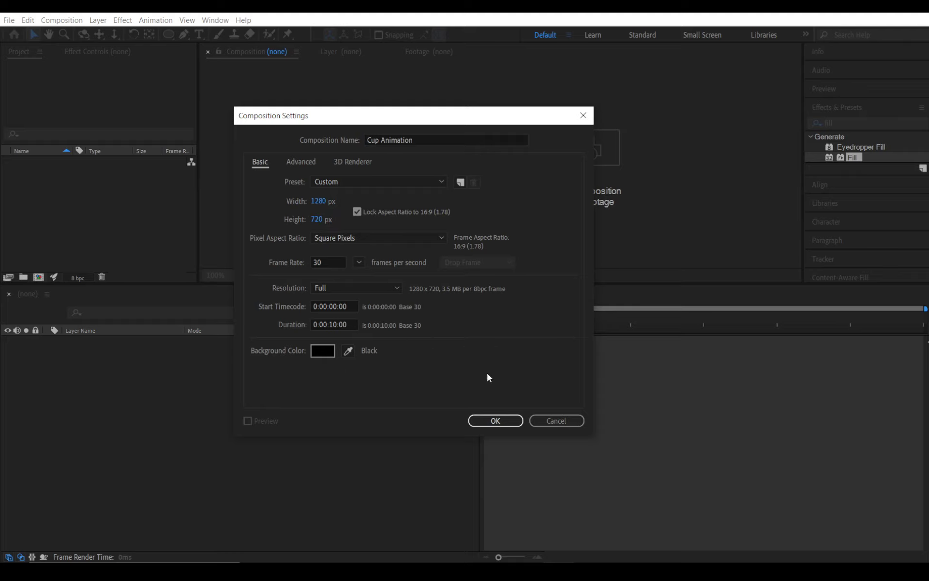
pyautogui.click(495, 420)
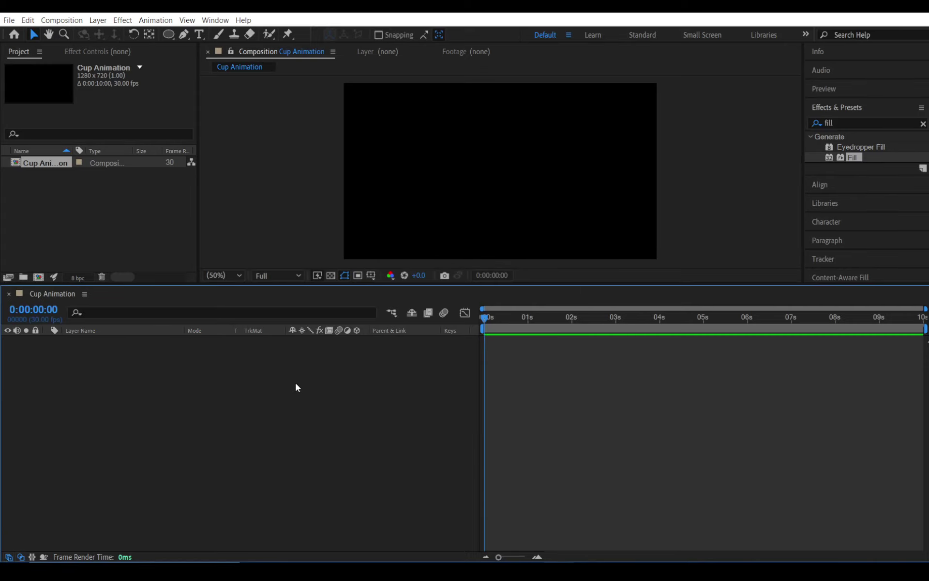
# - Activate the Ellipse tool and set the shape fill to None
pyautogui.moveTo(258, 287); pyautogui.dragTo(257, 344)
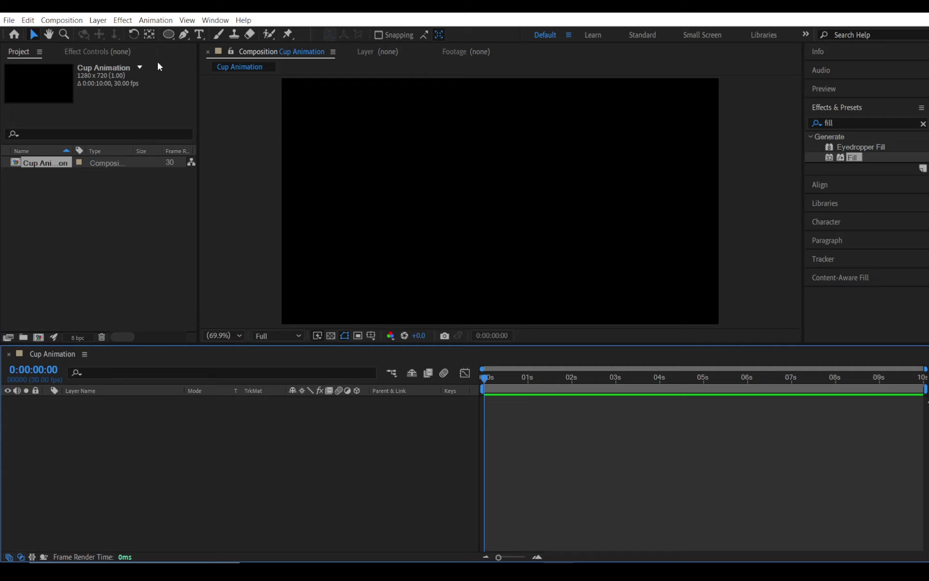
pyautogui.moveTo(166, 36); pyautogui.dragTo(249, 57)
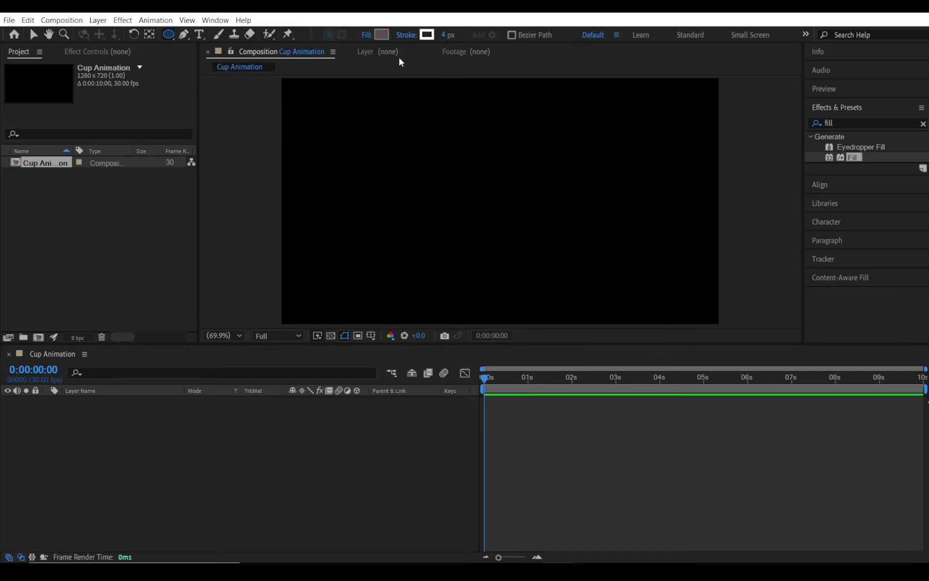
pyautogui.click(368, 35)
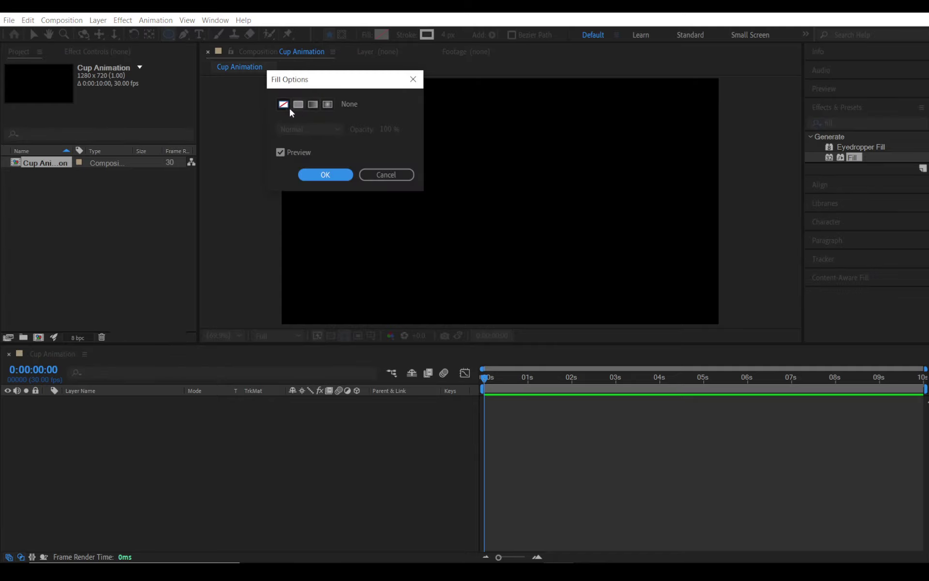
pyautogui.click(324, 176)
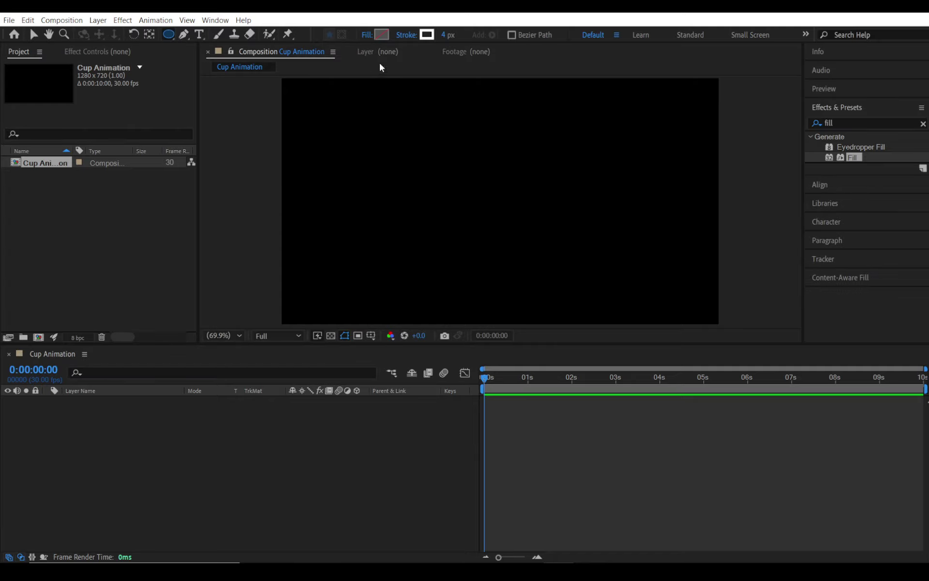
# - Set the shape stroke to Solid Color with white (FFFFFF)
pyautogui.click(403, 37)
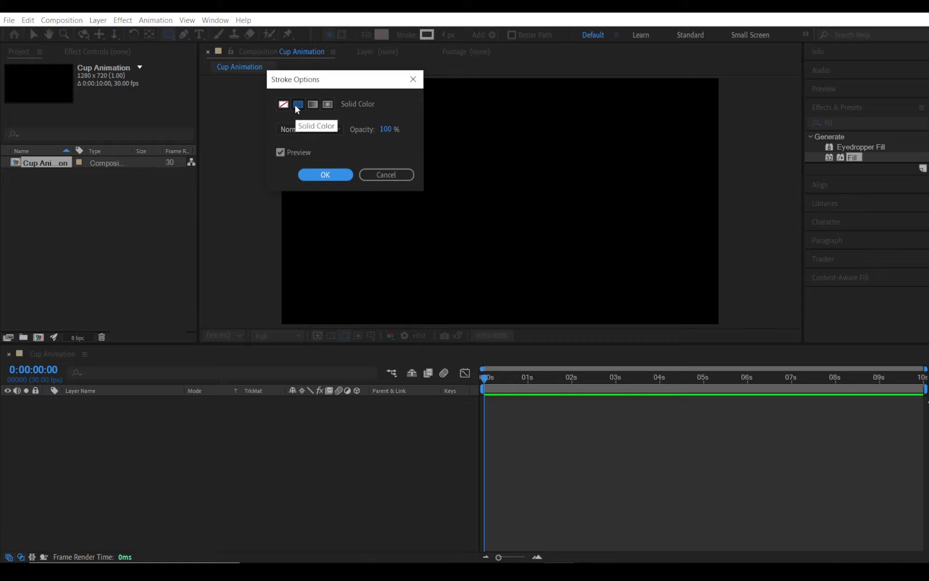
pyautogui.click(323, 175)
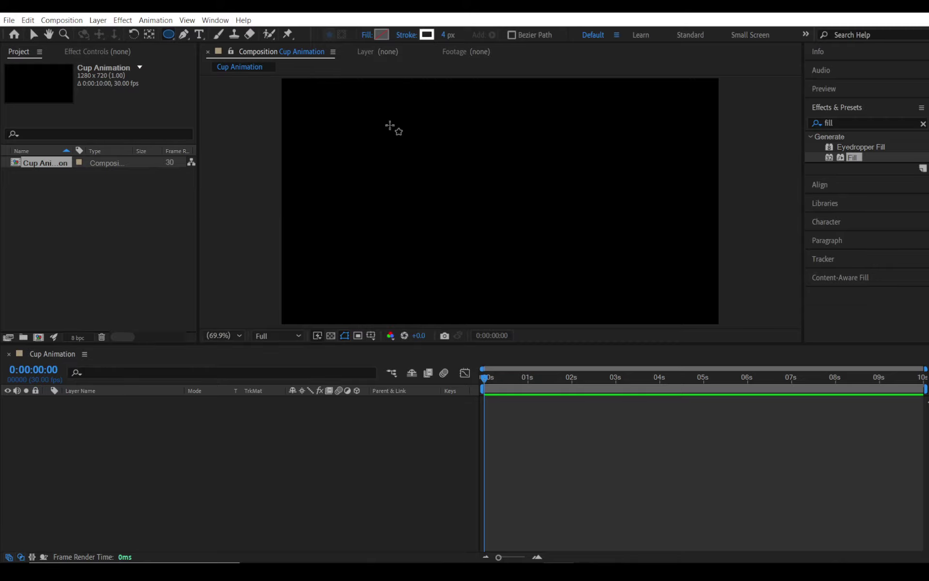
pyautogui.click(423, 36)
pyautogui.moveTo(58, 205); pyautogui.dragTo(17, 190)
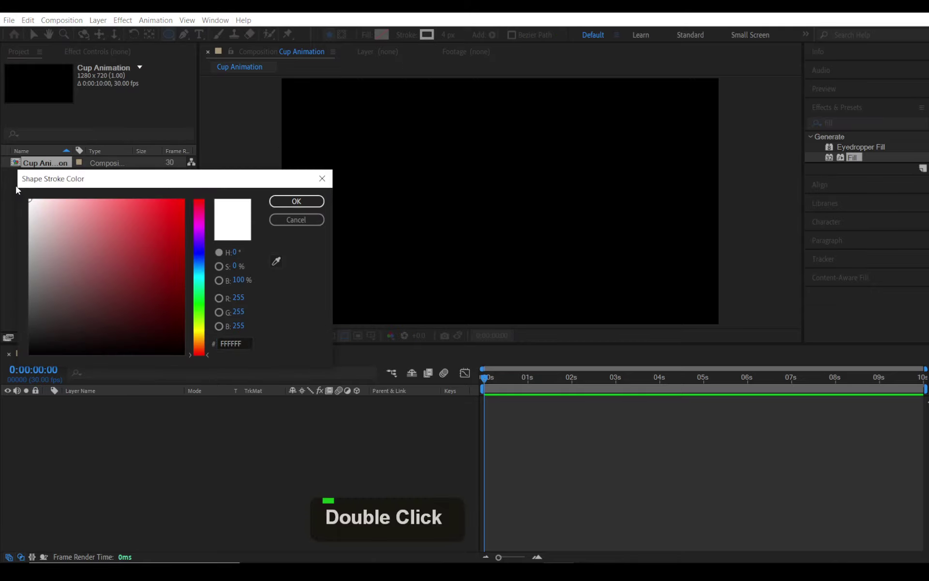
pyautogui.click(278, 200)
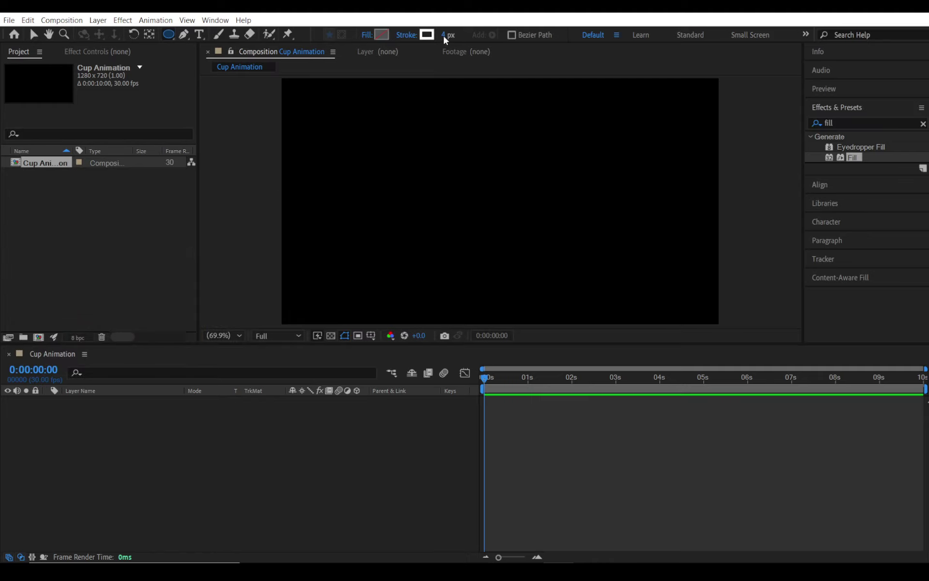
# - Set the stroke width to 4 px and draw a circle about 352 px in diameter near the composition's centre
pyautogui.click(444, 37)
pyautogui.write('4')
pyautogui.press('Return')
pyautogui.moveTo(433, 151)
pyautogui.mouseDown()
pyautogui.moveTo(518, 231)
pyautogui.moveTo(554, 249)
pyautogui.mouseUp()
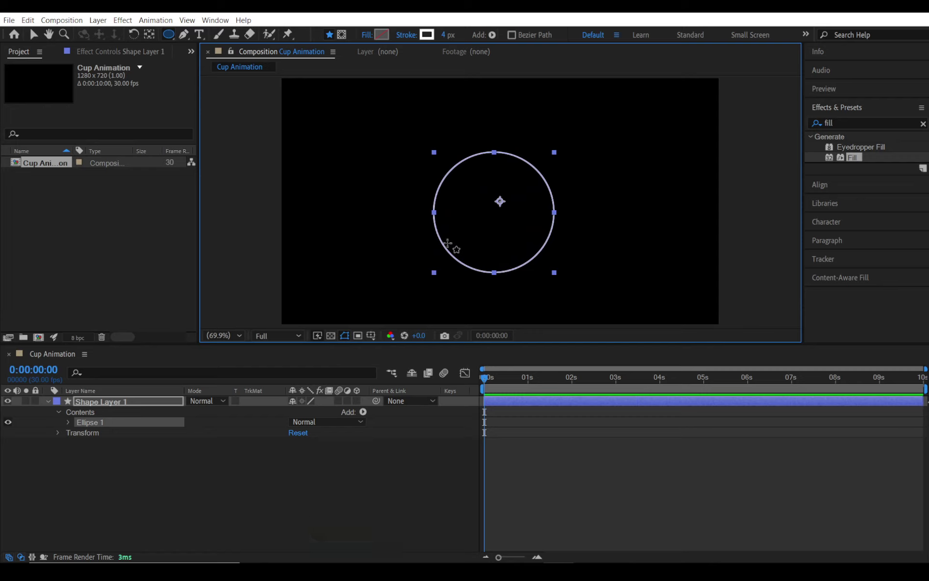
# - Expand the circle's Ellipse 1 group and rename its shape layer as Cup top
pyautogui.click(67, 422)
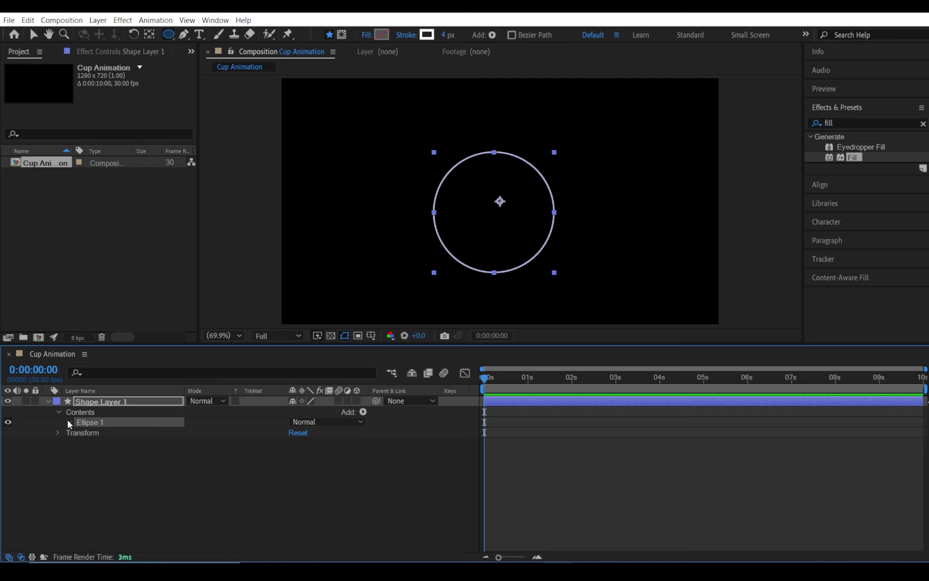
pyautogui.moveTo(141, 340); pyautogui.dragTo(141, 332)
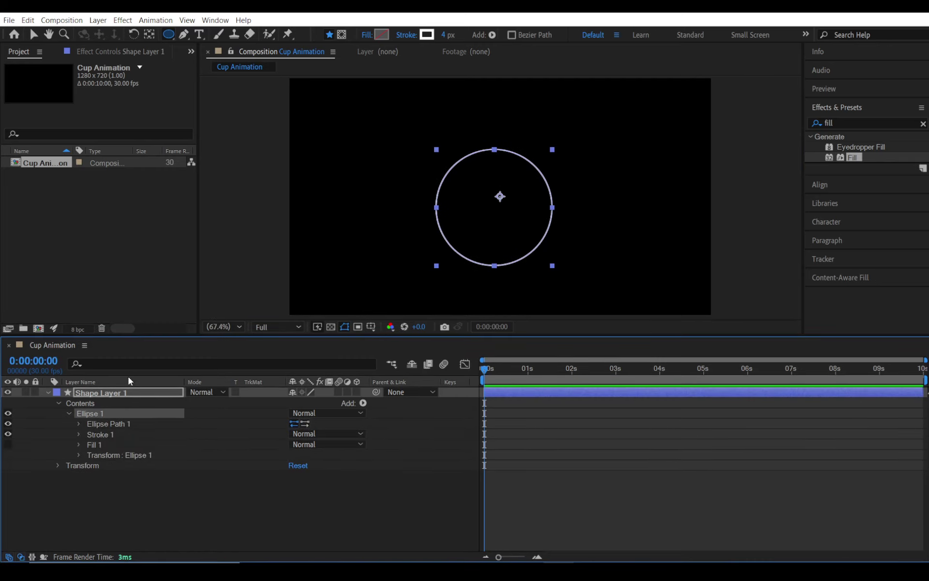
pyautogui.rightClick(118, 396)
pyautogui.click(147, 376)
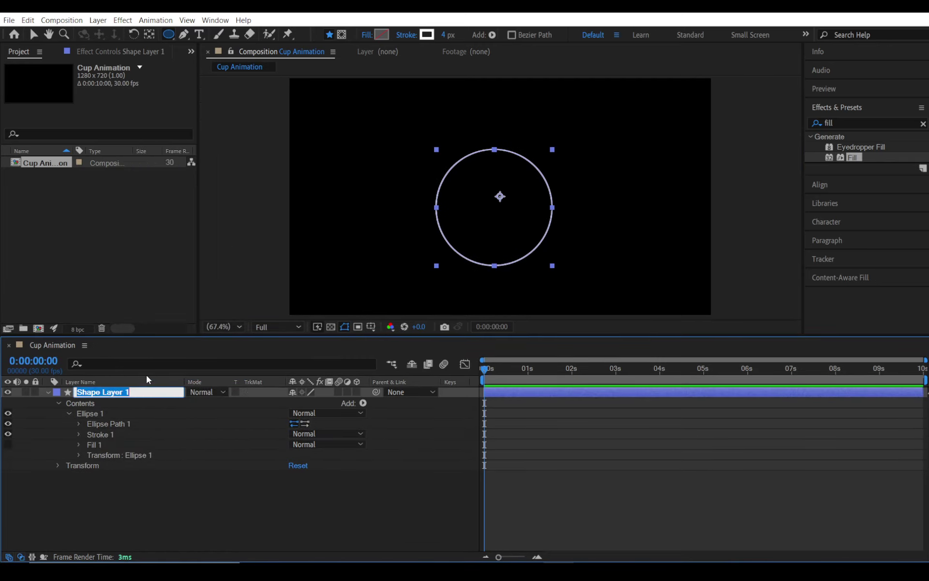
pyautogui.write('Cup')
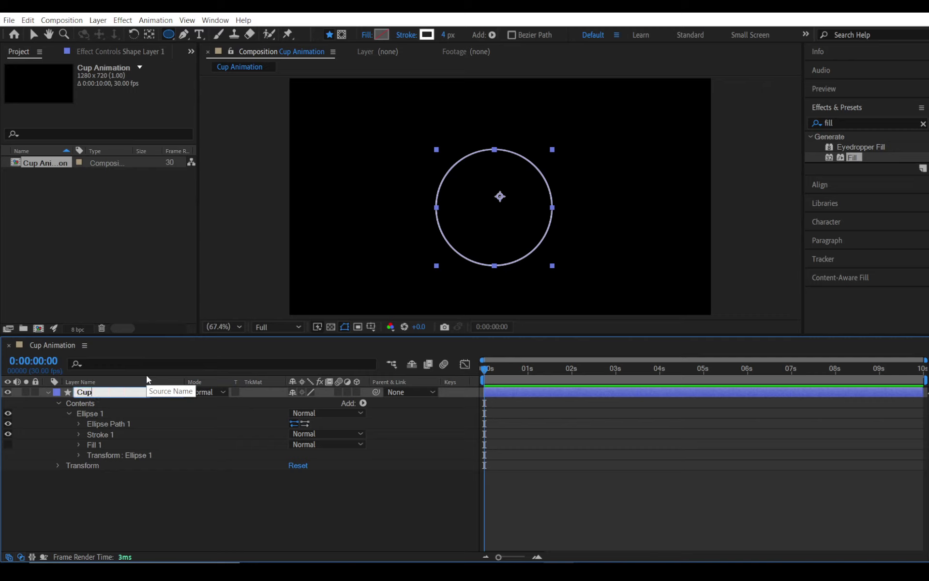
pyautogui.write(' top')
pyautogui.press('Return')
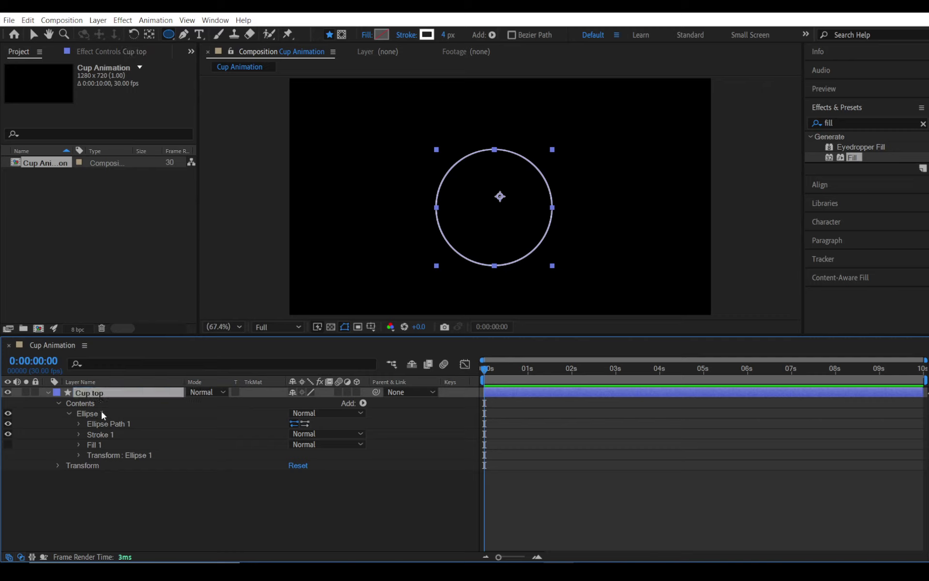
# - Set the Size of Ellipse Path 1 in the Cup top layer to 350 x 350
pyautogui.click(89, 424)
pyautogui.click(79, 424)
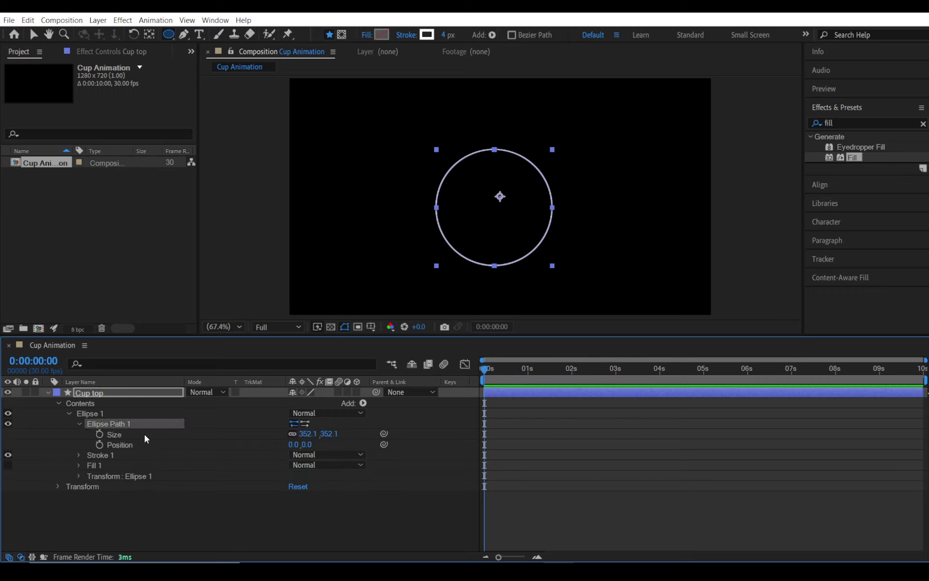
pyautogui.click(308, 434)
pyautogui.write('4')
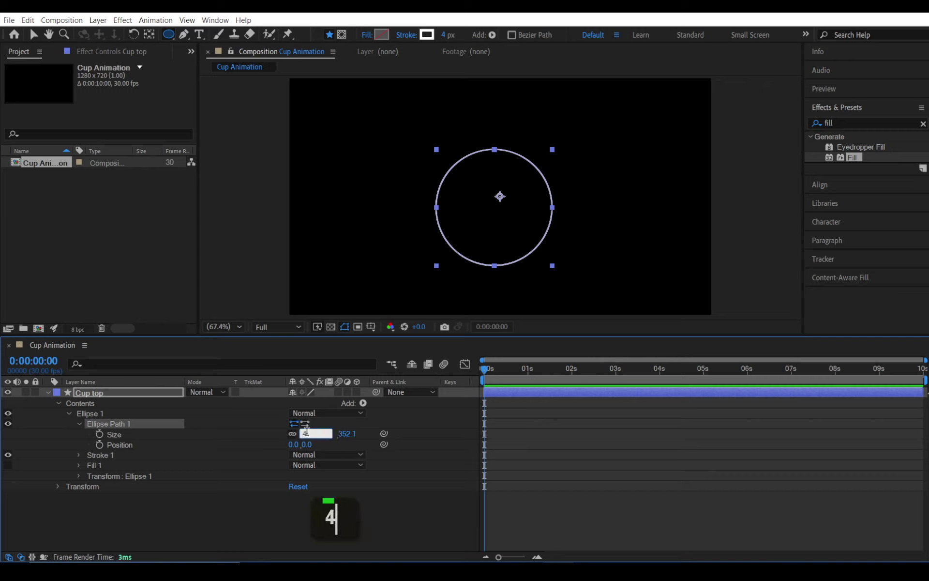
pyautogui.press('BackSpace')
pyautogui.write('350')
pyautogui.press('Return')
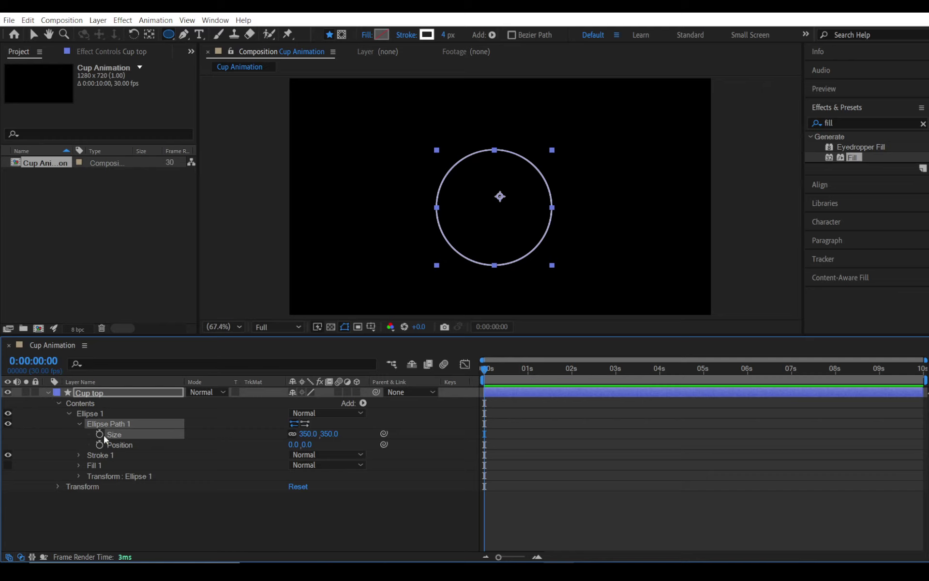
# - Add a Size keyframe for the ellipse path at 0:00:01:00 and unlink its width and height proportions
pyautogui.click(527, 373)
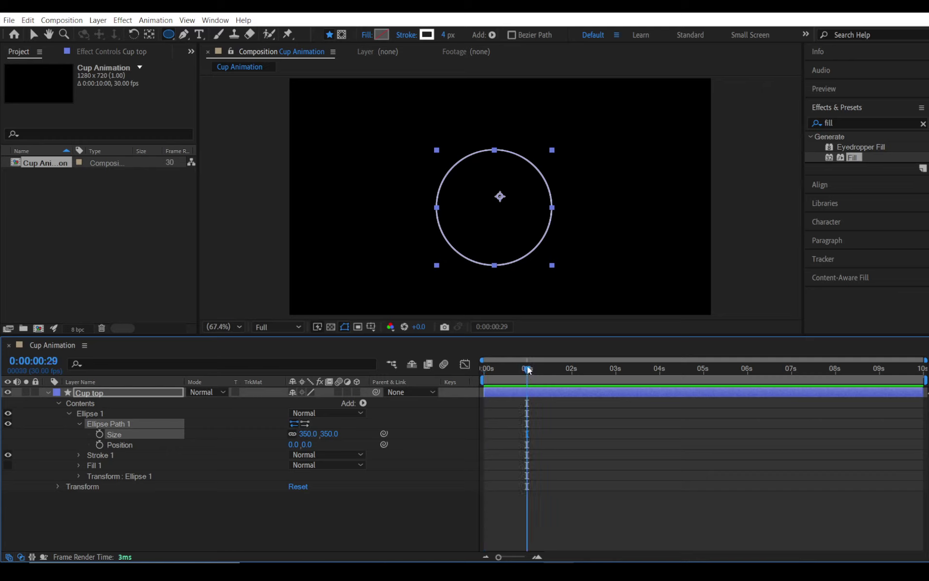
pyautogui.moveTo(527, 368); pyautogui.dragTo(528, 368)
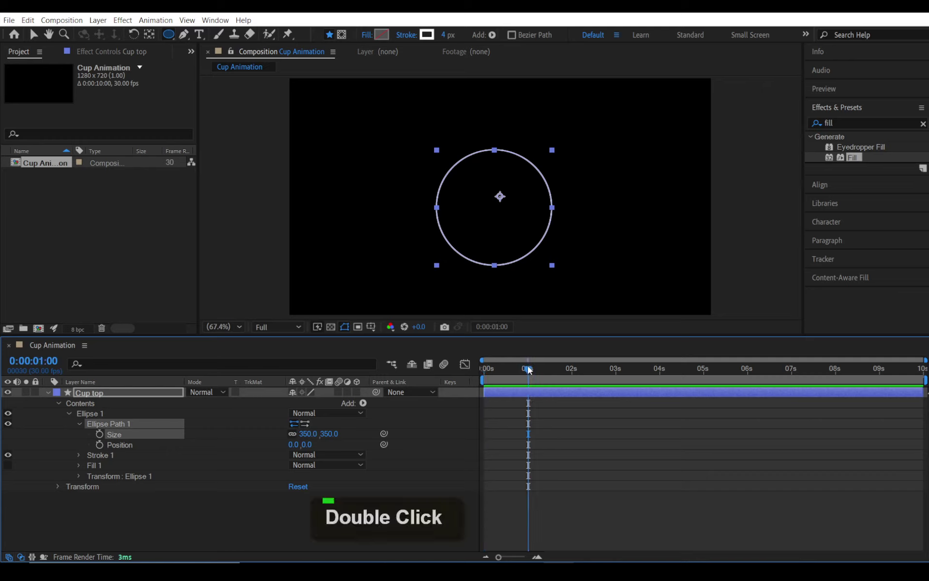
pyautogui.click(100, 434)
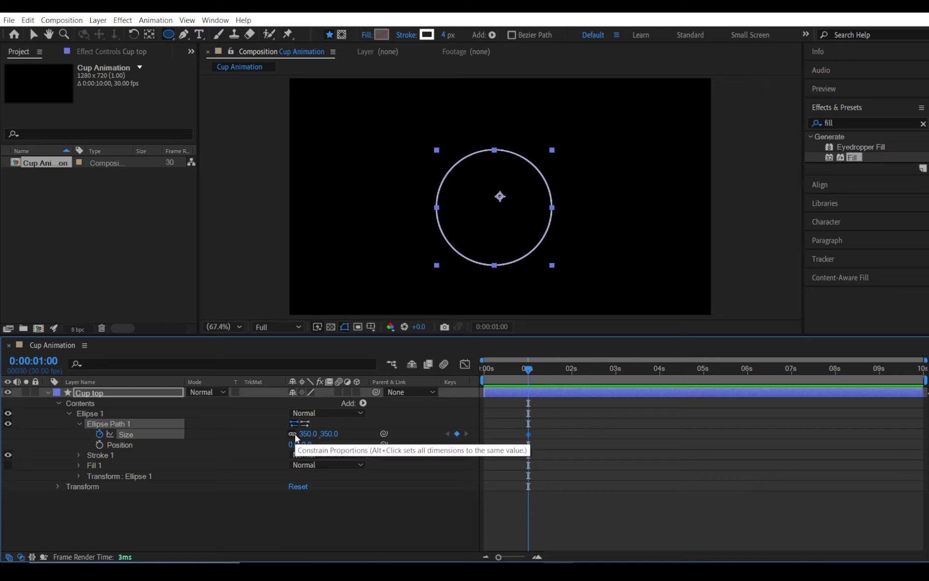
pyautogui.click(293, 433)
# - Set the Size of the Cup top ellipse path to 350 x 0 at 0:00:02:00 and check the animation back at 0:00:01:00
pyautogui.click(572, 372)
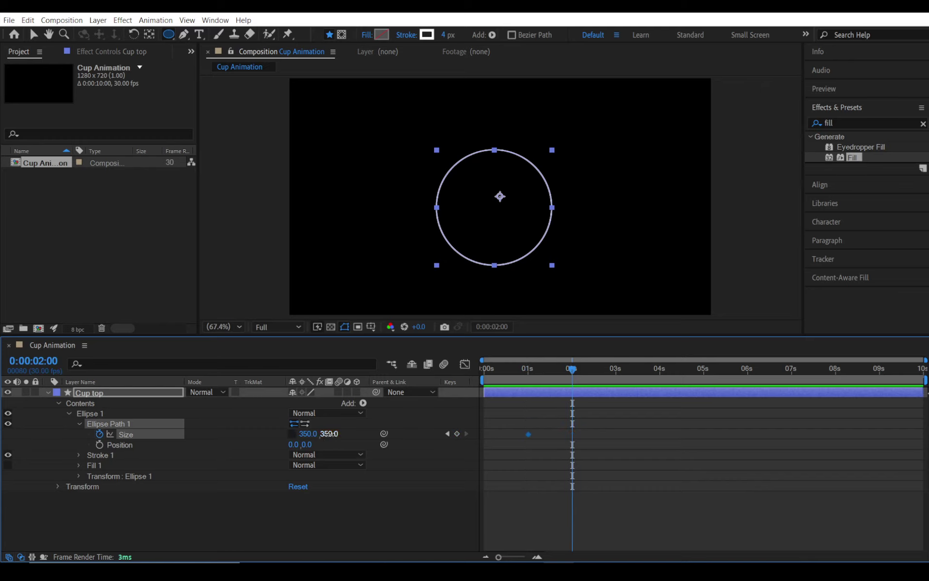
pyautogui.moveTo(330, 434); pyautogui.dragTo(243, 432)
pyautogui.click(341, 429)
pyautogui.click(336, 433)
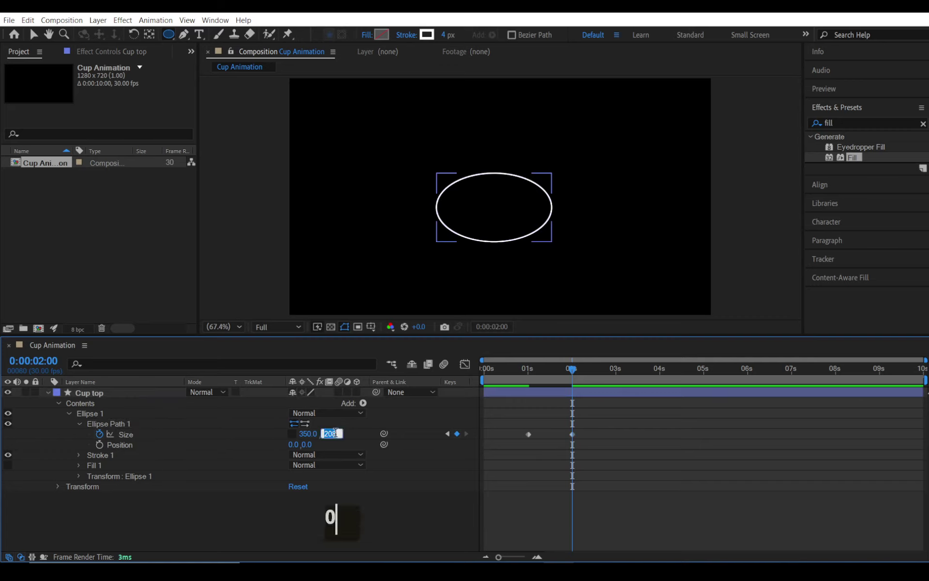
pyautogui.write('0')
pyautogui.press('Return')
pyautogui.click(538, 412)
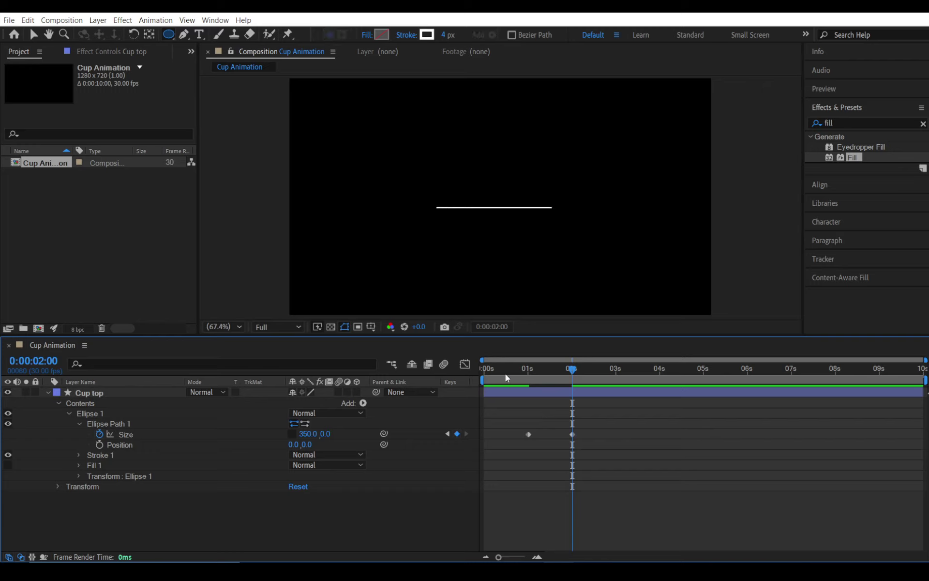
pyautogui.moveTo(506, 374); pyautogui.dragTo(532, 375)
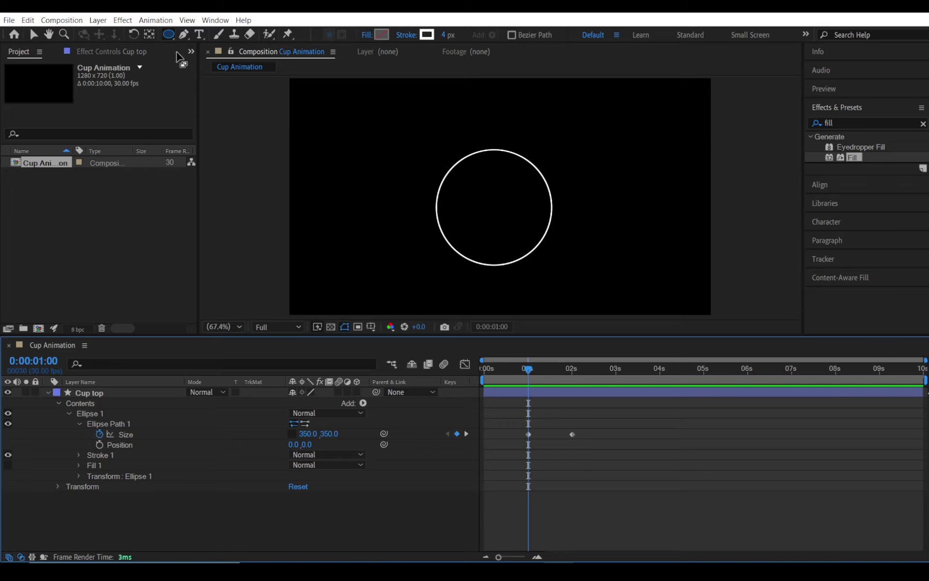
# - At 0:00:02:00, draw an open four-point cup-side path with the Pen tool, from one end of the flattened rim through a narrower base to the other
pyautogui.click(182, 36)
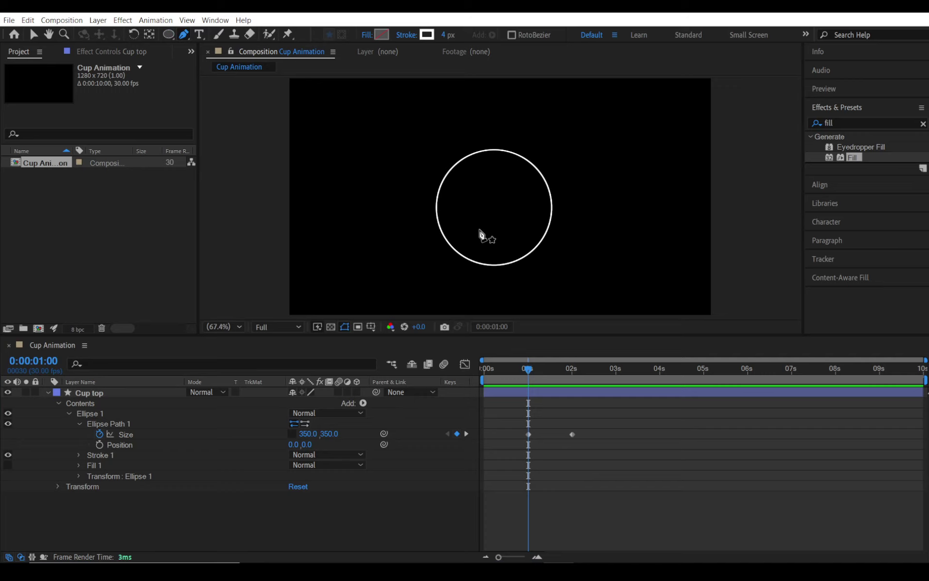
pyautogui.press('Return')
pyautogui.moveTo(508, 219); pyautogui.dragTo(486, 157)
pyautogui.moveTo(567, 374); pyautogui.dragTo(571, 369)
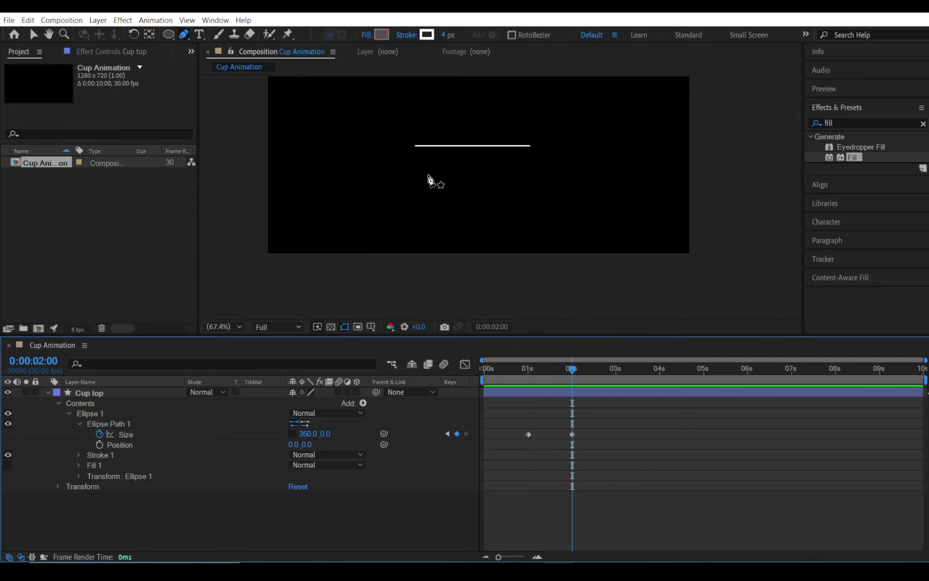
pyautogui.scroll(1, 429, 176)
pyautogui.moveTo(428, 176); pyautogui.dragTo(425, 190)
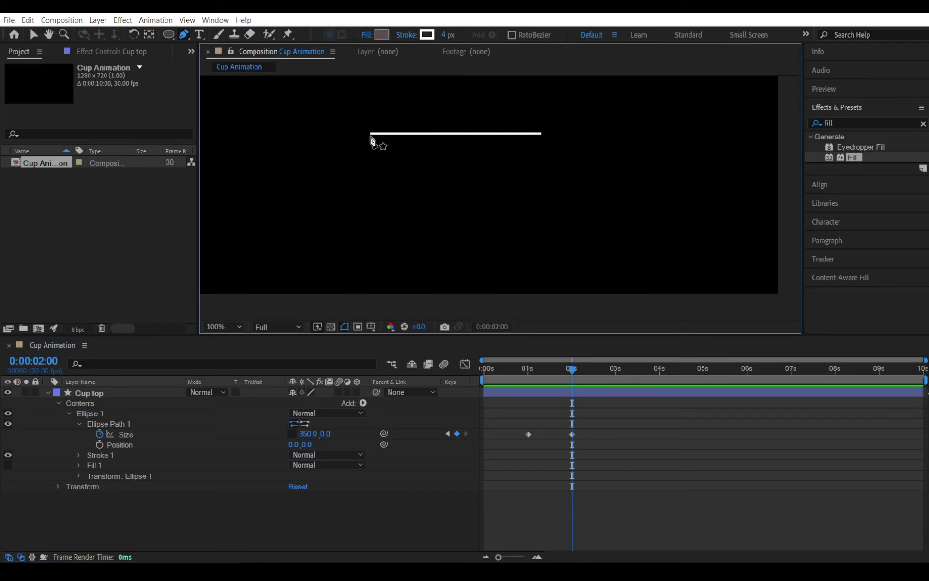
pyautogui.click(371, 134)
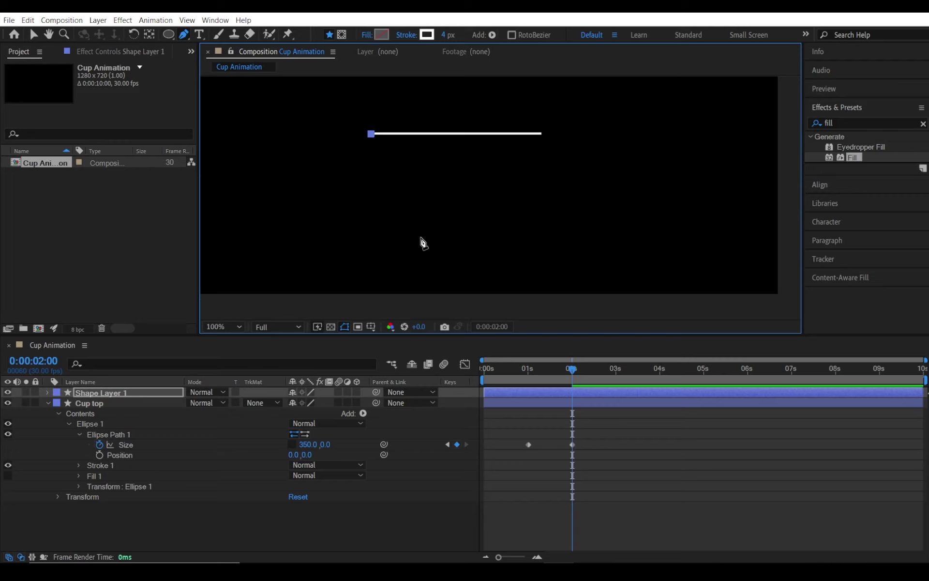
pyautogui.click(421, 237)
pyautogui.keyDown('shift'); pyautogui.click(501, 237); pyautogui.keyUp('shift')
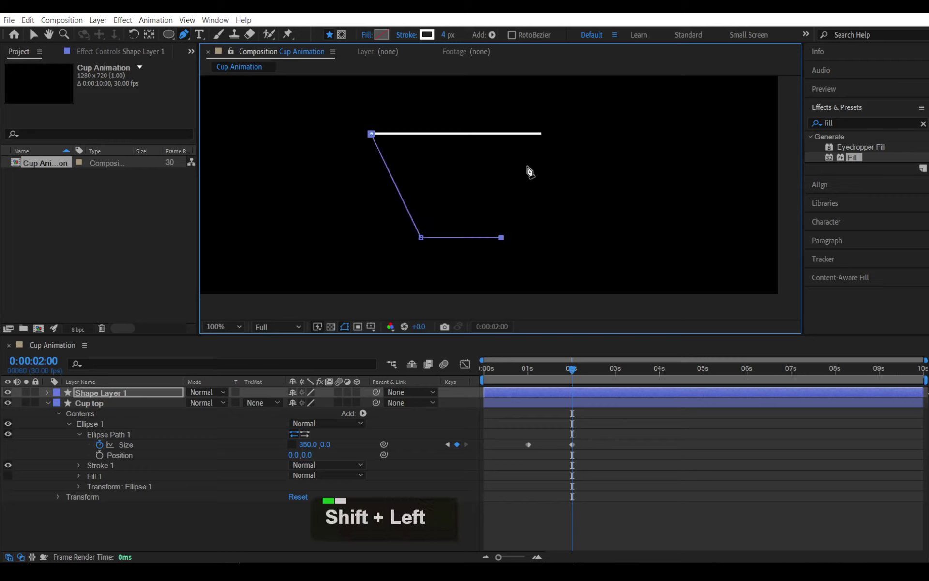
pyautogui.click(540, 135)
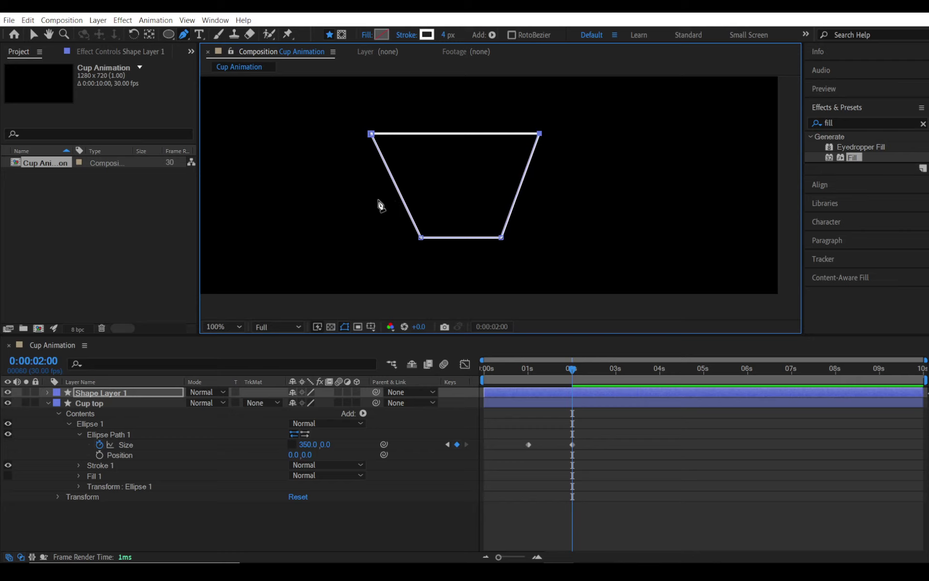
# - Move the two base points of the new path together slightly to the left to centre the base beneath the rim
pyautogui.press('v')
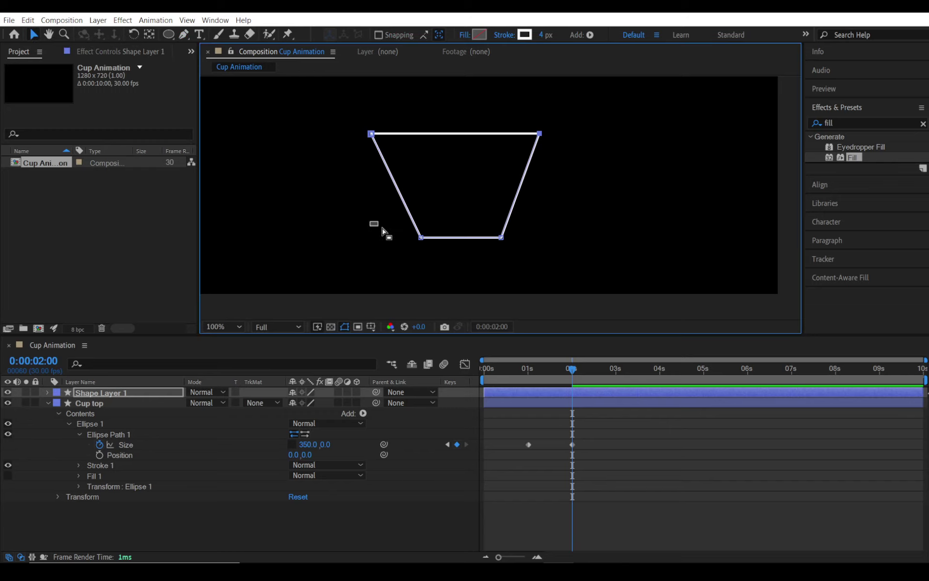
pyautogui.moveTo(382, 227); pyautogui.dragTo(556, 259)
pyautogui.moveTo(501, 238); pyautogui.dragTo(499, 241)
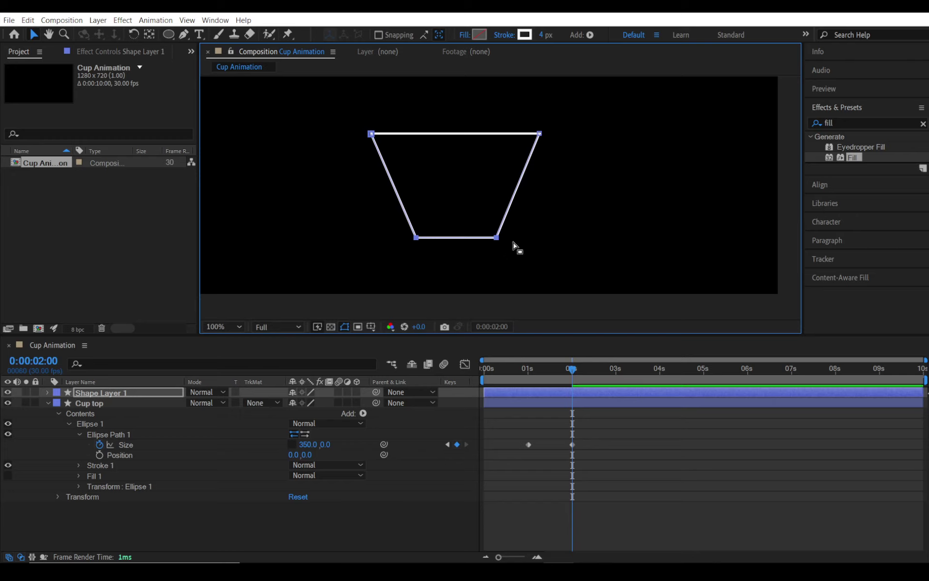
pyautogui.moveTo(496, 239); pyautogui.dragTo(493, 240)
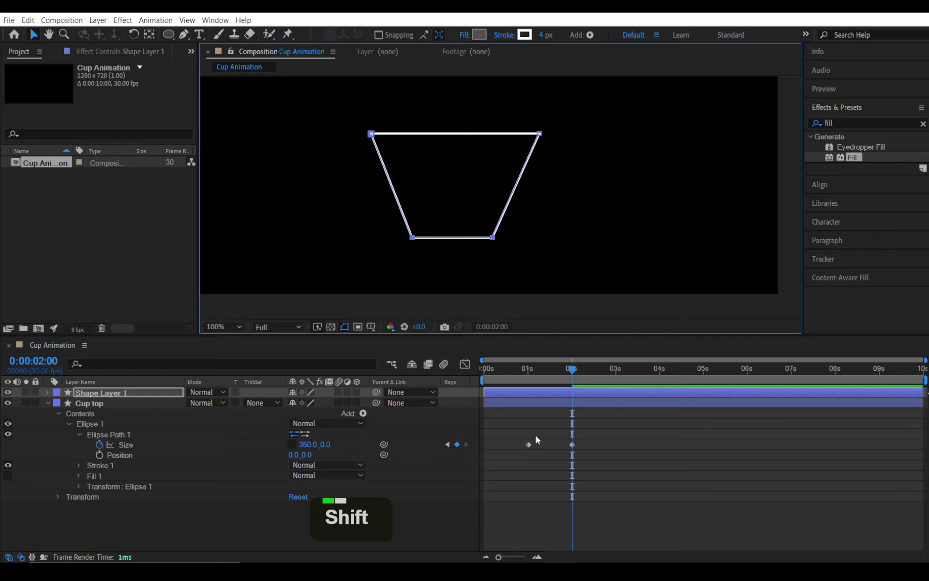
# - Rename the new shape layer as Cup Btm
pyautogui.rightClick(88, 391)
pyautogui.click(117, 387)
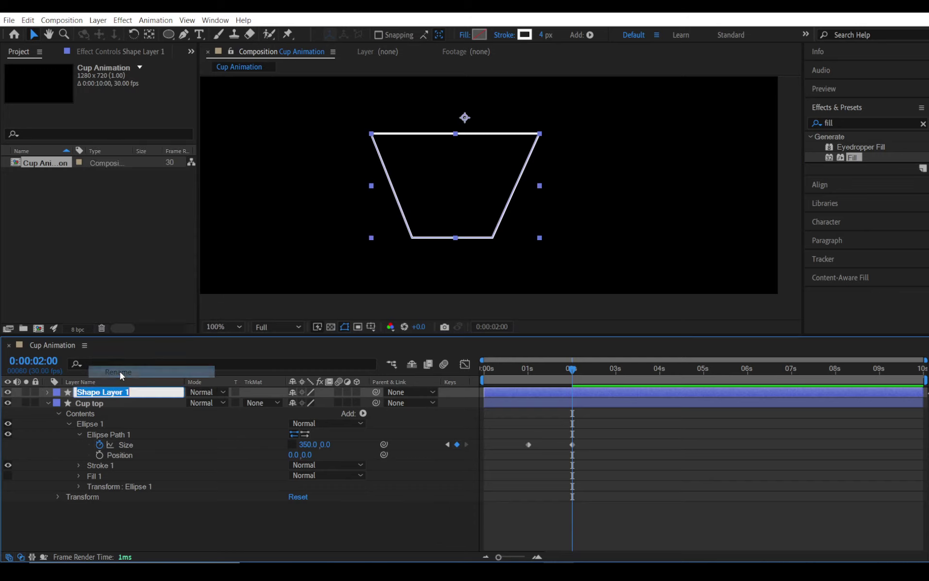
pyautogui.write('Cup B')
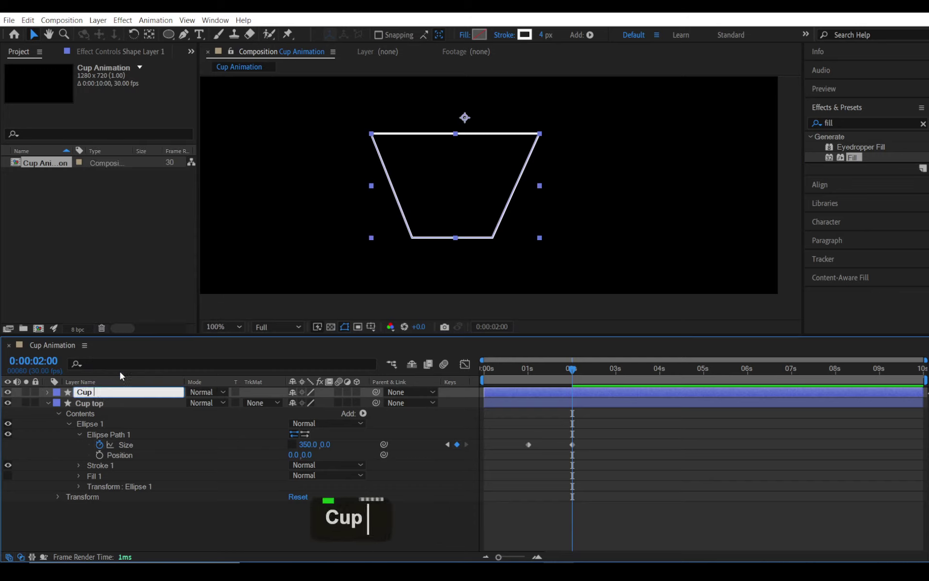
pyautogui.write('tm')
pyautogui.press('Return')
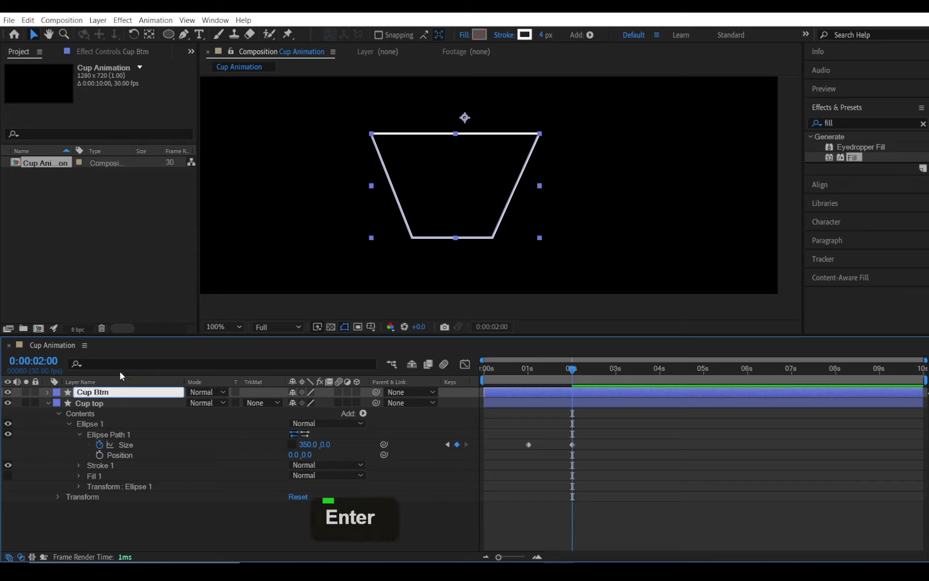
# - Expand Path 1 in the Cup Btm layer and add Path keyframes at 0:00:02:00 and 0:00:01:00
pyautogui.click(48, 393)
pyautogui.click(58, 404)
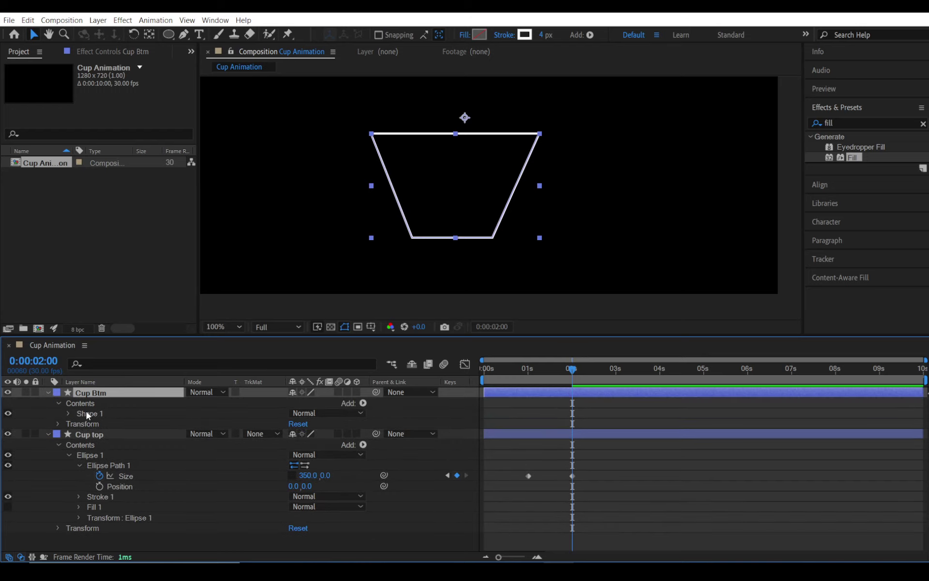
pyautogui.click(86, 413)
pyautogui.click(68, 413)
pyautogui.click(91, 423)
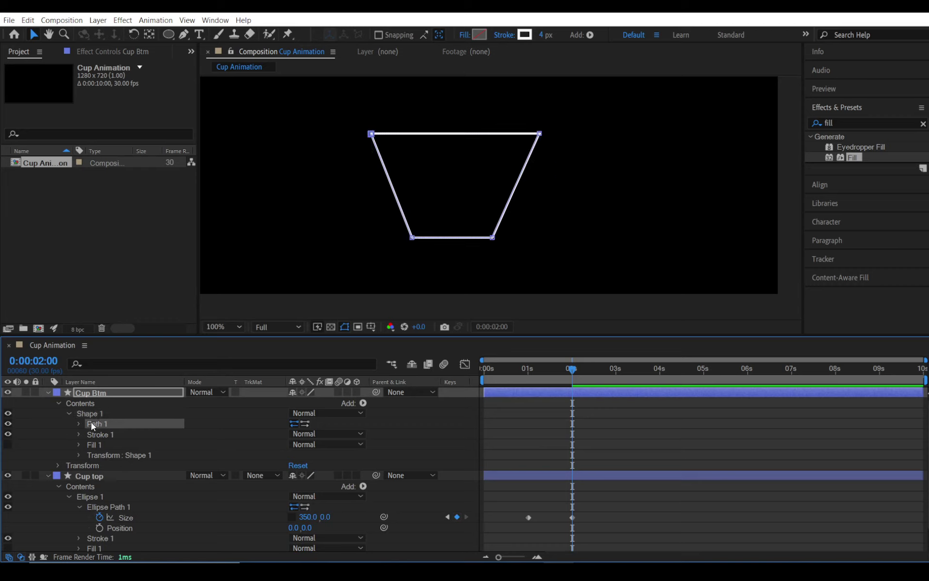
pyautogui.click(80, 423)
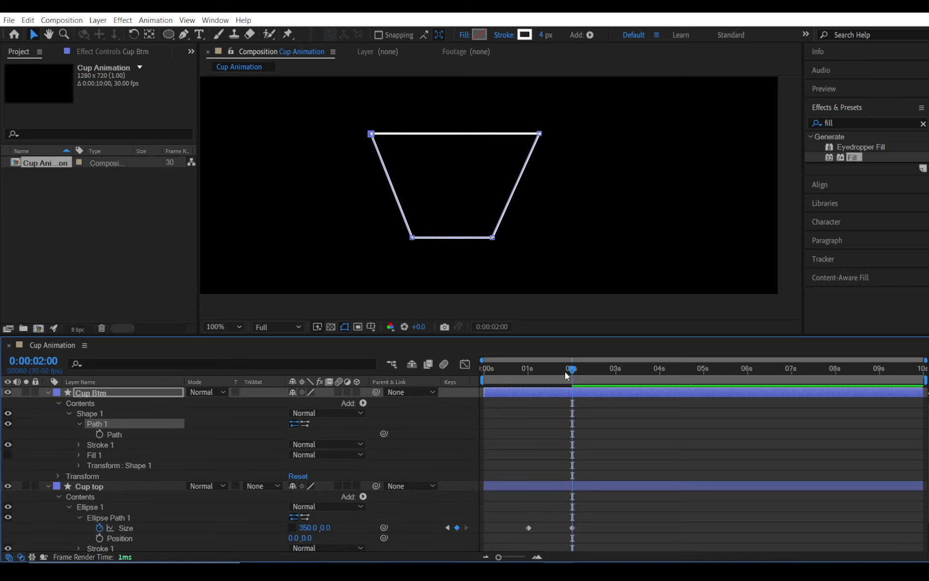
pyautogui.click(99, 434)
pyautogui.moveTo(555, 373); pyautogui.dragTo(539, 371)
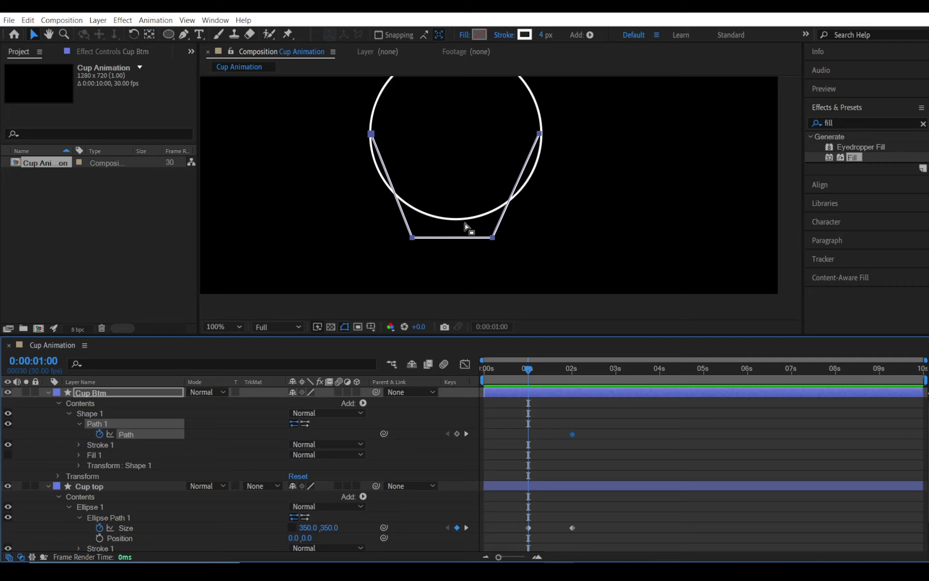
pyautogui.click(457, 434)
# - Change the stroke colour of the Cup Btm shape to red
pyautogui.click(525, 34)
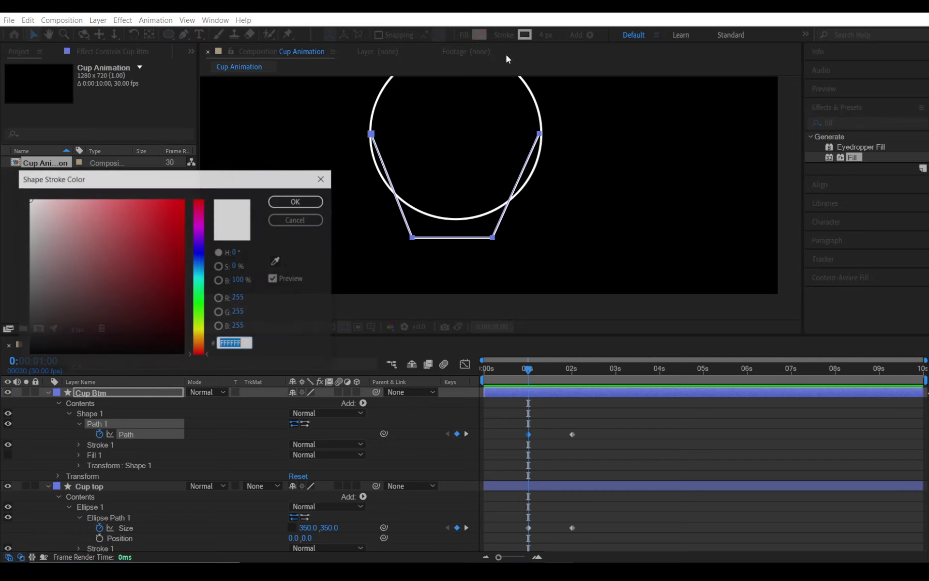
pyautogui.click(149, 231)
pyautogui.click(312, 203)
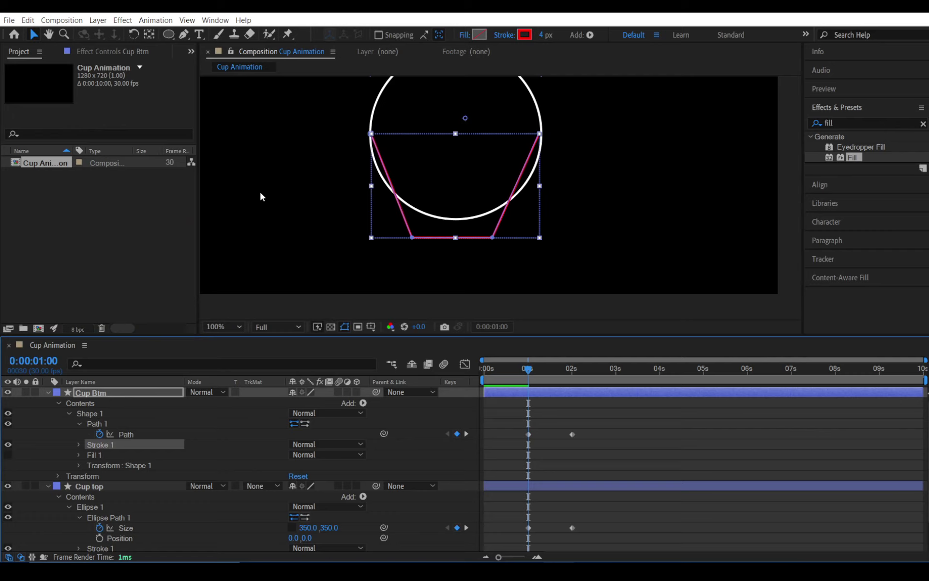
# - At 0:00:01:00, convert both base corners of the Cup Btm path into smooth curves by pulling out their Bezier handles with the Pen tool
pyautogui.click(184, 34)
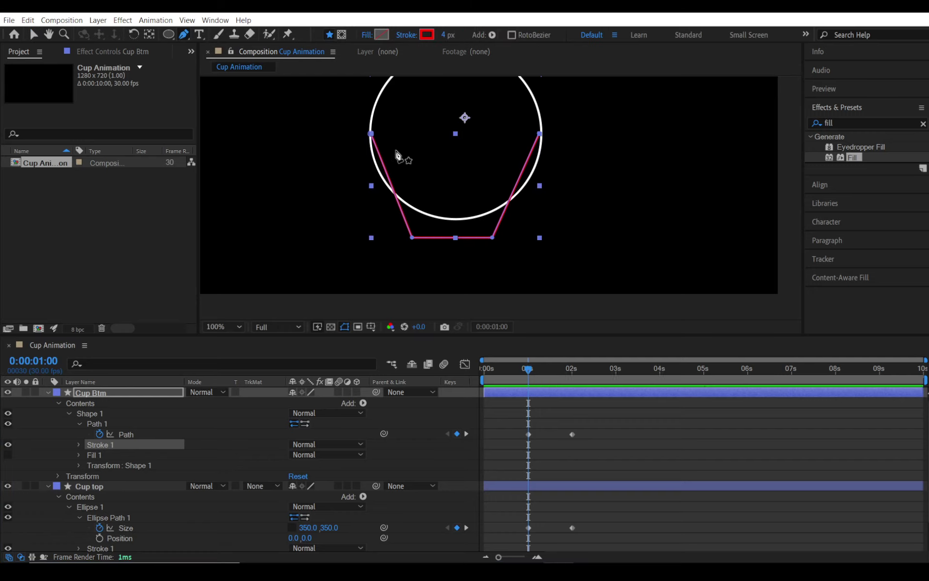
pyautogui.scroll(2, 361, 151)
pyautogui.press('space')
pyautogui.moveTo(353, 241); pyautogui.dragTo(387, 251)
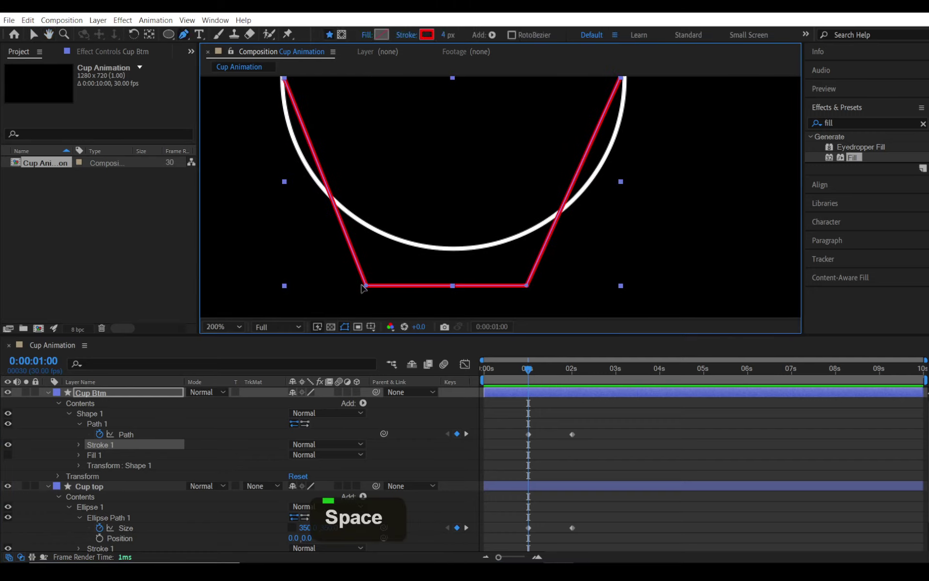
pyautogui.scroll(-2, 408, 260)
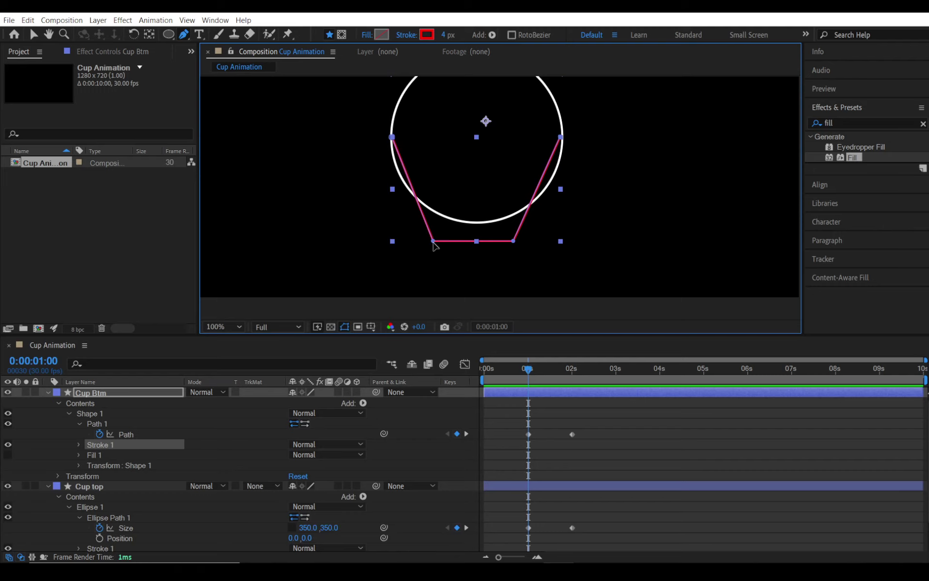
pyautogui.scroll(1, 434, 246)
pyautogui.press('space')
pyautogui.moveTo(436, 247); pyautogui.dragTo(467, 206)
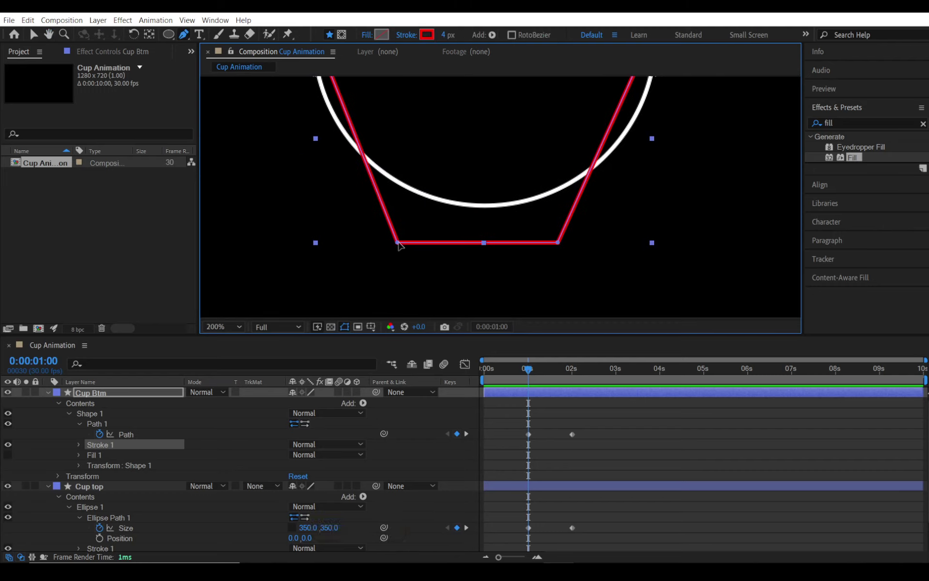
pyautogui.press('alt')
pyautogui.press('alt')
pyautogui.moveTo(398, 243); pyautogui.dragTo(444, 270)
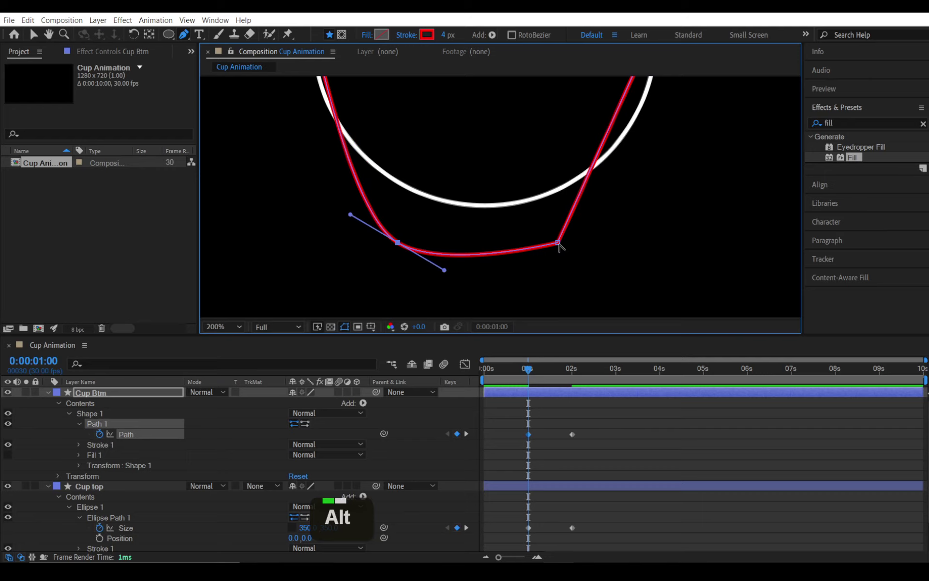
pyautogui.moveTo(558, 242)
pyautogui.mouseDown()
pyautogui.moveTo(542, 259)
pyautogui.moveTo(562, 284)
pyautogui.moveTo(599, 253)
pyautogui.moveTo(598, 221)
pyautogui.mouseUp()
# - Pull Bezier handles out of the Cup Btm path's two upper end points so its sides bulge outward along the circle
pyautogui.press('space')
pyautogui.moveTo(478, 176); pyautogui.dragTo(526, 305)
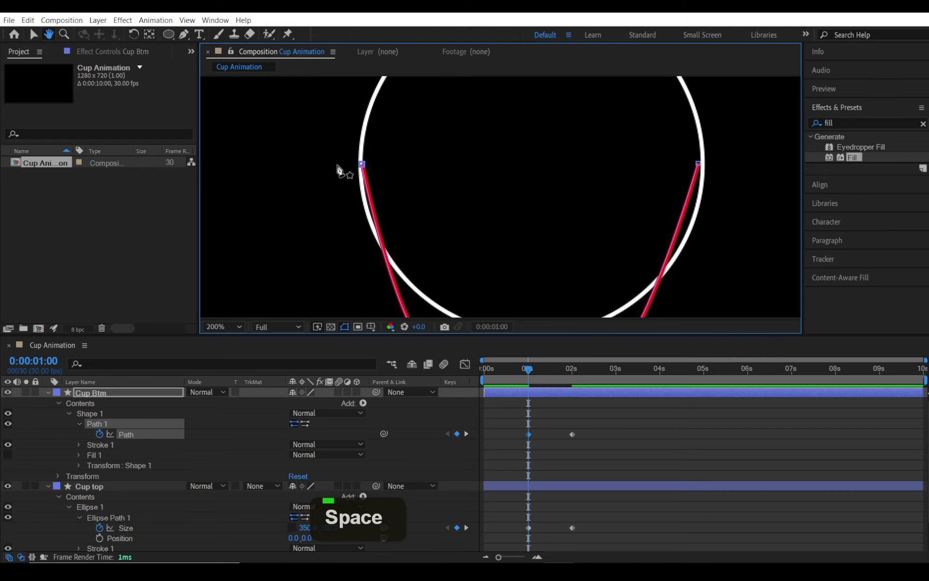
pyautogui.moveTo(361, 165); pyautogui.dragTo(356, 207)
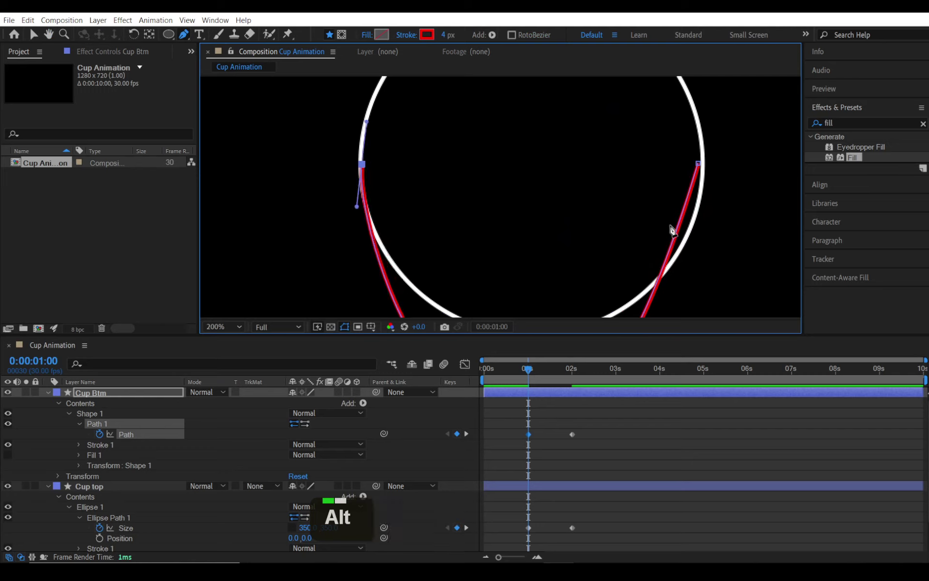
pyautogui.press('space')
pyautogui.moveTo(702, 219); pyautogui.dragTo(599, 199)
pyautogui.moveTo(595, 143); pyautogui.dragTo(594, 186)
pyautogui.hotkey('ctrl', 'z')
pyautogui.click(689, 441)
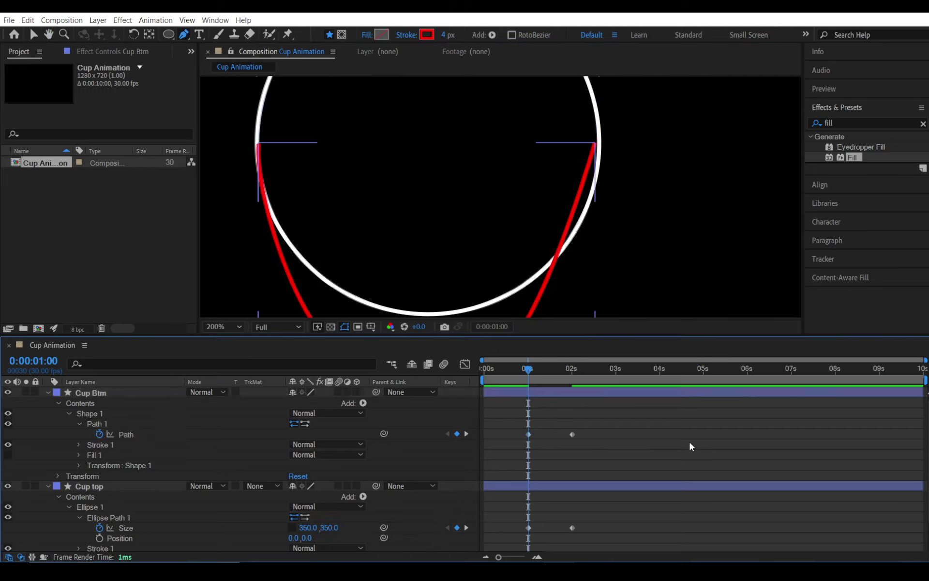
pyautogui.click(507, 392)
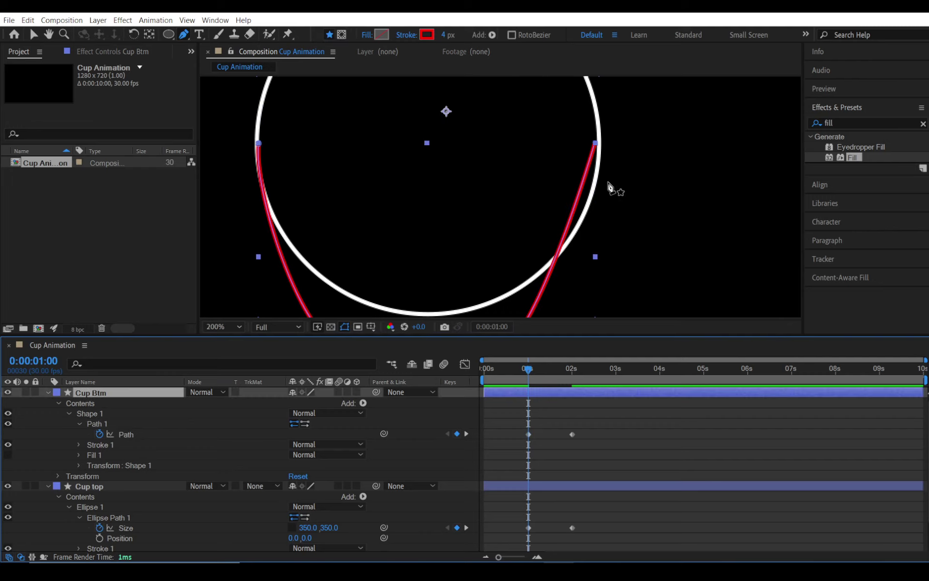
pyautogui.click(595, 145)
pyautogui.moveTo(596, 144)
pyautogui.mouseDown()
pyautogui.moveTo(599, 172)
pyautogui.moveTo(596, 104)
pyautogui.mouseUp()
pyautogui.click(649, 446)
# - At 0:00:01:00, move both base points of the Cup Btm path up onto the circle's lower edge
pyautogui.moveTo(540, 221); pyautogui.dragTo(575, 156)
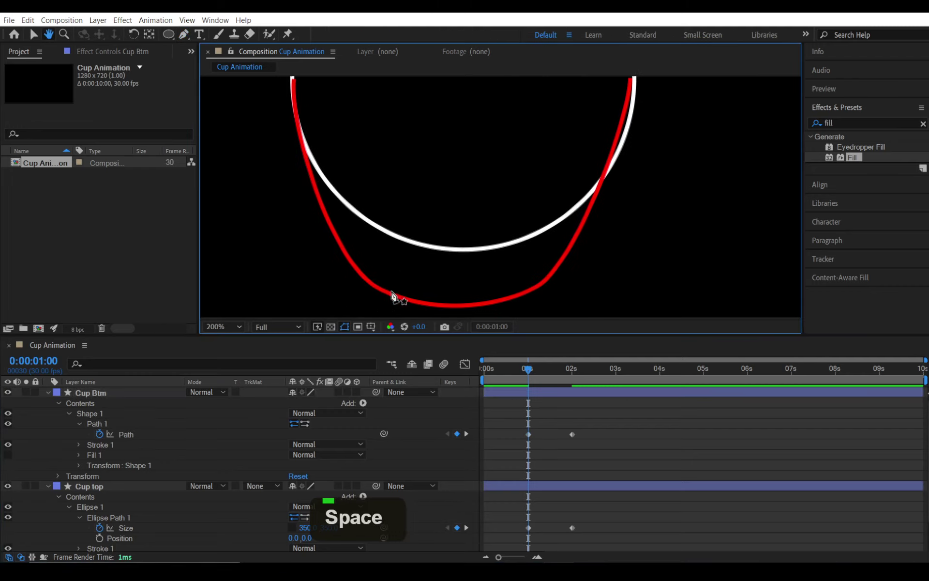
pyautogui.click(109, 394)
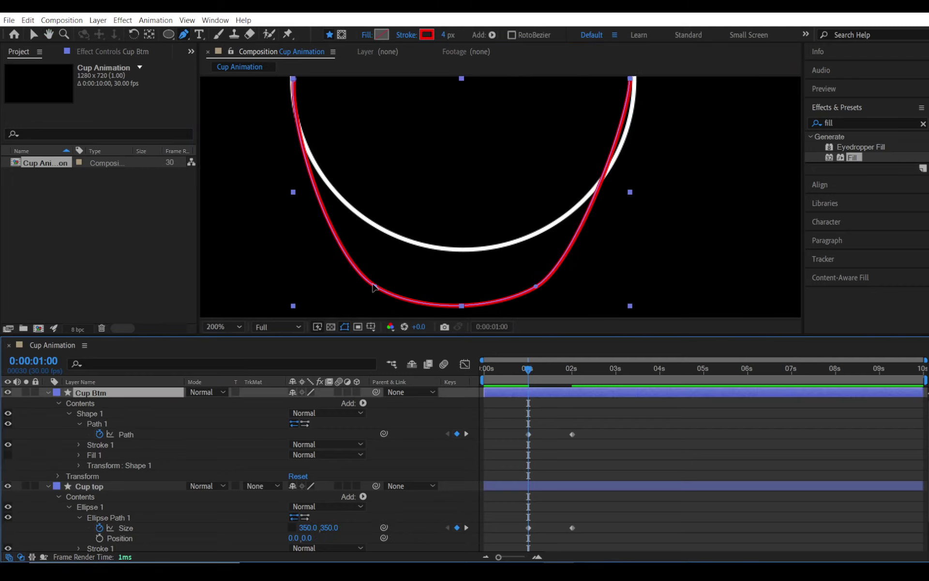
pyautogui.click(375, 286)
pyautogui.moveTo(376, 286); pyautogui.dragTo(379, 228)
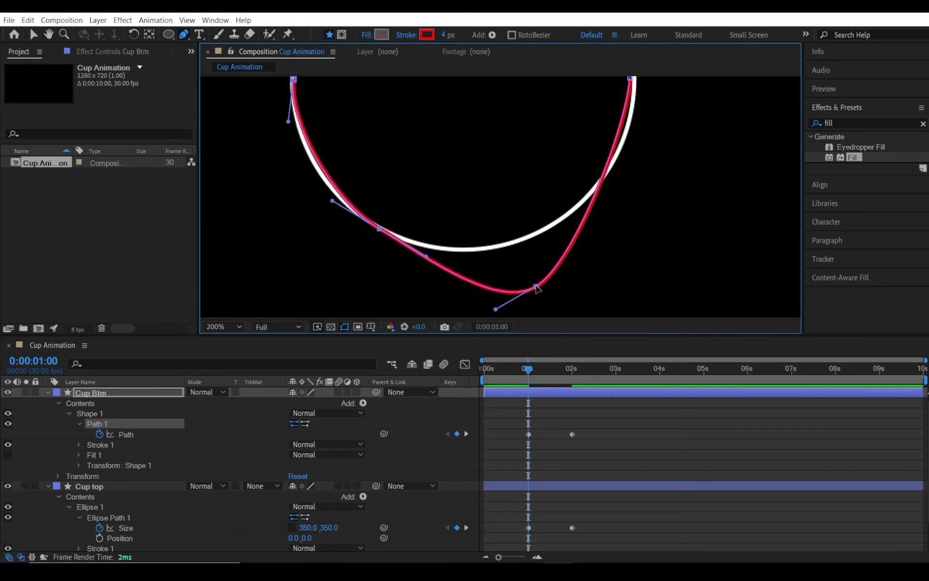
pyautogui.moveTo(536, 288); pyautogui.dragTo(536, 232)
pyautogui.moveTo(605, 215); pyautogui.dragTo(570, 262)
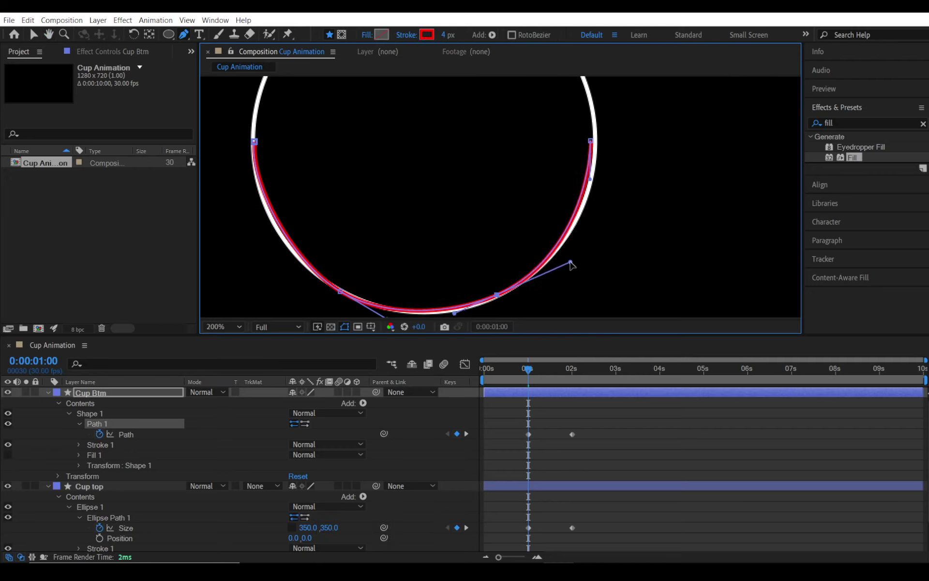
# - Fine-tune the right end point, lower-right point and its Bezier handle so the Cup Btm path's right side follows the circle
pyautogui.moveTo(590, 143); pyautogui.dragTo(595, 145)
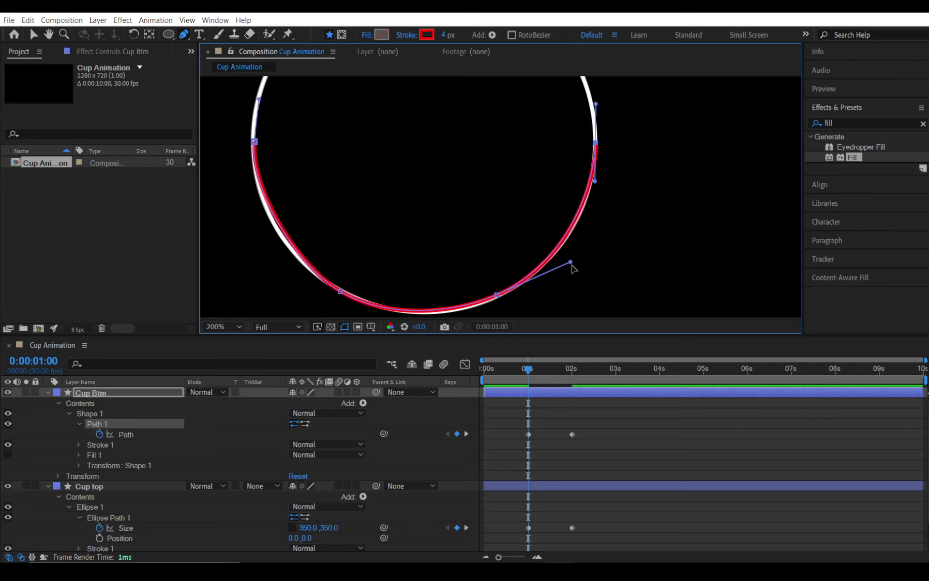
pyautogui.moveTo(570, 262); pyautogui.dragTo(573, 263)
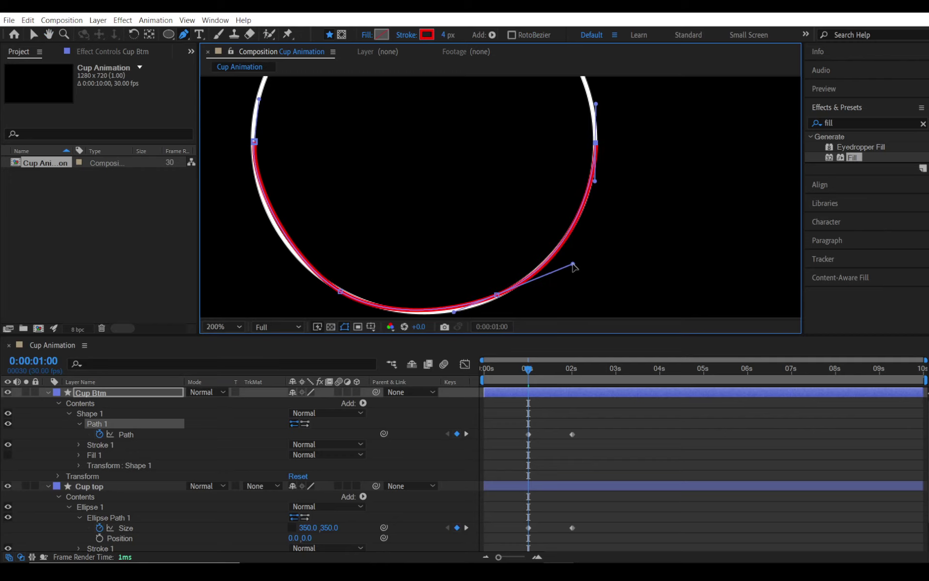
pyautogui.click(498, 294)
pyautogui.press('space')
pyautogui.moveTo(492, 304); pyautogui.dragTo(461, 275)
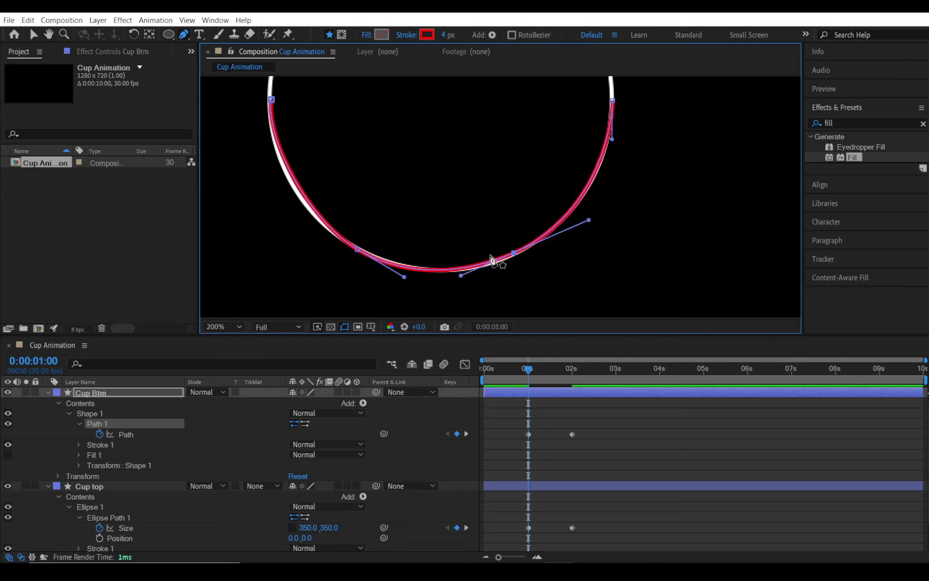
pyautogui.moveTo(513, 253); pyautogui.dragTo(515, 255)
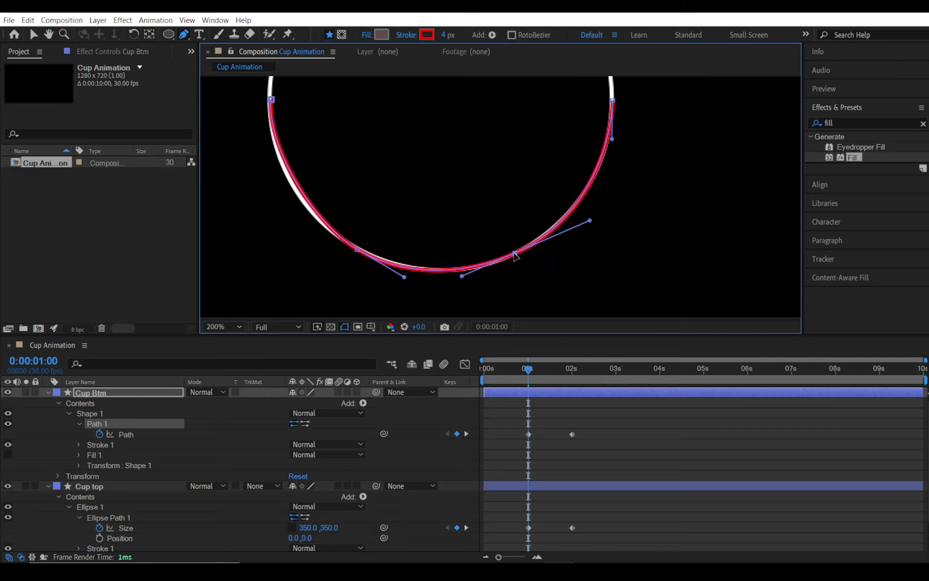
pyautogui.moveTo(590, 221); pyautogui.dragTo(591, 218)
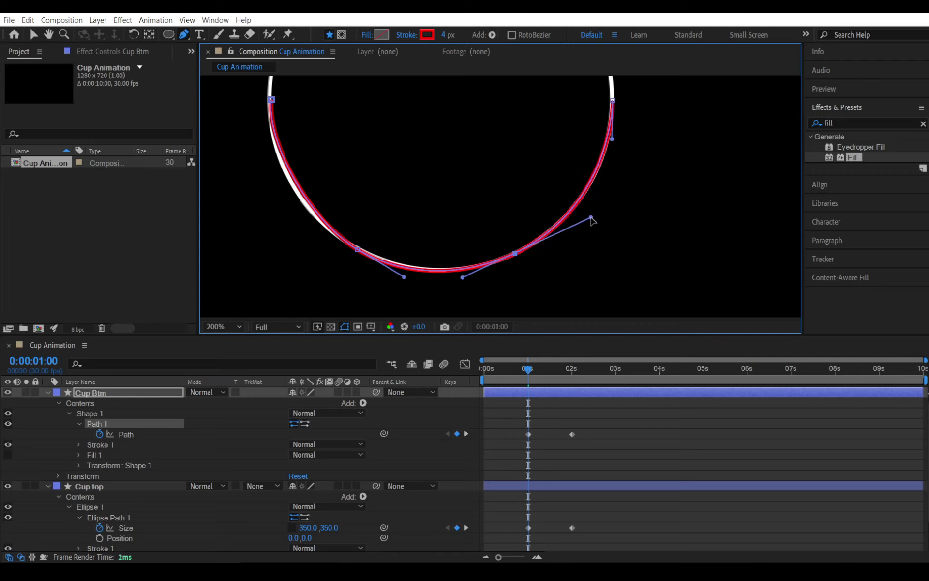
# - Adjust the left end point, its Bezier handle and the lower-left point so the Cup Btm path's left side follows the circle
pyautogui.doubleClick(271, 100)
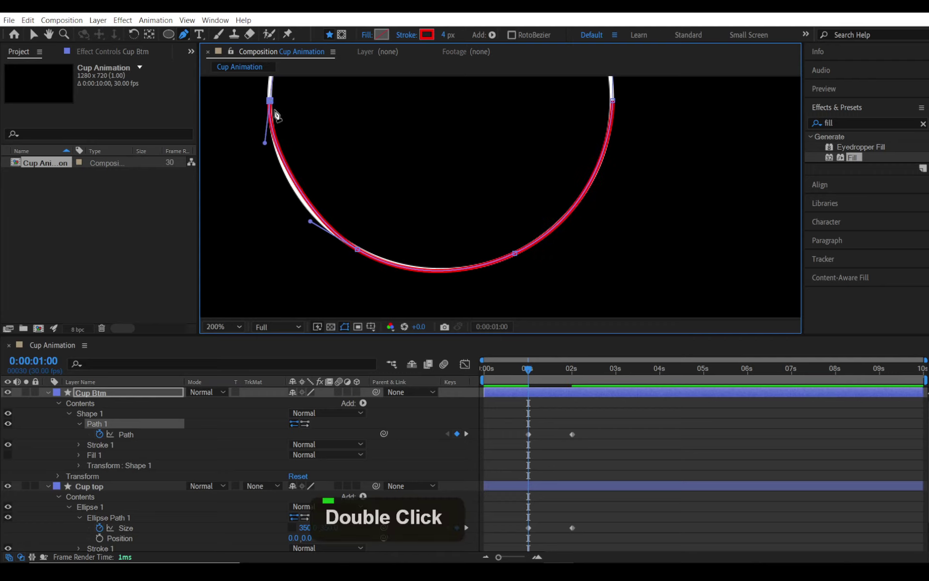
pyautogui.moveTo(266, 145); pyautogui.dragTo(272, 173)
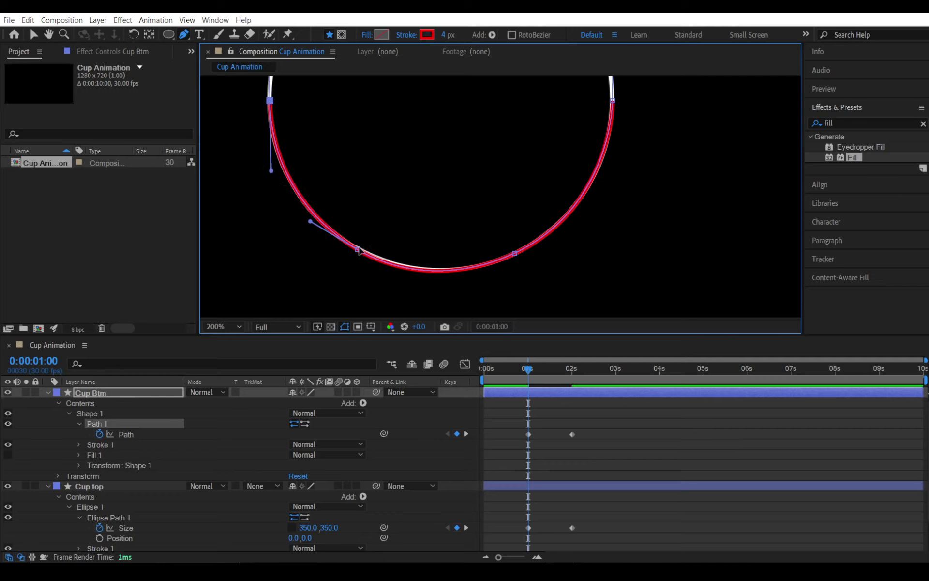
pyautogui.moveTo(358, 250); pyautogui.dragTo(356, 248)
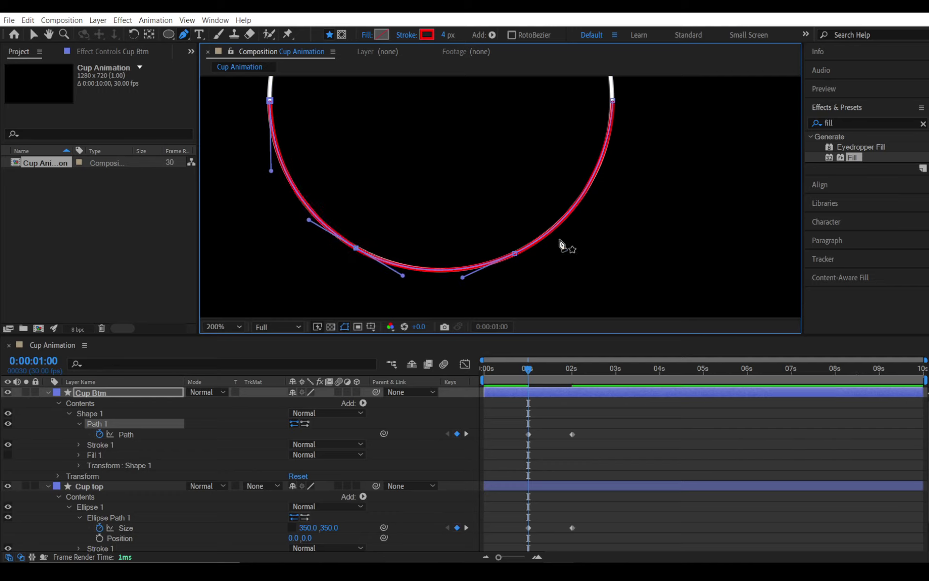
# - Change the Cup Btm shape's stroke colour to white (FFFFFF) and deselect the layer
pyautogui.moveTo(585, 235); pyautogui.dragTo(604, 257)
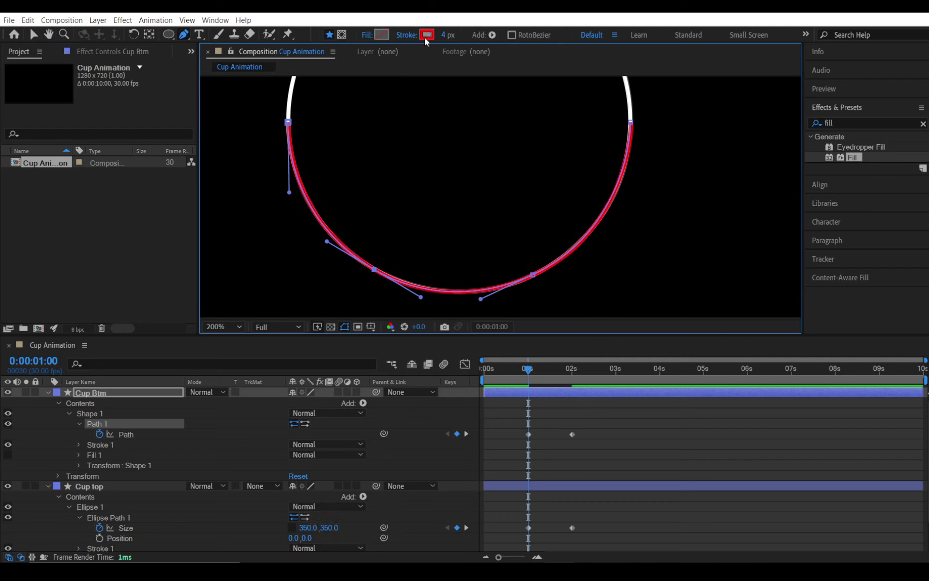
pyautogui.scroll(-2, 516, 270)
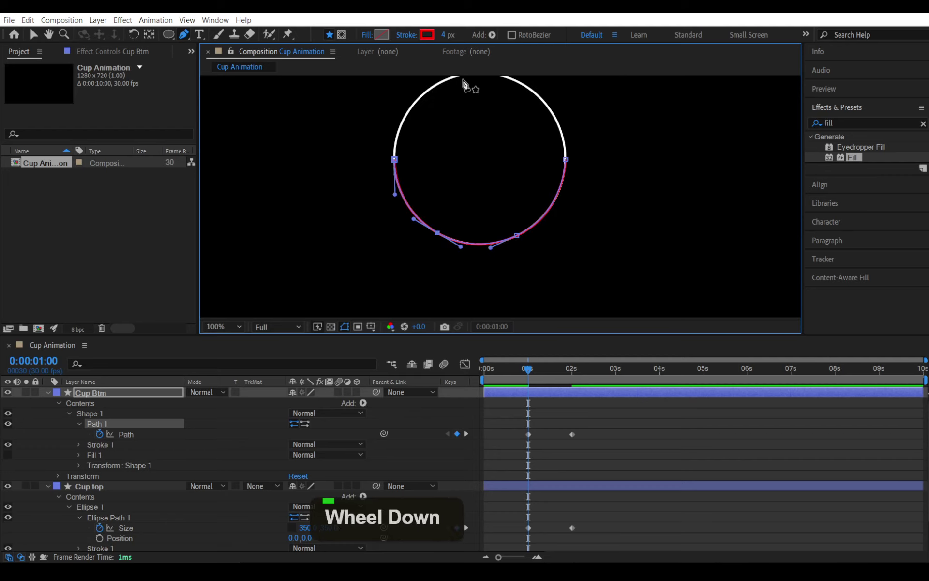
pyautogui.doubleClick(424, 38)
pyautogui.moveTo(67, 245); pyautogui.dragTo(28, 198)
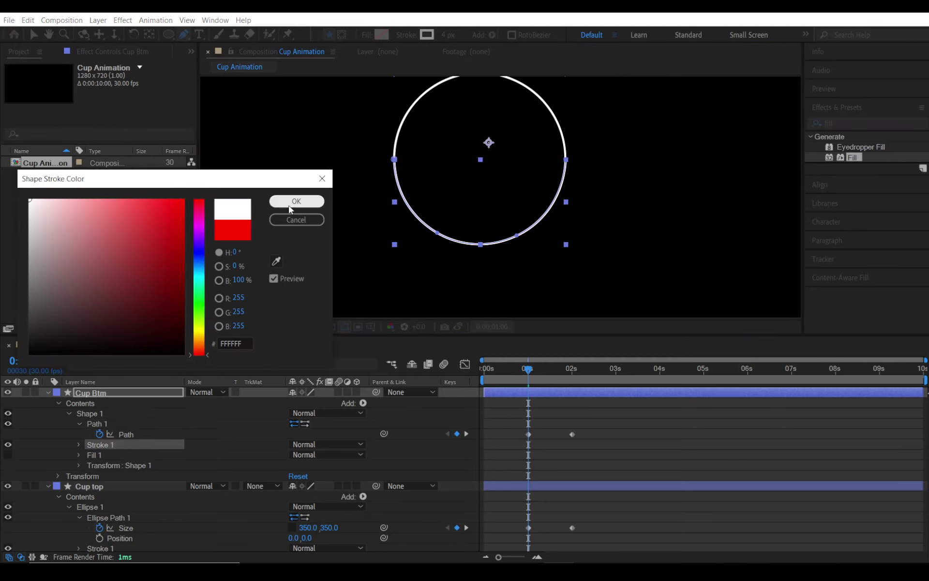
pyautogui.click(291, 205)
pyautogui.click(667, 484)
pyautogui.click(614, 440)
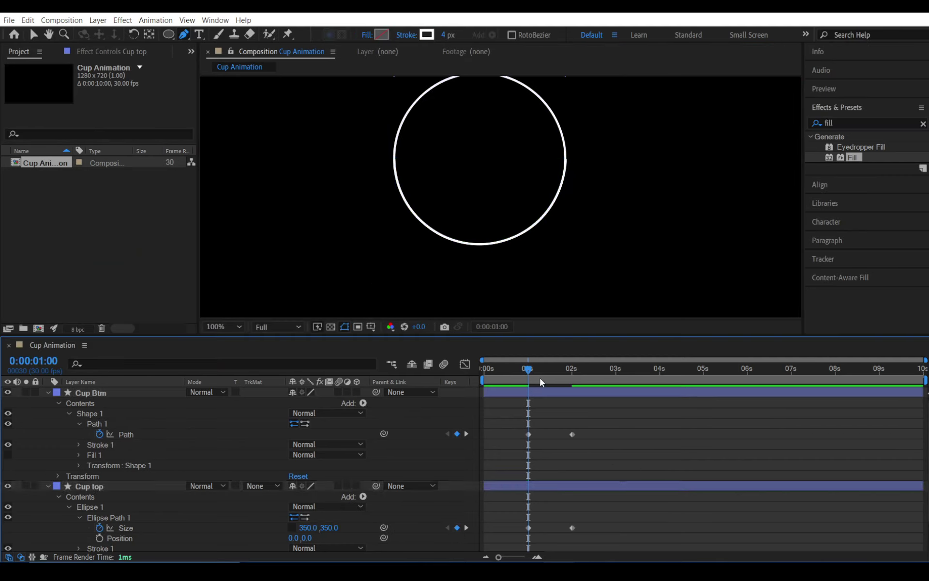
# - Preview the circle-to-cup morph from the start of the composition and scrub to 0:00:01:19 to inspect the cup
pyautogui.moveTo(519, 371); pyautogui.dragTo(477, 364)
pyautogui.press('space')
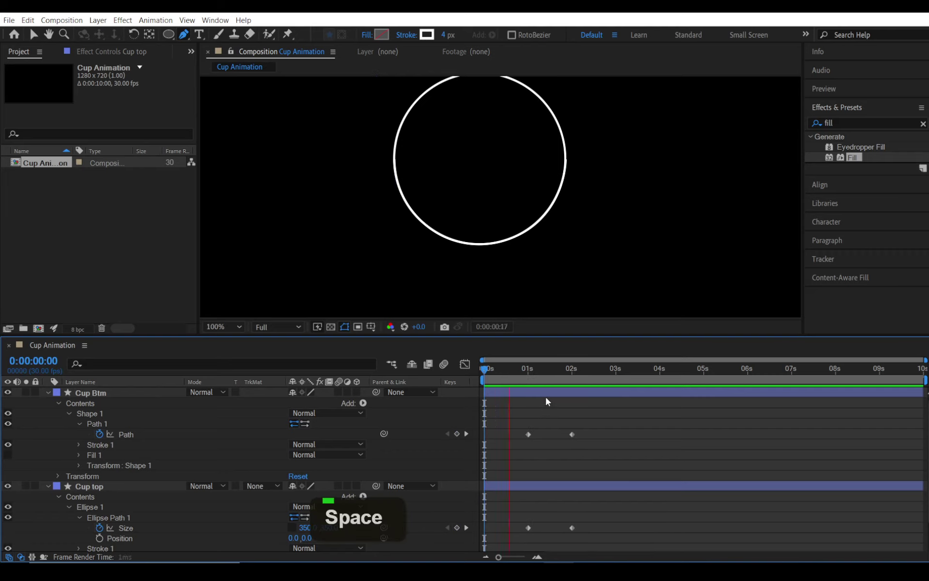
pyautogui.press('space')
pyautogui.moveTo(536, 370); pyautogui.dragTo(555, 382)
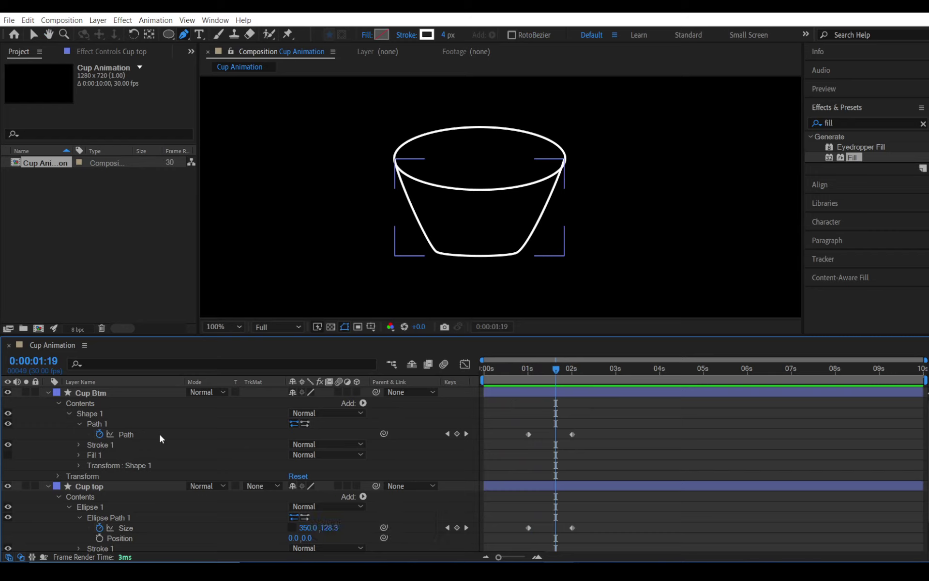
# - At 0:00:02:00, select the base points of the Cup Btm path and nudge them slightly to the right
pyautogui.click(132, 426)
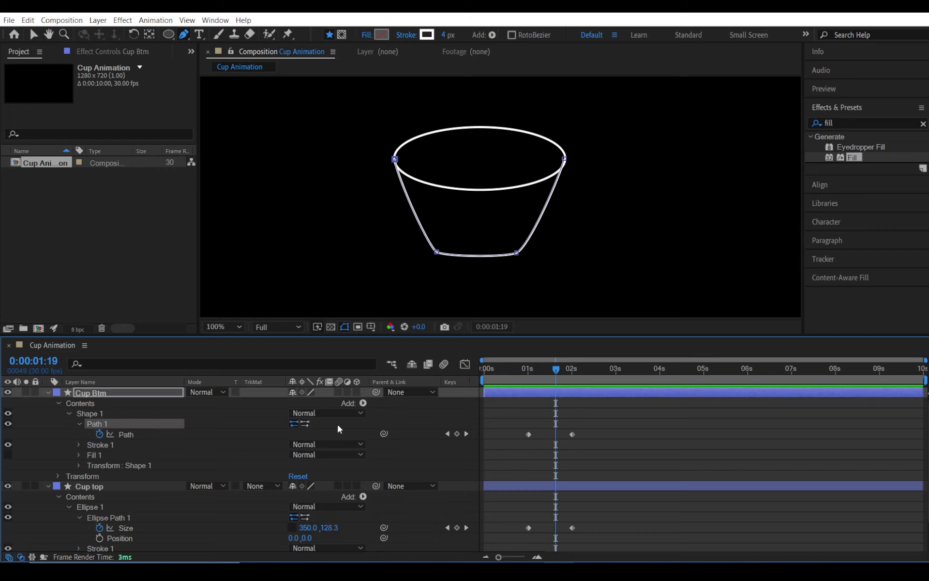
pyautogui.moveTo(542, 383); pyautogui.dragTo(570, 367)
pyautogui.keyDown('shift'); pyautogui.click(436, 262); pyautogui.keyUp('shift')
pyautogui.press('Right')
pyautogui.press('Right')
pyautogui.press('Right')
pyautogui.press('Right')
pyautogui.press('Right')
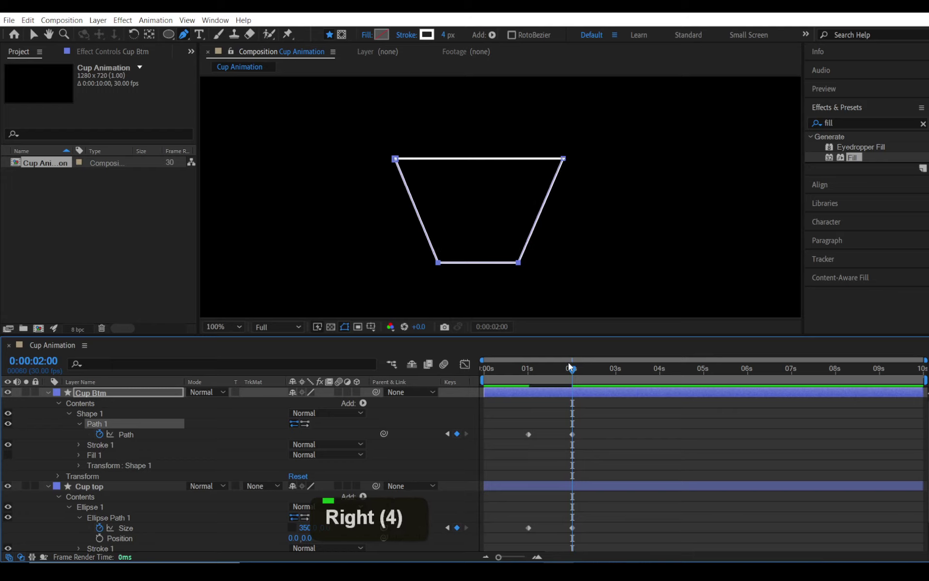
# - Scrub back to 0:00:00:27 and check the Cup Btm path's fit against the full circle
pyautogui.moveTo(521, 380)
pyautogui.mouseDown()
pyautogui.moveTo(538, 367)
pyautogui.moveTo(593, 374)
pyautogui.moveTo(526, 373)
pyautogui.mouseUp()
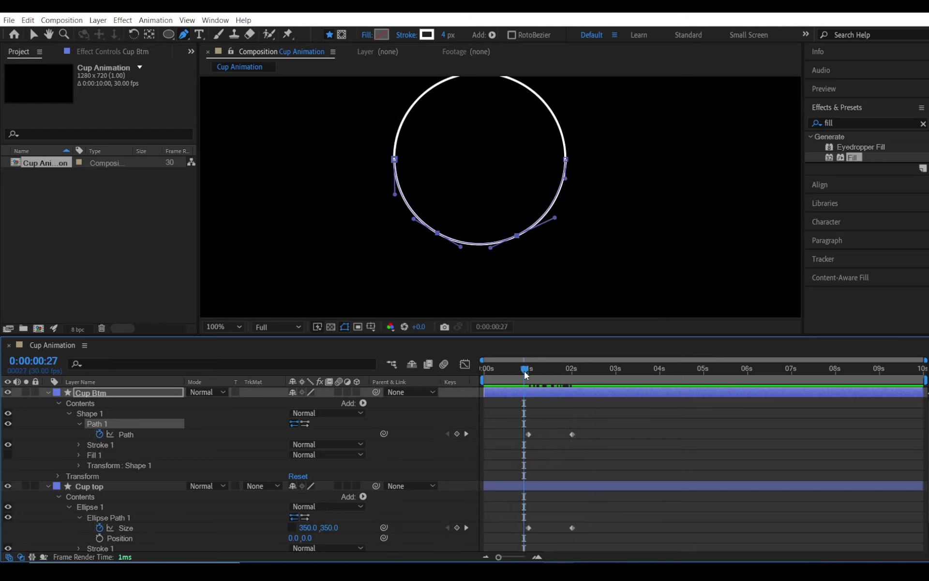
pyautogui.press('space')
pyautogui.moveTo(575, 203); pyautogui.dragTo(563, 218)
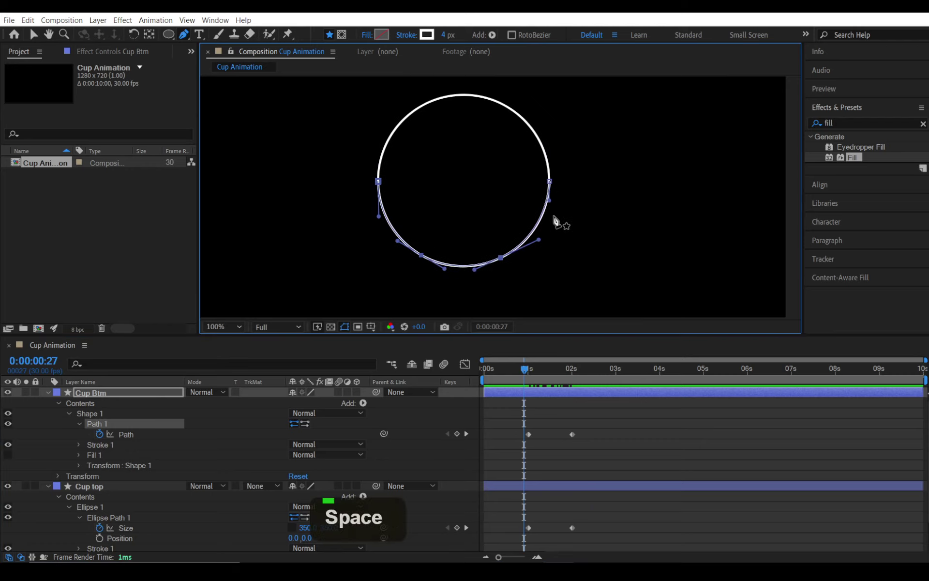
pyautogui.click(597, 425)
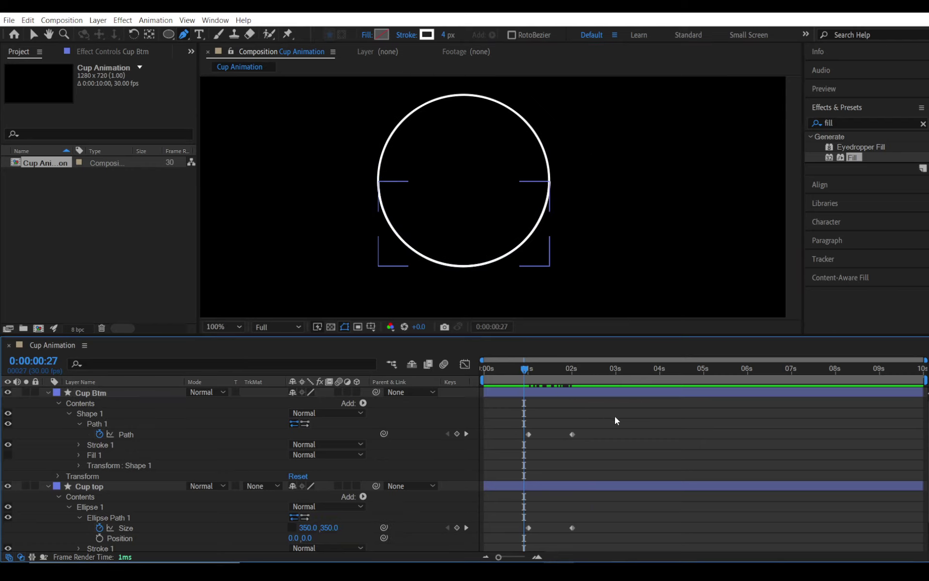
# - At 0:00:02:00, draw an open four-point curved handle against the cup's right side with the Pen tool on a new shape layer
pyautogui.moveTo(521, 371); pyautogui.dragTo(585, 381)
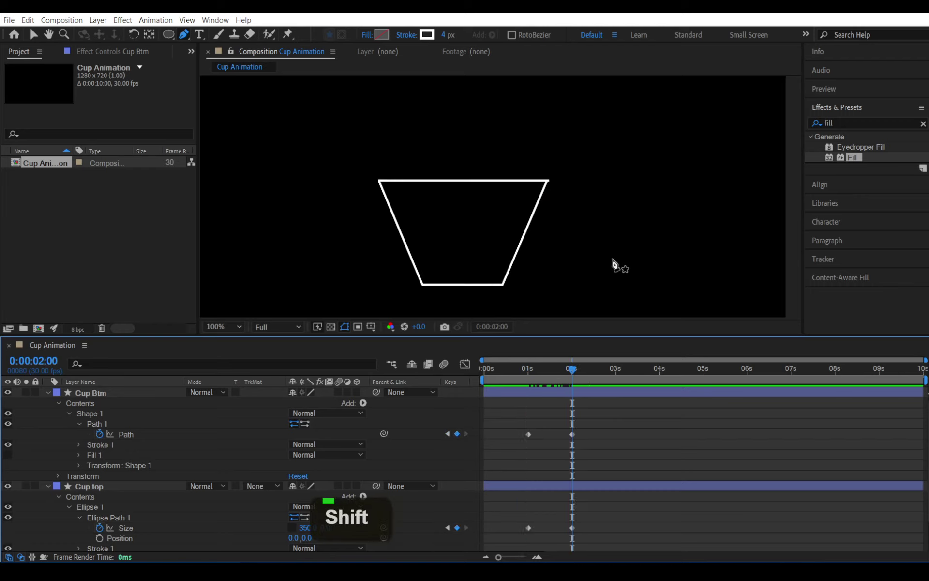
pyautogui.scroll(1, 575, 250)
pyautogui.press('space')
pyautogui.moveTo(563, 256); pyautogui.dragTo(437, 195)
pyautogui.click(440, 171)
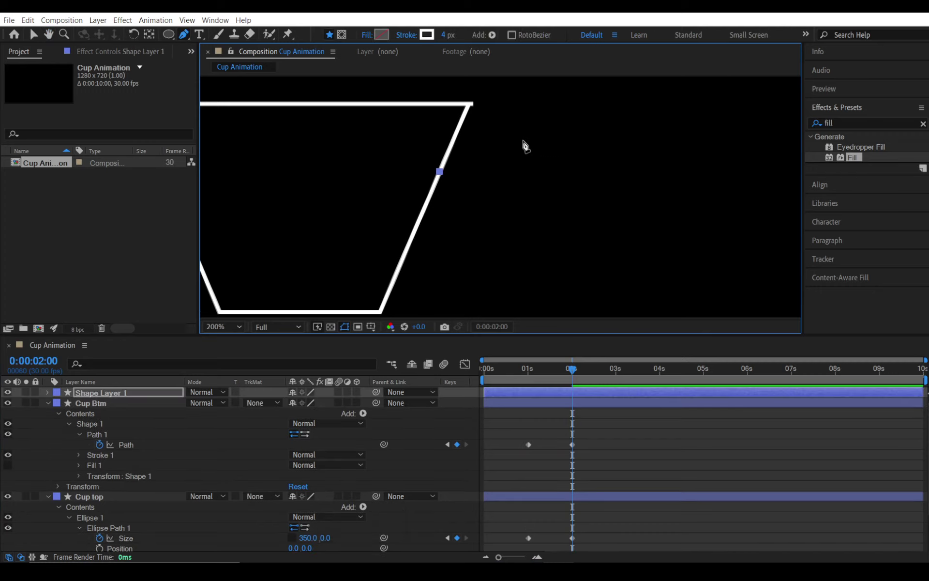
pyautogui.moveTo(527, 137); pyautogui.dragTo(549, 158)
pyautogui.moveTo(462, 244); pyautogui.dragTo(435, 238)
pyautogui.click(420, 222)
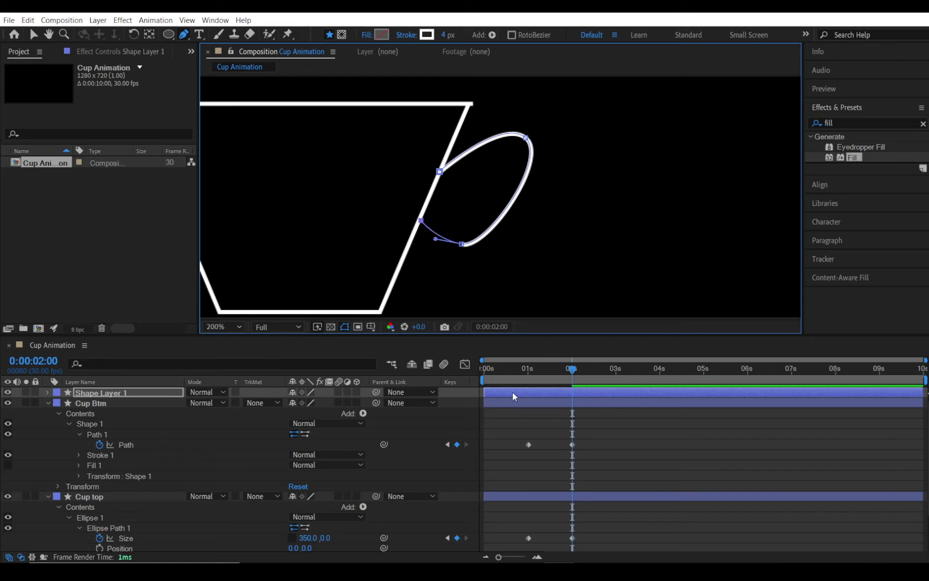
# - Rename the new shape layer as Handle
pyautogui.rightClick(120, 394)
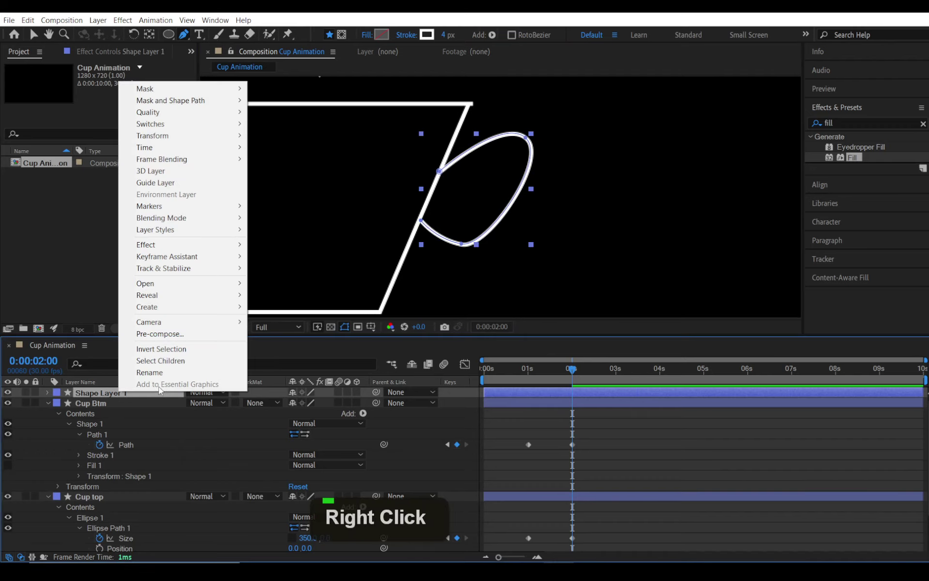
pyautogui.click(163, 372)
pyautogui.write('Handle')
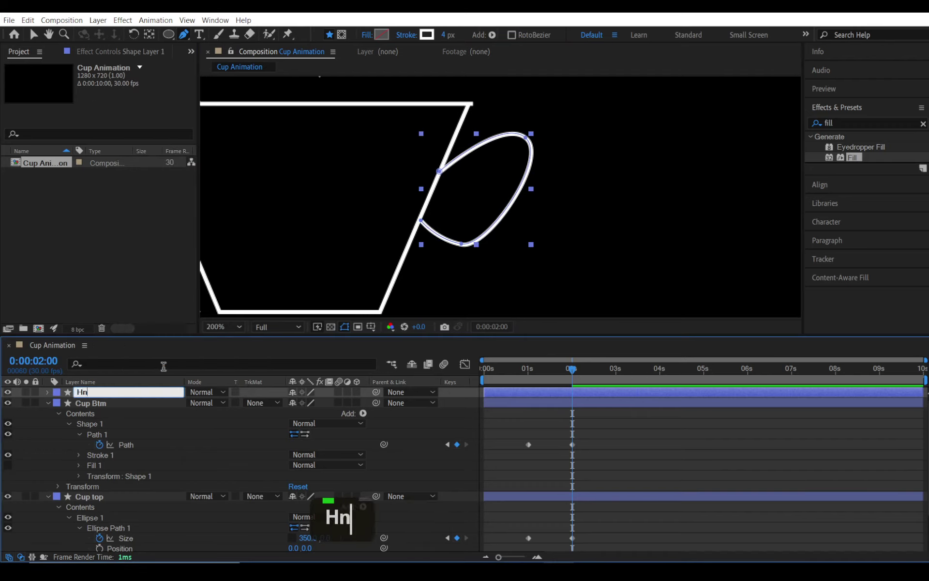
pyautogui.press('Return')
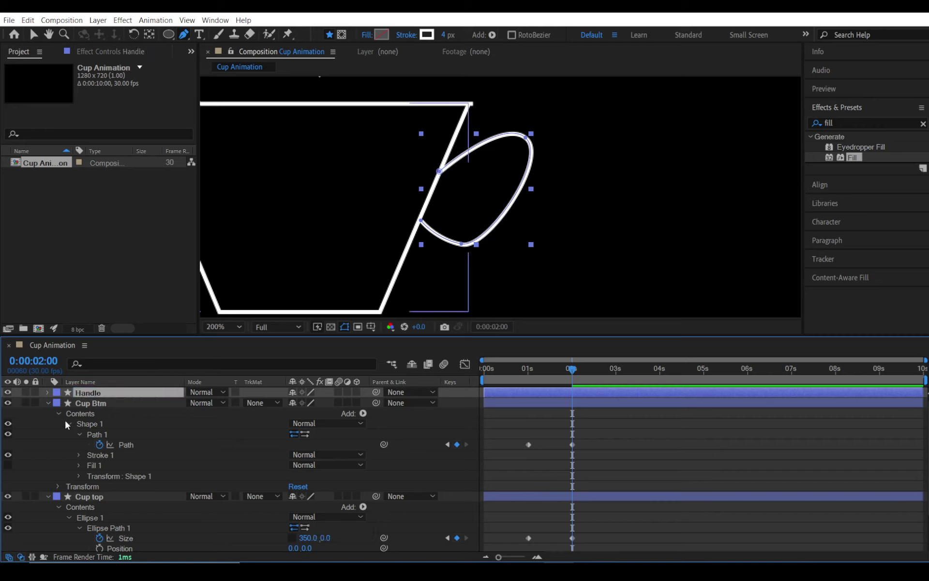
# - Expand Path 1 in the Handle layer and add Path keyframes at 0:00:02:00 and 0:00:01:00
pyautogui.click(47, 392)
pyautogui.click(58, 403)
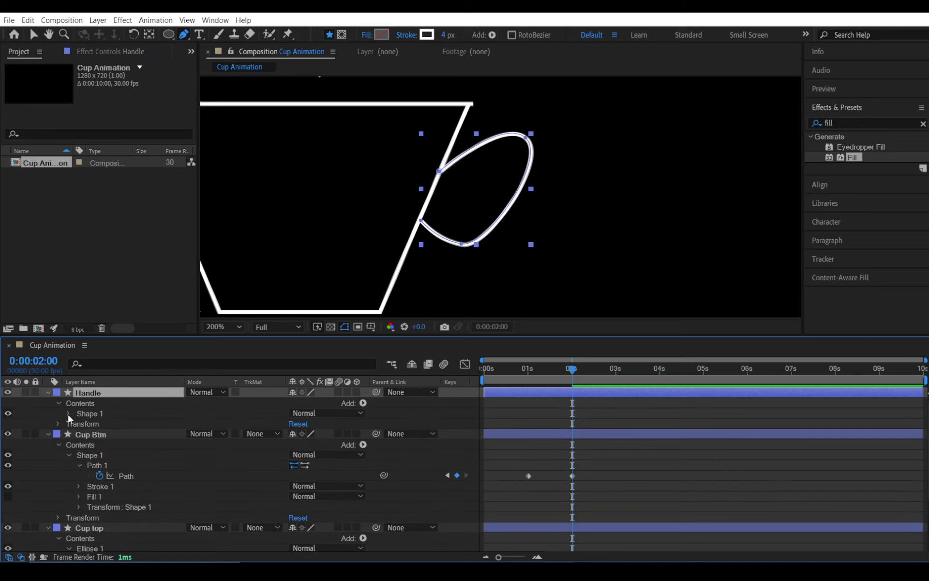
pyautogui.click(69, 413)
pyautogui.click(79, 423)
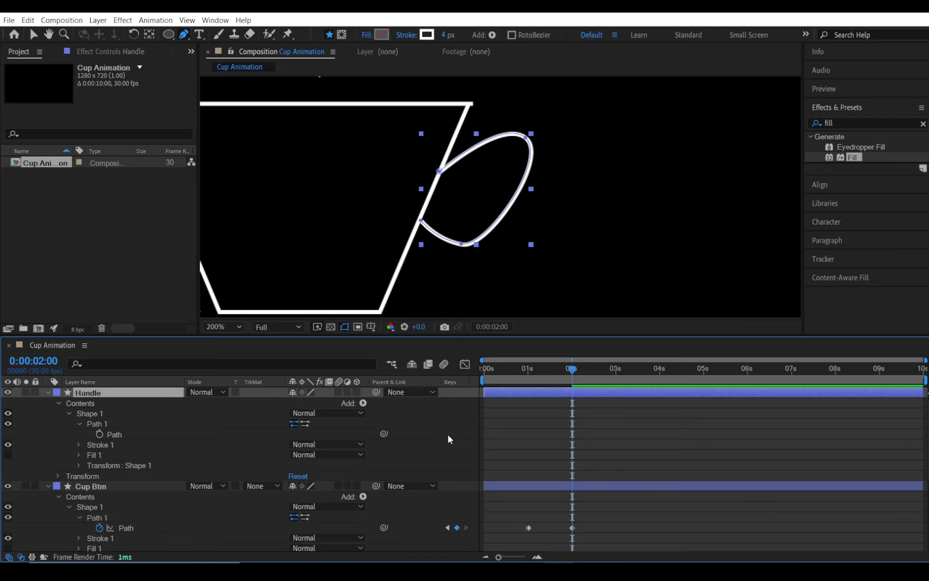
pyautogui.click(99, 434)
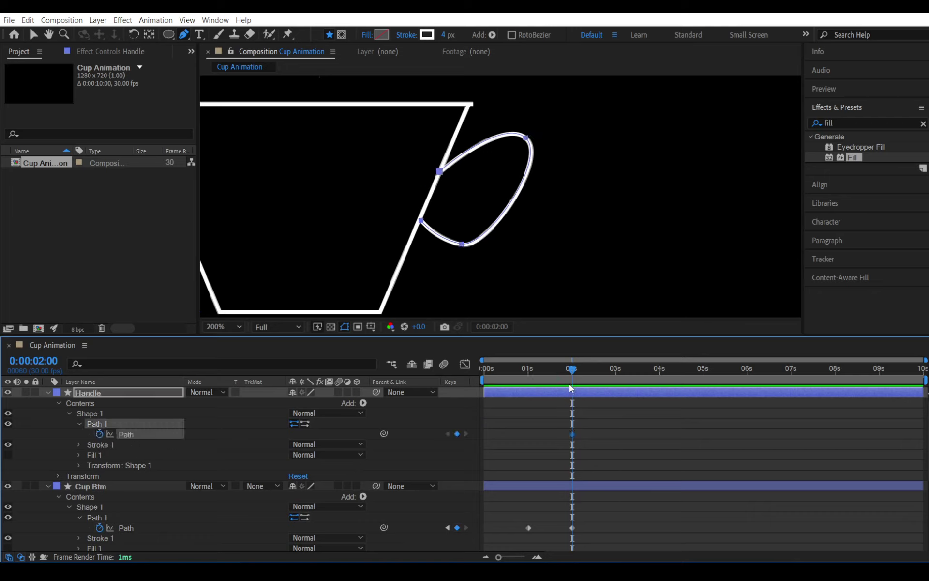
pyautogui.moveTo(572, 376); pyautogui.dragTo(529, 371)
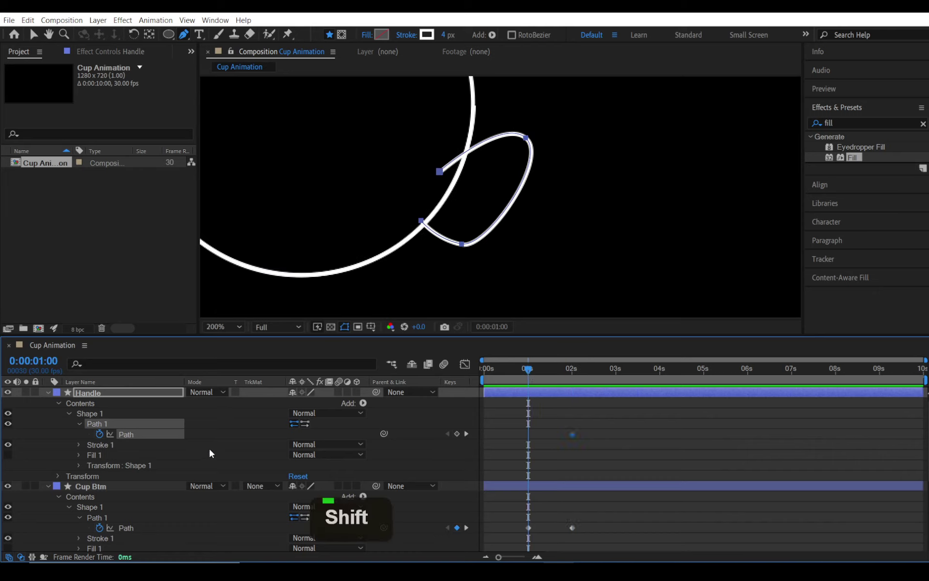
pyautogui.click(457, 433)
# - At 0:00:01:00, move the Handle path's upper endpoint onto the right edge of the circle
pyautogui.press('space')
pyautogui.moveTo(485, 226); pyautogui.dragTo(479, 258)
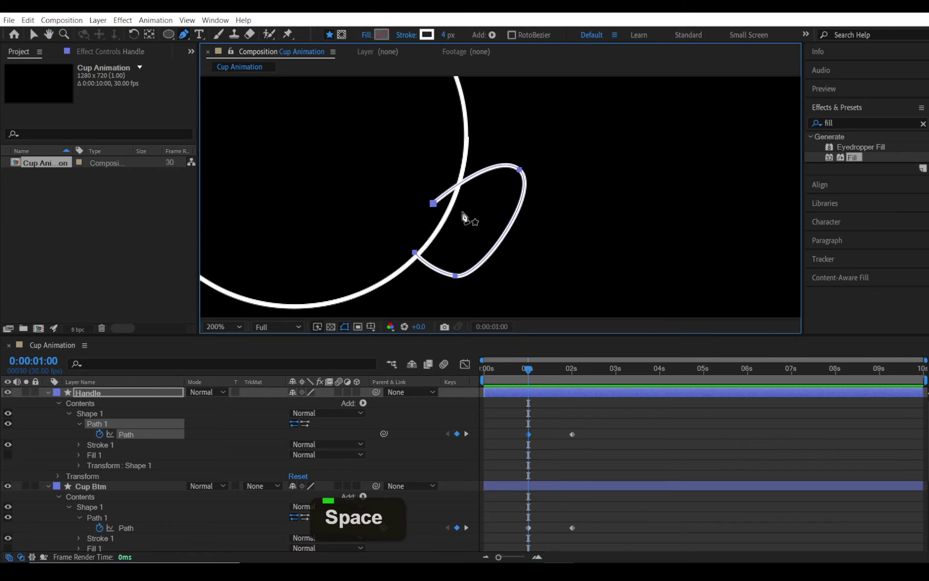
pyautogui.click(34, 35)
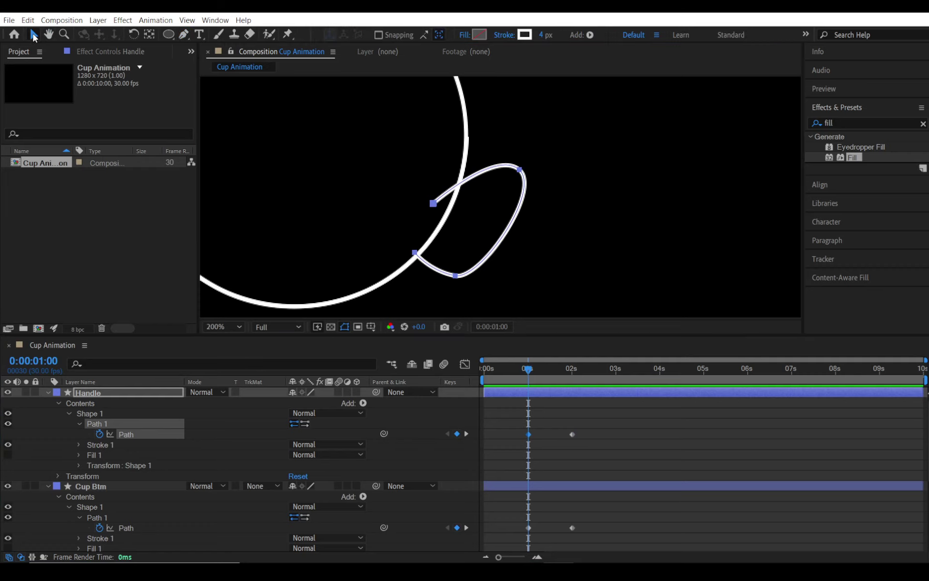
pyautogui.click(433, 203)
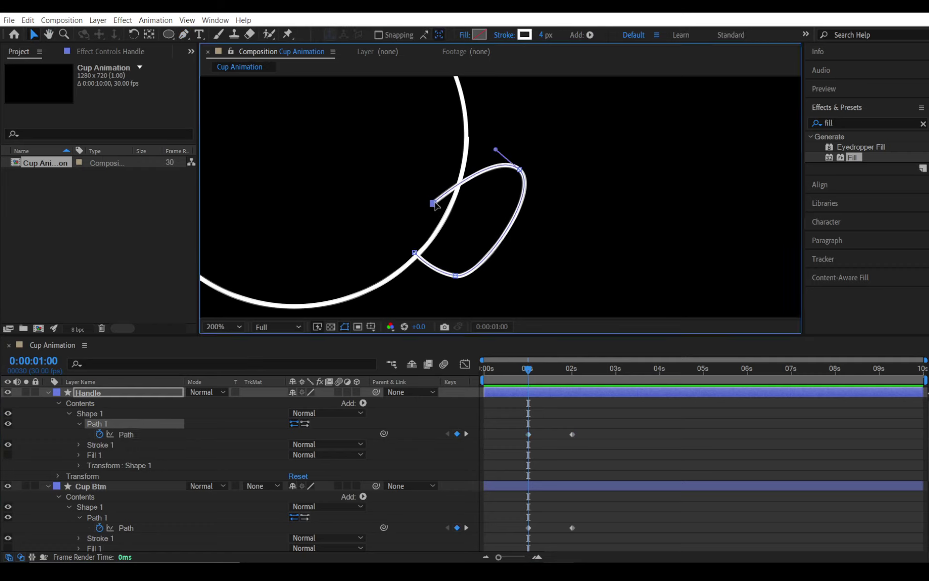
pyautogui.moveTo(434, 204); pyautogui.dragTo(461, 174)
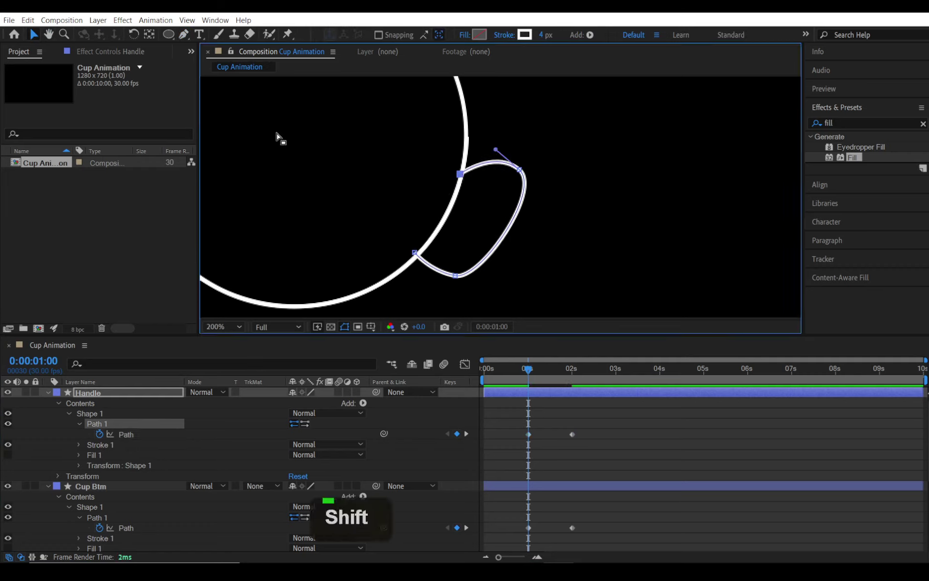
# - Convert the Handle path's outer points and lower endpoint to corner points to straighten its segments
pyautogui.click(183, 37)
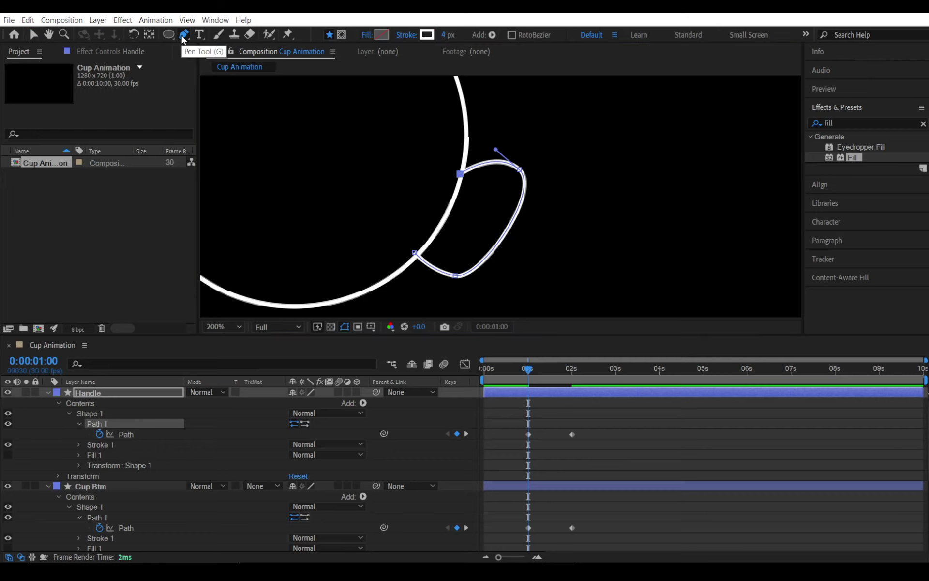
pyautogui.press('alt')
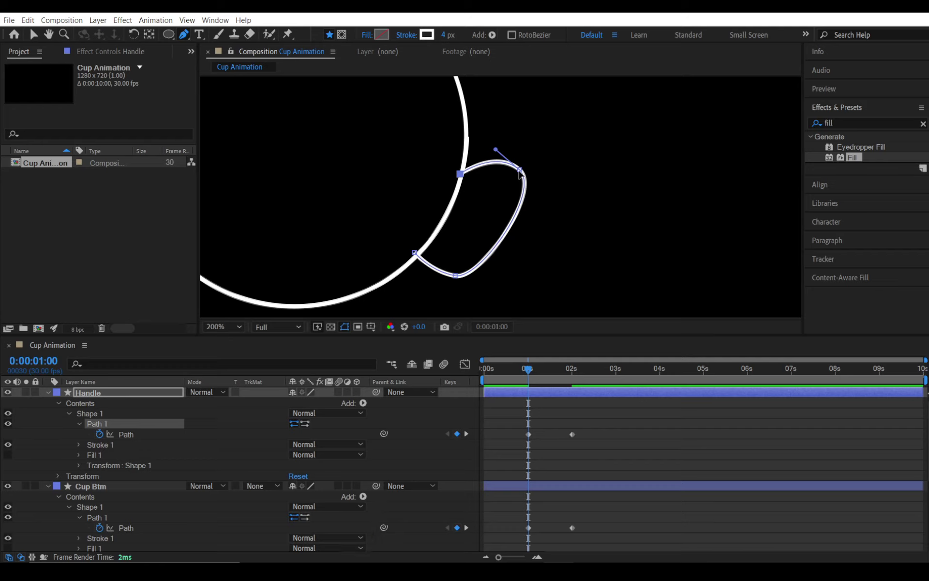
pyautogui.keyDown('alt'); pyautogui.click(519, 170); pyautogui.keyUp('alt')
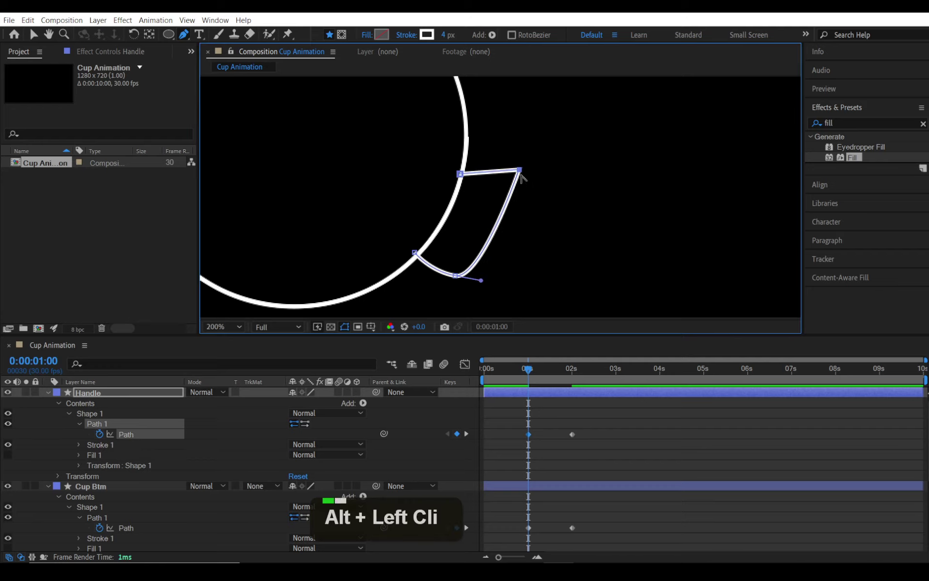
pyautogui.keyDown('alt'); pyautogui.click(455, 276); pyautogui.keyUp('alt')
pyautogui.keyDown('alt'); pyautogui.click(415, 253); pyautogui.keyUp('alt')
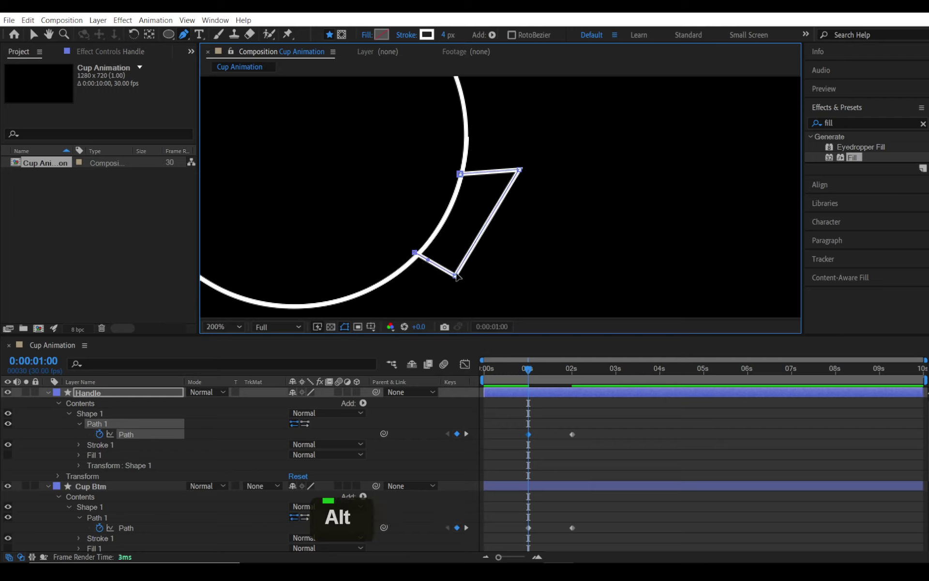
# - Collapse the Handle path into a short horizontal line projecting from the circle's edge by overlapping its lower points on the upper ones
pyautogui.moveTo(519, 171); pyautogui.dragTo(517, 174)
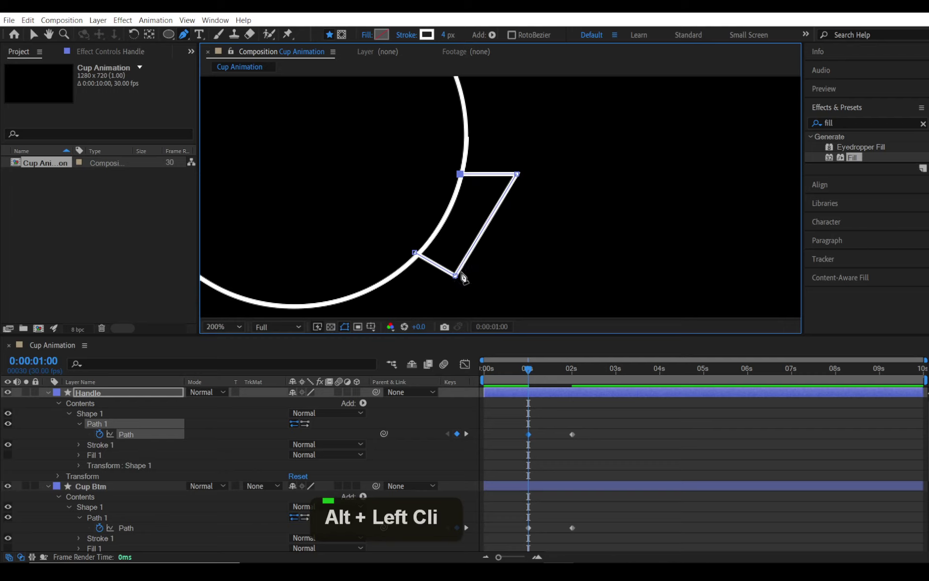
pyautogui.moveTo(455, 275); pyautogui.dragTo(516, 175)
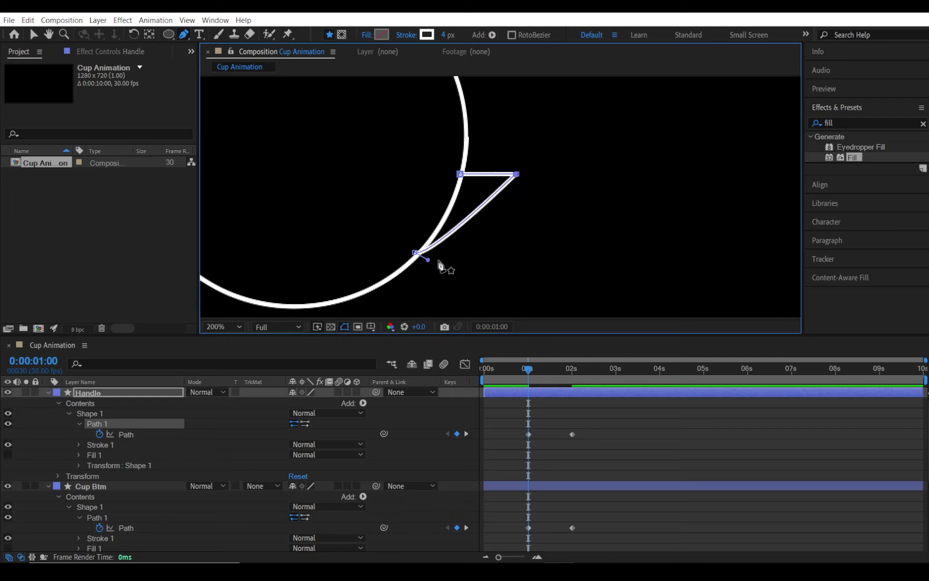
pyautogui.keyDown('alt'); pyautogui.click(414, 253); pyautogui.keyUp('alt')
pyautogui.moveTo(415, 254); pyautogui.dragTo(460, 176)
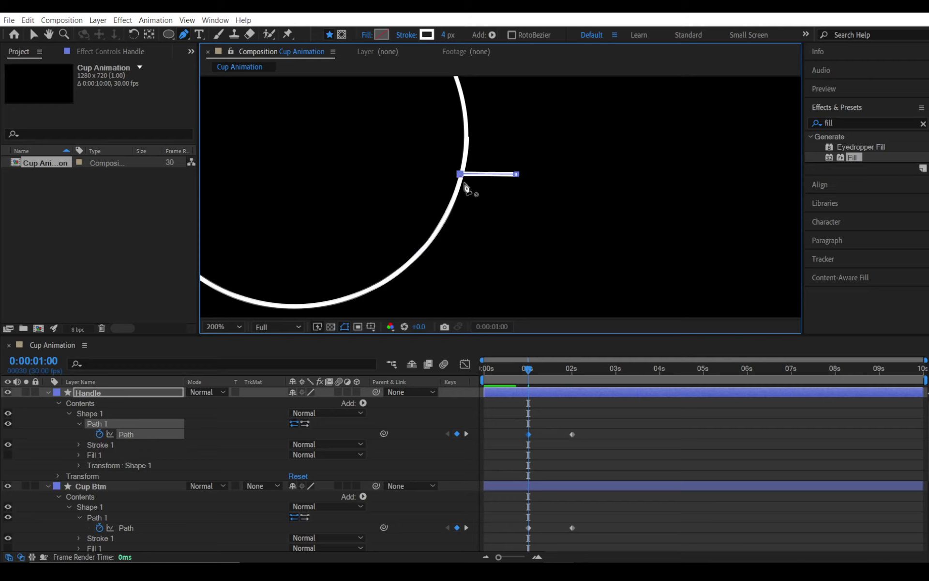
pyautogui.click(627, 457)
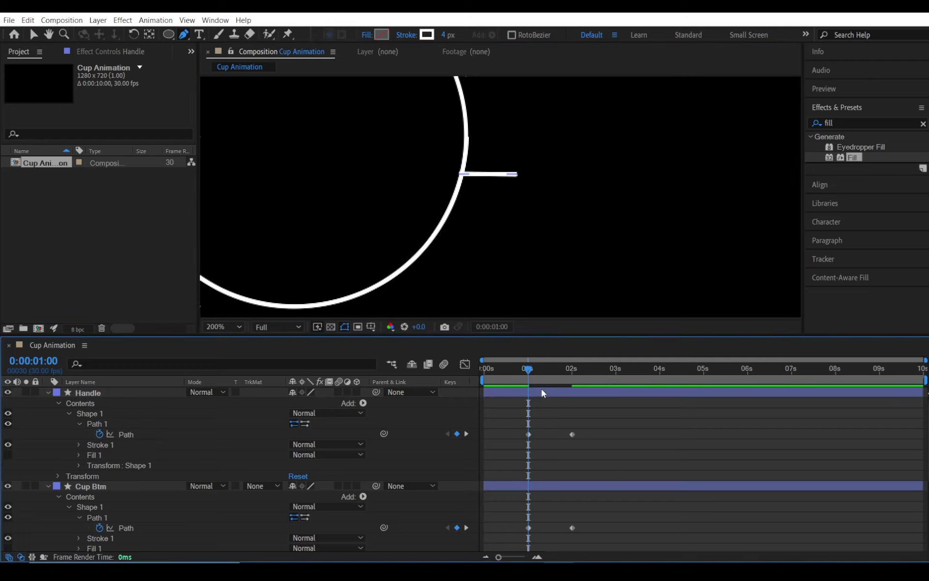
# - Scrub around 0:00:01:00 and check the flattened handle against the whole circle
pyautogui.moveTo(530, 369)
pyautogui.mouseDown()
pyautogui.moveTo(566, 373)
pyautogui.moveTo(525, 375)
pyautogui.moveTo(576, 383)
pyautogui.moveTo(526, 377)
pyautogui.mouseUp()
pyautogui.scroll(-2, 475, 257)
pyautogui.press('space')
pyautogui.moveTo(474, 257); pyautogui.dragTo(520, 253)
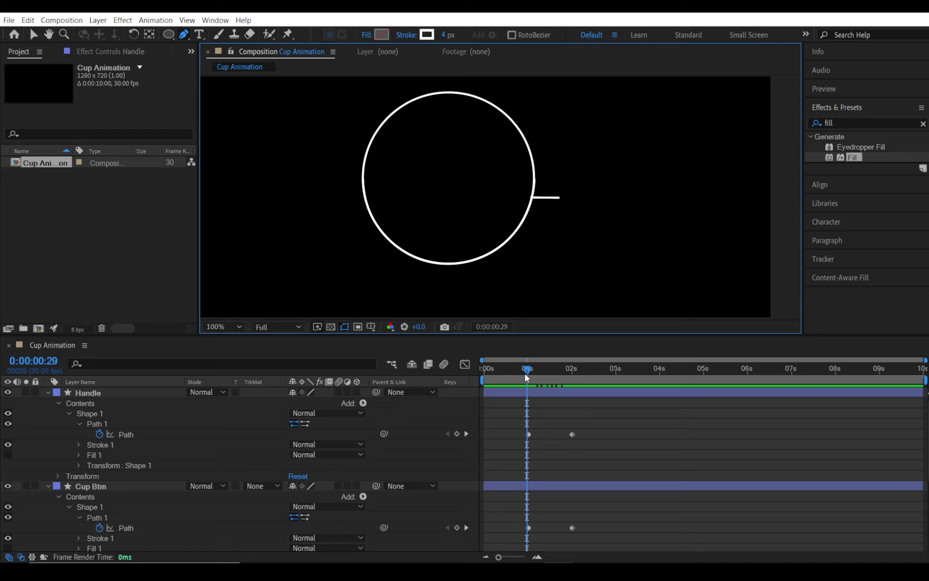
# - At 0:00:00:00, draw a circle about 284 px in diameter inside the cup circle with the Ellipse tool on a new shape layer
pyautogui.moveTo(526, 375); pyautogui.dragTo(476, 382)
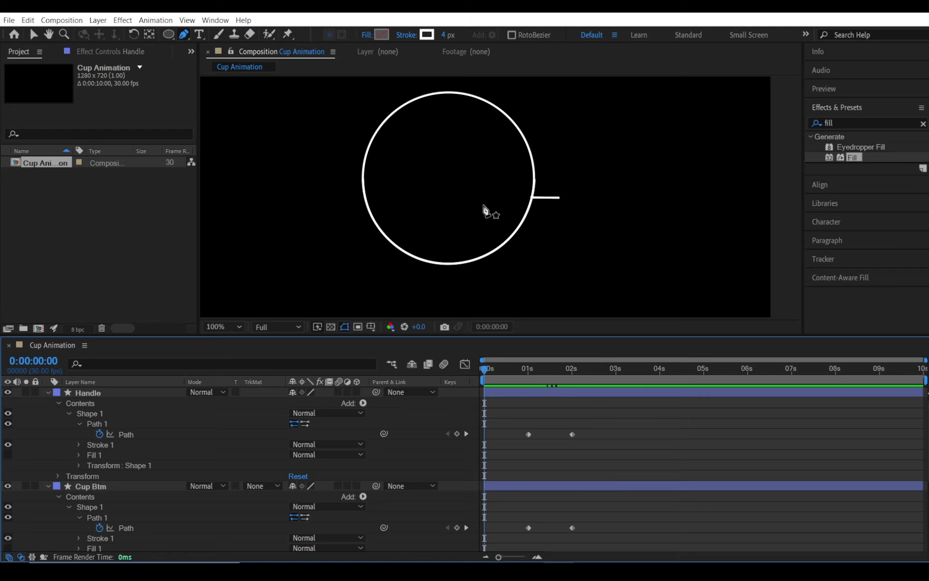
pyautogui.click(167, 35)
pyautogui.click(625, 424)
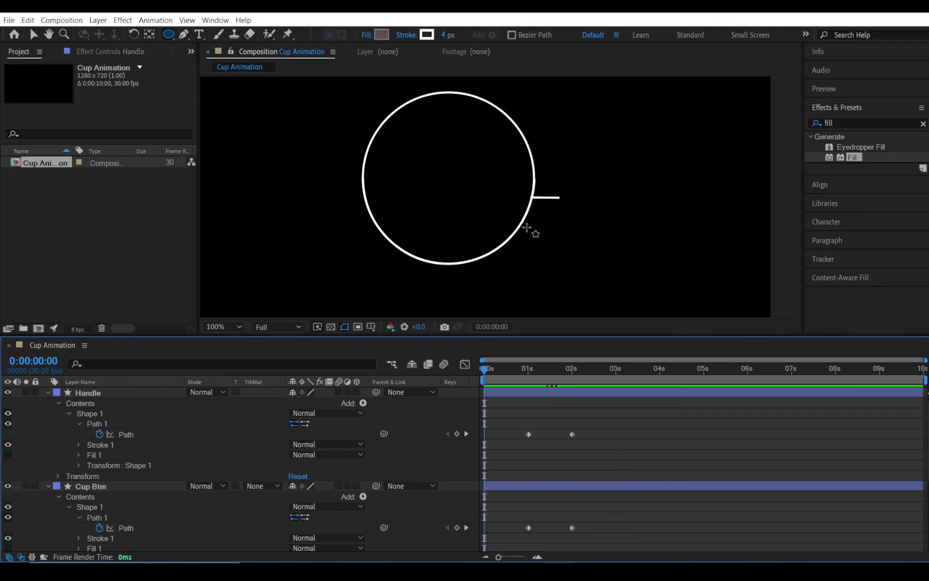
pyautogui.scroll(-1, 526, 227)
pyautogui.moveTo(450, 166)
pyautogui.mouseDown()
pyautogui.moveTo(505, 213)
pyautogui.moveTo(509, 206)
pyautogui.moveTo(436, 202)
pyautogui.moveTo(509, 205)
pyautogui.mouseUp()
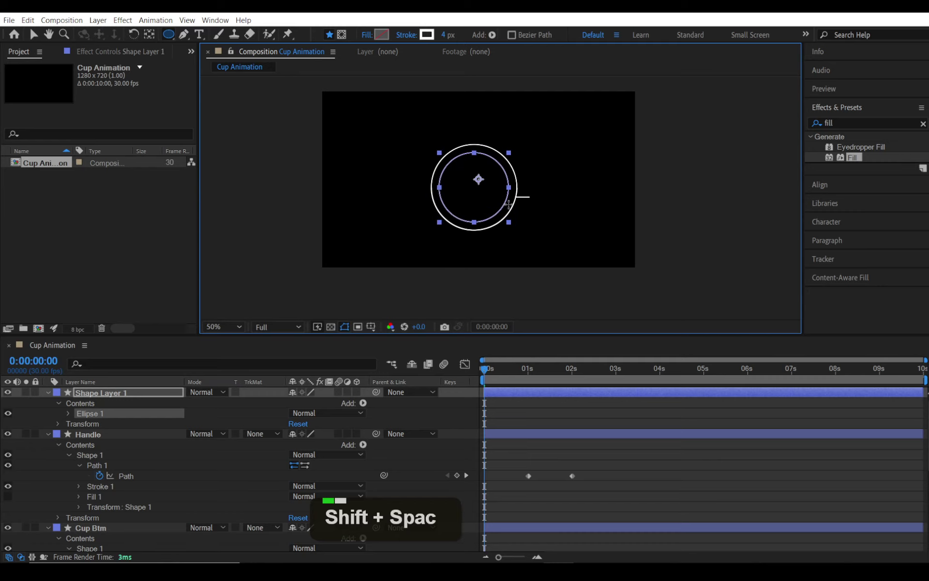
pyautogui.press('space')
pyautogui.scroll(1, 477, 213)
pyautogui.press('space')
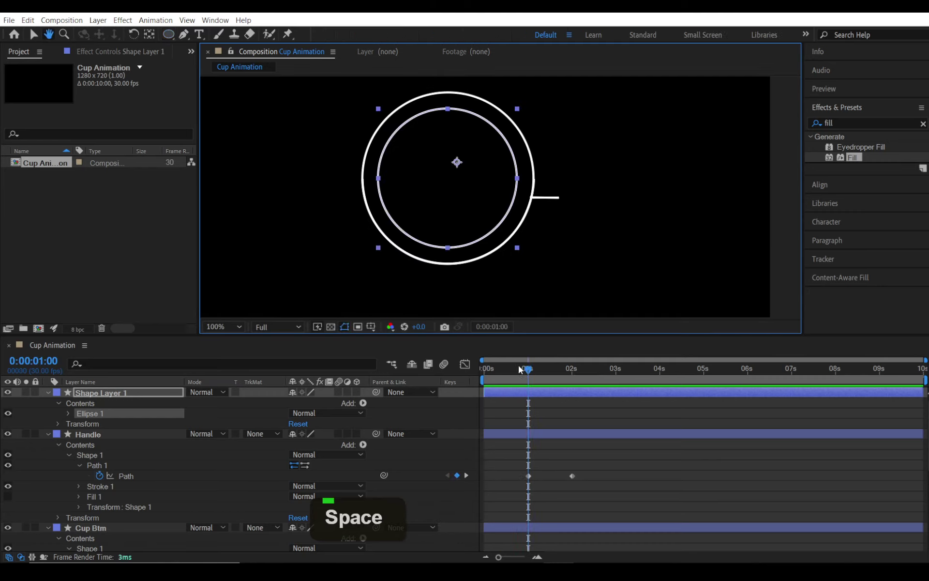
# - Set the new inner circle's stroke to None
pyautogui.click(405, 34)
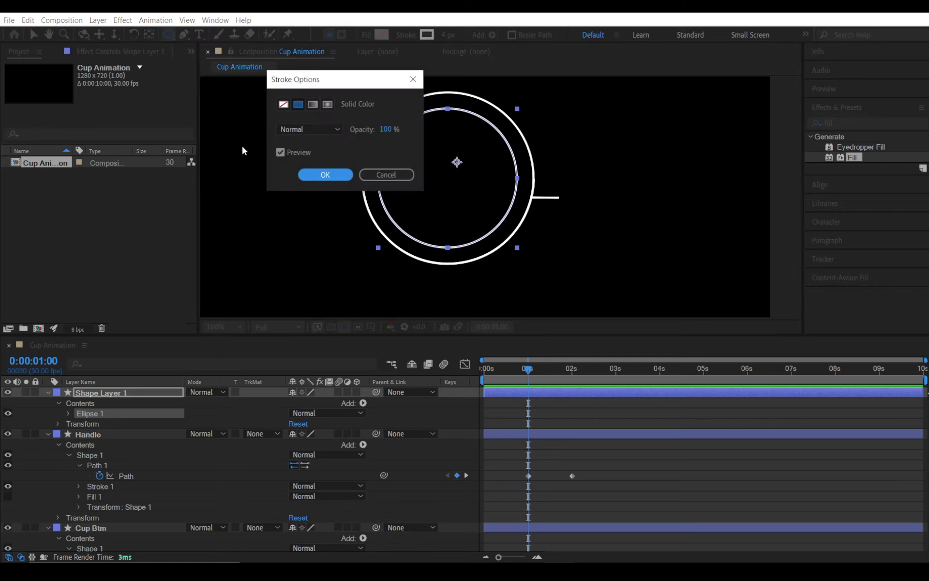
pyautogui.click(284, 105)
pyautogui.click(324, 175)
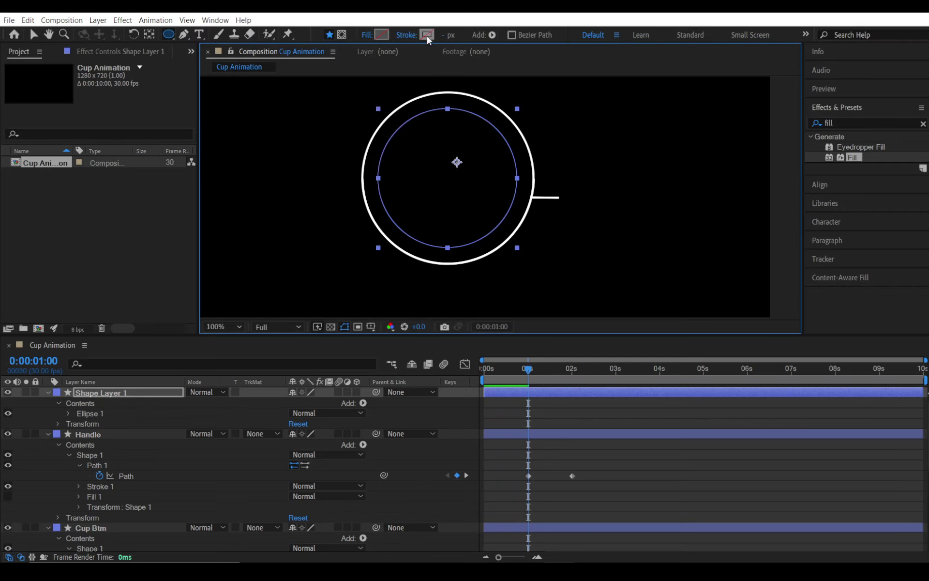
# - Fill the inner circle with the solid brown colour 684C4C
pyautogui.click(380, 35)
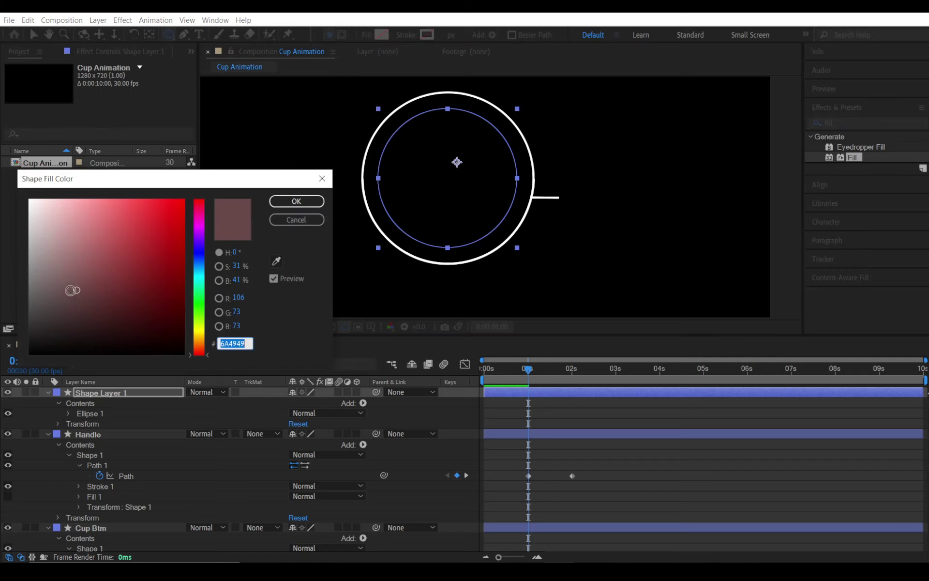
pyautogui.click(73, 290)
pyautogui.click(296, 201)
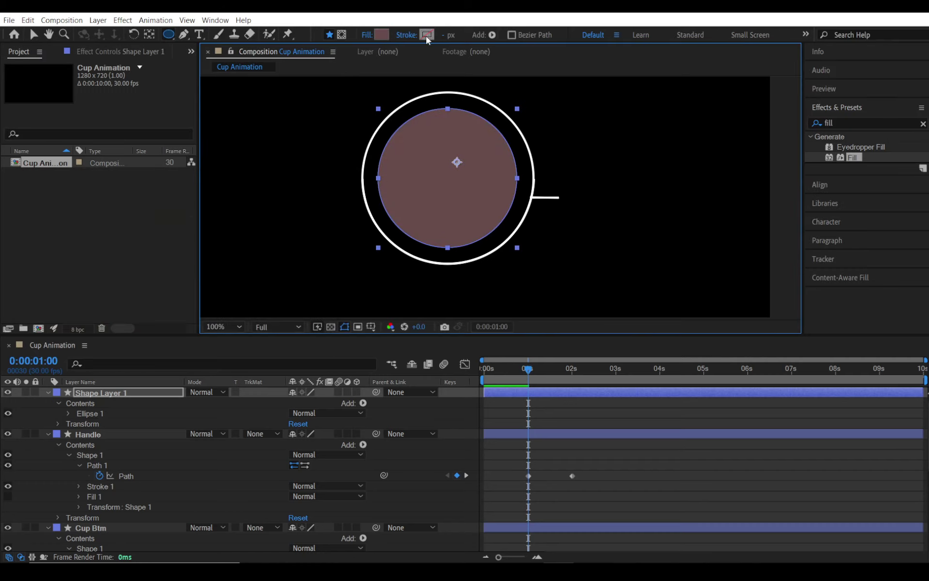
# - Copy the inner circle's fill colour code and apply it as the stroke colour, 684C4C
pyautogui.click(379, 35)
pyautogui.hotkey('ctrl', 'c')
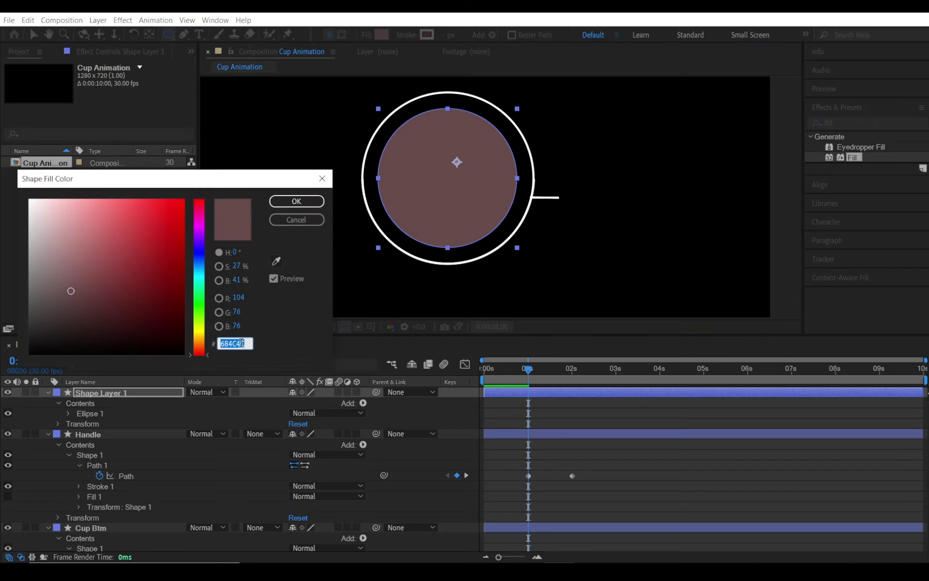
pyautogui.click(296, 200)
pyautogui.click(427, 35)
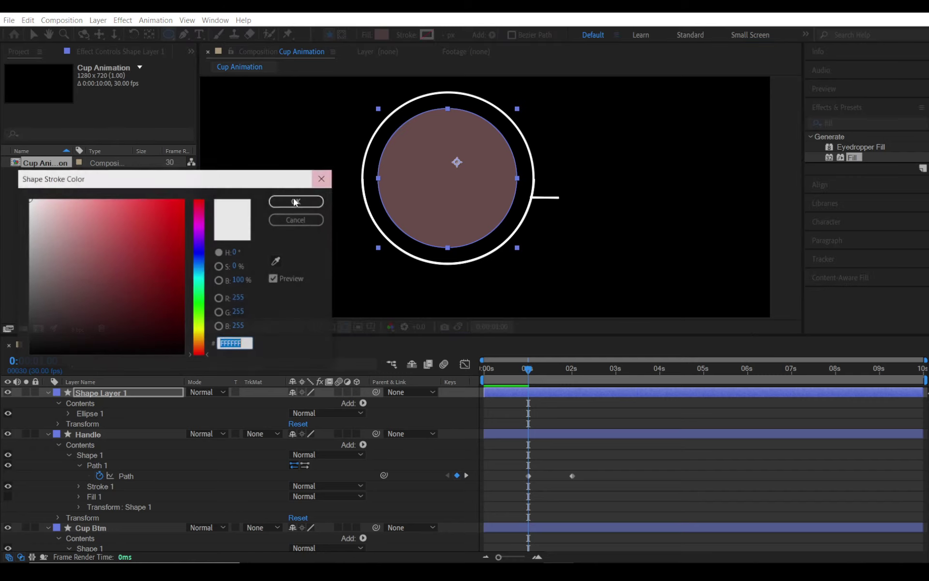
pyautogui.hotkey('ctrl', 'v')
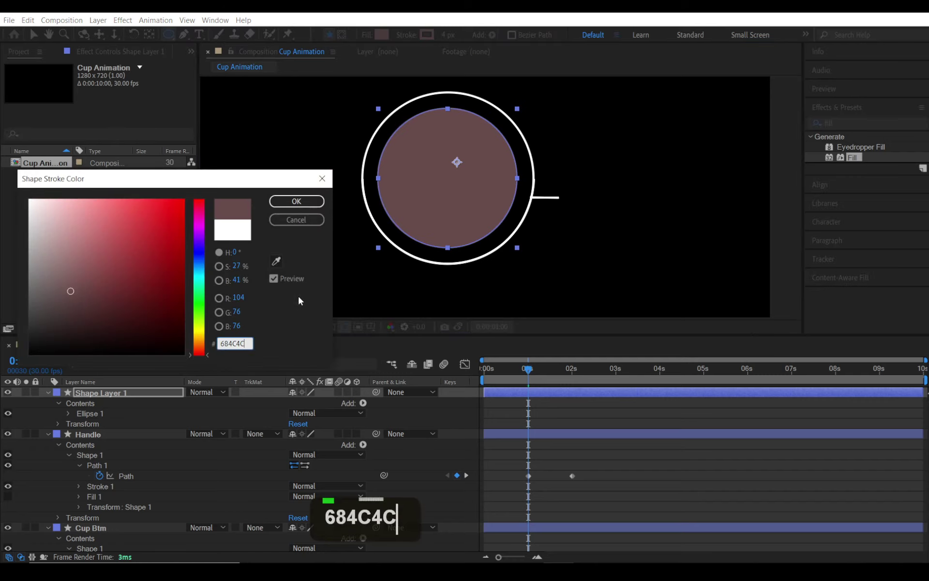
pyautogui.click(290, 201)
pyautogui.click(582, 416)
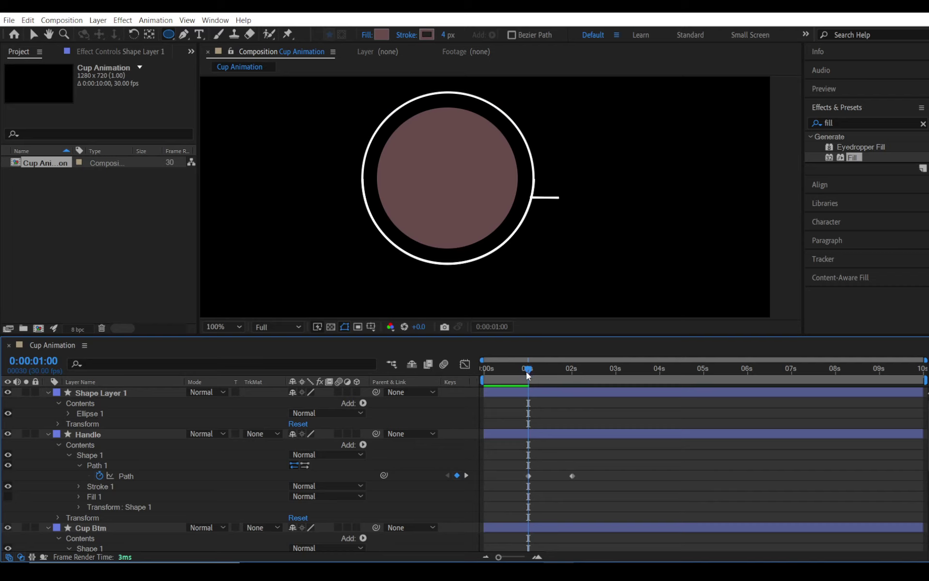
# - Scrub the morph from 0:00:01:00, return there, and expand Ellipse Path 1 in the inner circle's shape layer
pyautogui.moveTo(528, 375)
pyautogui.mouseDown()
pyautogui.moveTo(570, 372)
pyautogui.moveTo(528, 373)
pyautogui.mouseUp()
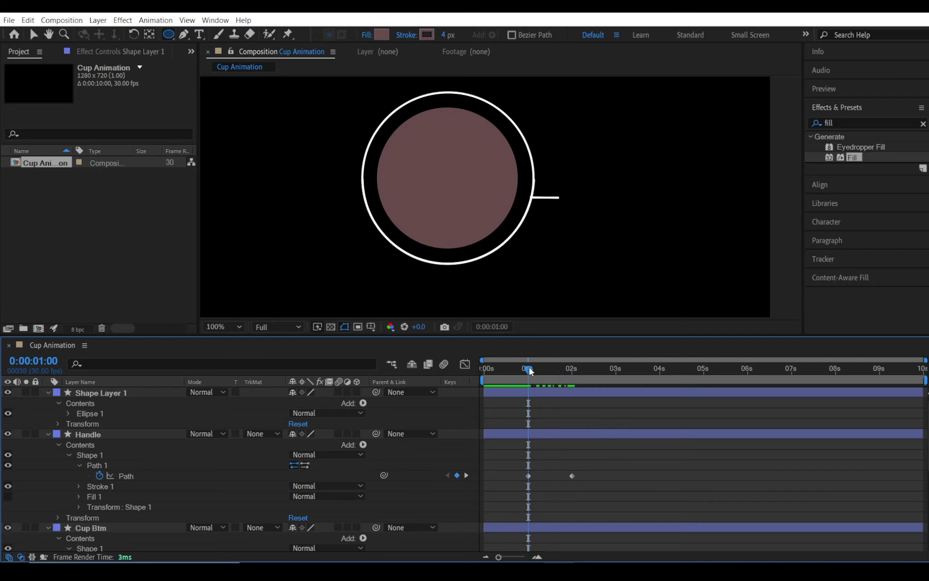
pyautogui.click(68, 414)
pyautogui.click(79, 424)
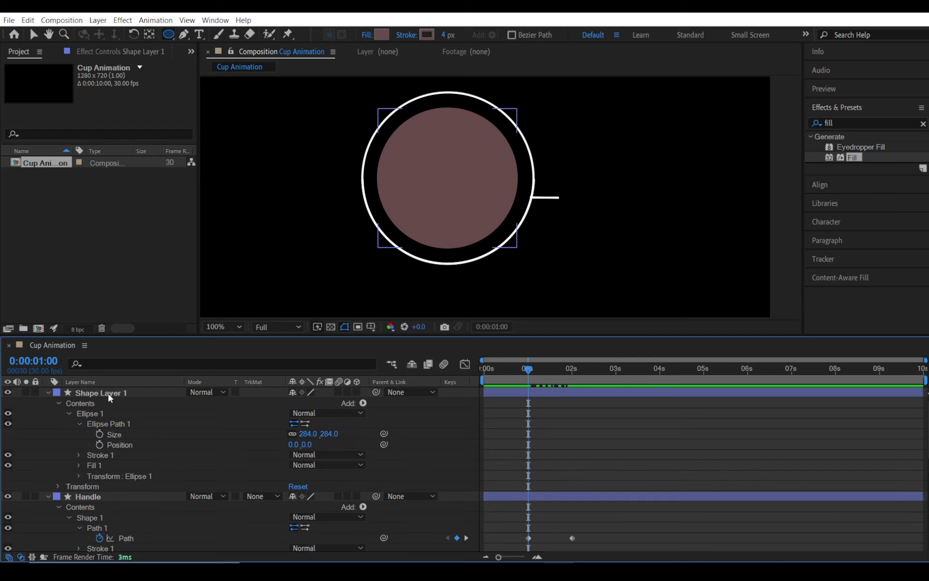
# - Rename the inner circle's shape layer as C_Top
pyautogui.click(109, 394)
pyautogui.rightClick(109, 394)
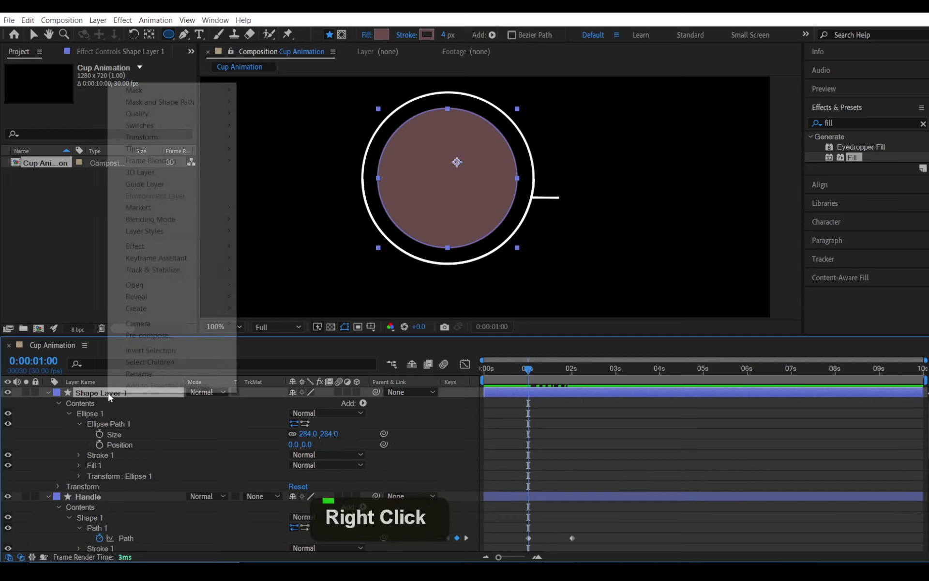
pyautogui.click(141, 372)
pyautogui.write('Coff')
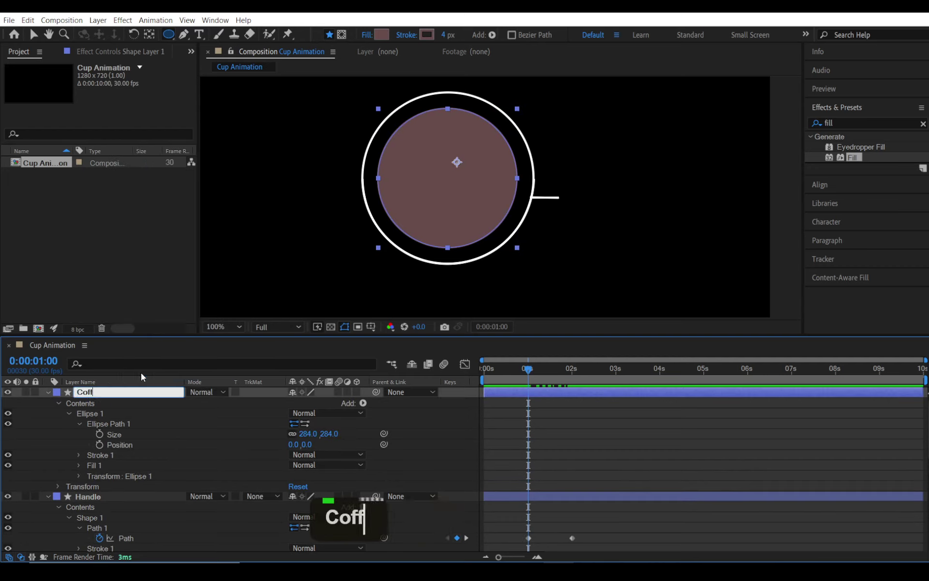
pyautogui.write('ee')
pyautogui.press('BackSpace')
pyautogui.press('BackSpace')
pyautogui.press('BackSpace')
pyautogui.press('BackSpace')
pyautogui.press('BackSpace')
pyautogui.press('BackSpace')
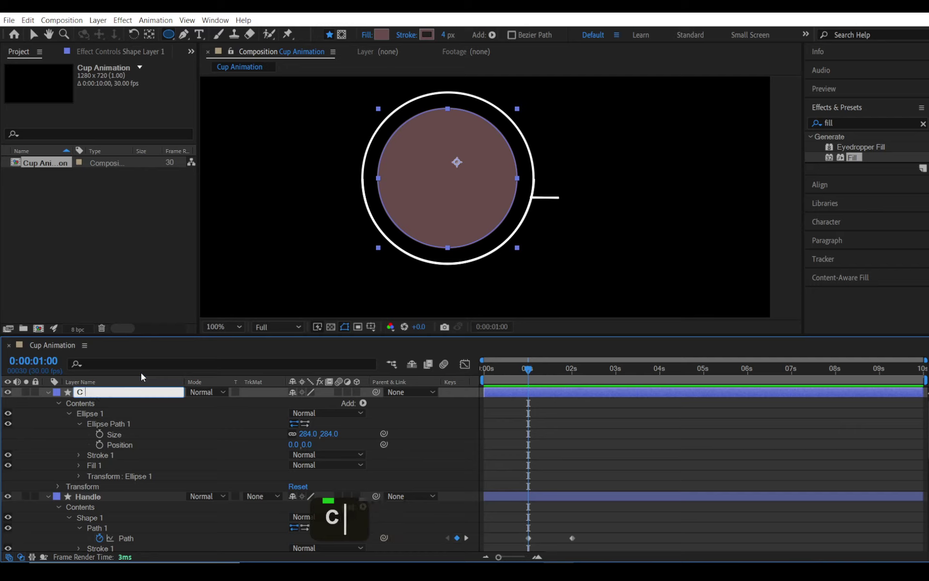
pyautogui.write('_Top')
pyautogui.press('Return')
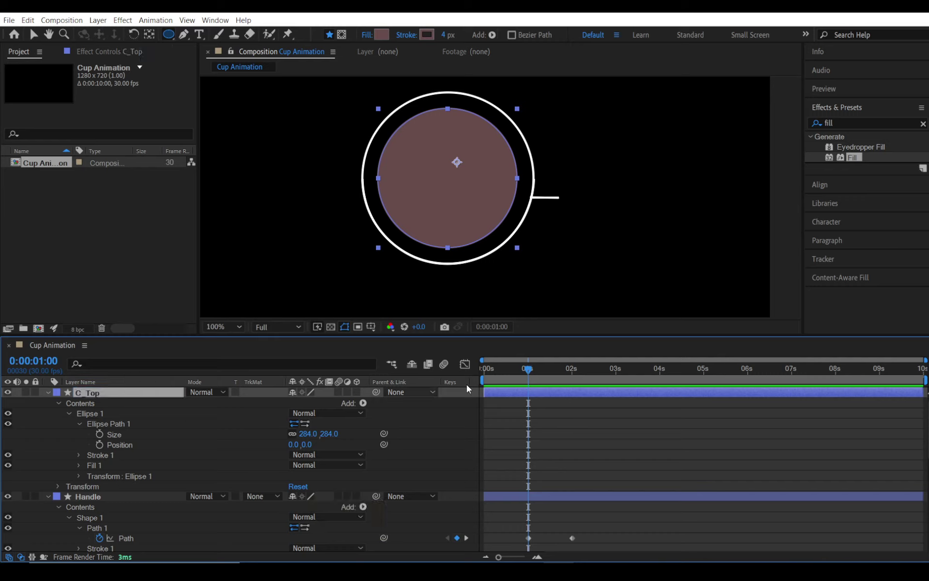
# - Unlink the C_Top ellipse's Size proportions and add Size keyframes at 0:00:01:00 and 0:00:02:00
pyautogui.click(292, 435)
pyautogui.click(100, 434)
pyautogui.keyDown('shift'); pyautogui.click(566, 377); pyautogui.keyUp('shift')
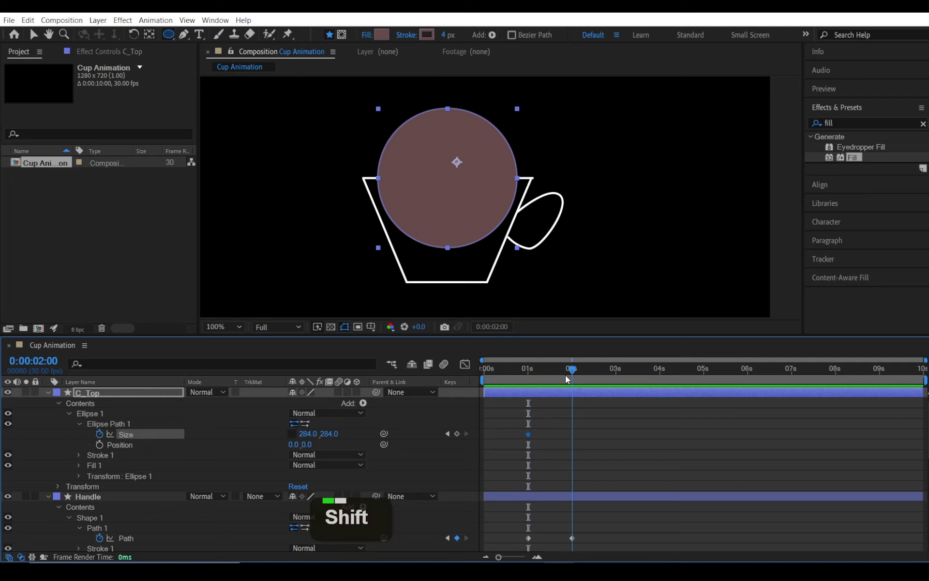
pyautogui.click(457, 433)
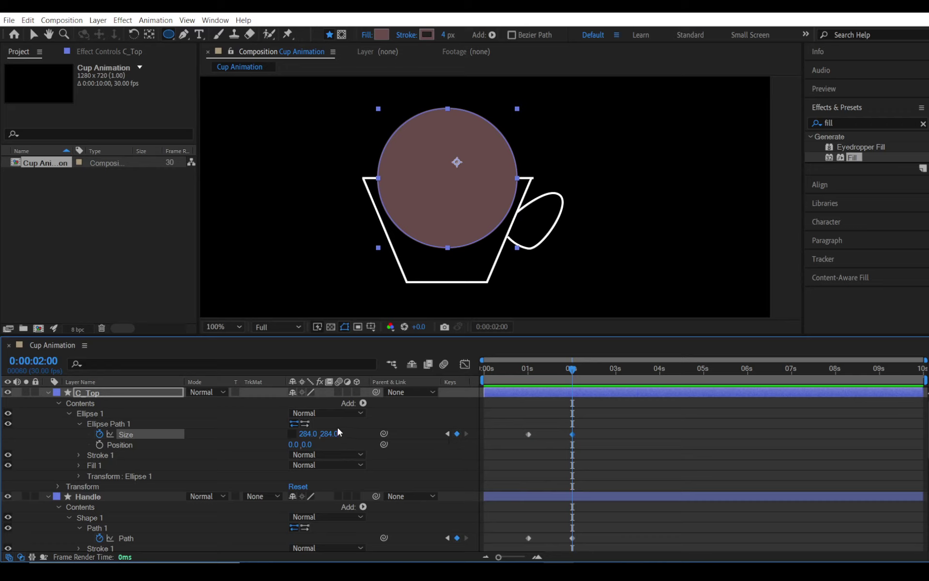
# - Set the C_Top ellipse's height to 0 at 0:00:02:00, and scrub back to 0:00:01:00 to check the flattening
pyautogui.write('0')
pyautogui.press('Return')
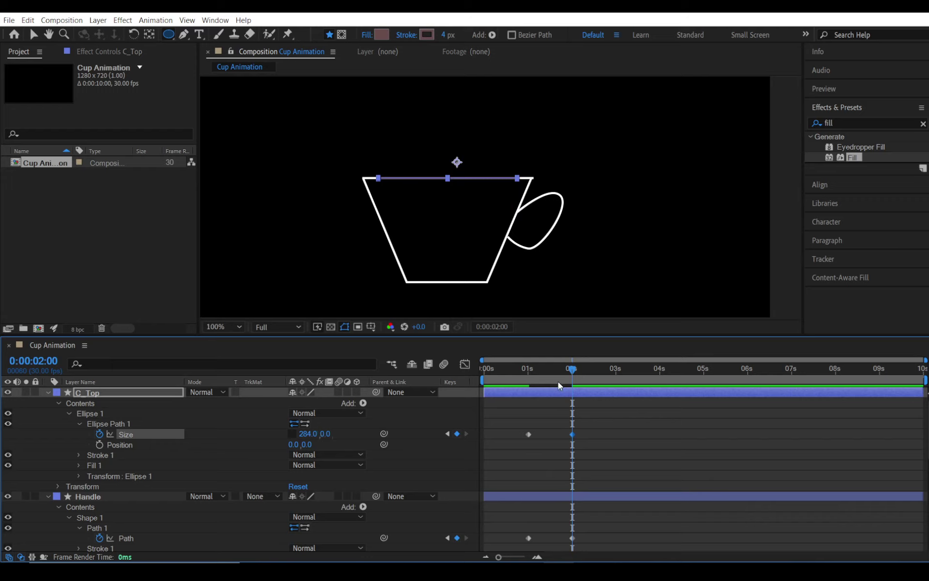
pyautogui.moveTo(558, 382); pyautogui.dragTo(529, 385)
pyautogui.press('shift')
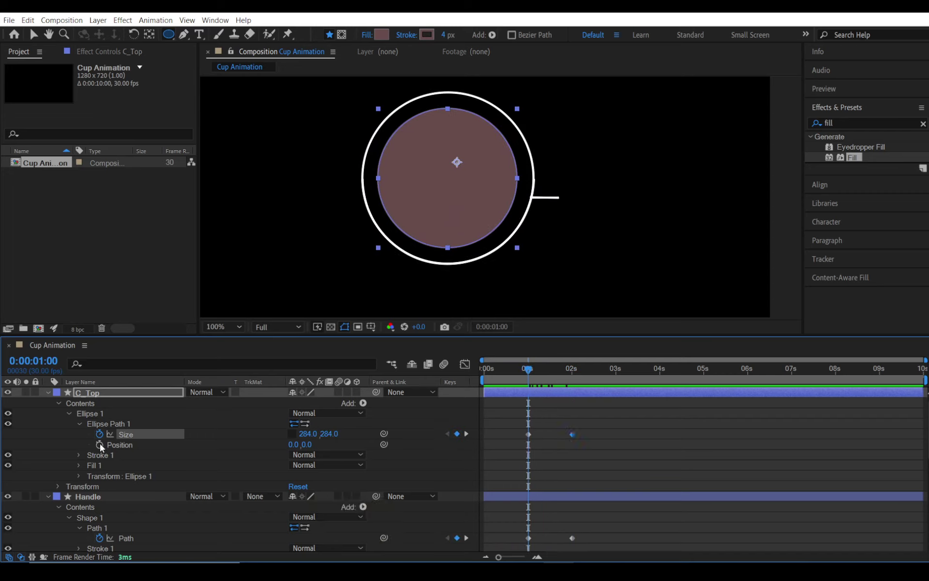
# - Add a Position keyframe for the C_Top ellipse at 0:00:01:00, and move the time to 0:00:02:00
pyautogui.click(100, 443)
pyautogui.moveTo(529, 382); pyautogui.dragTo(567, 372)
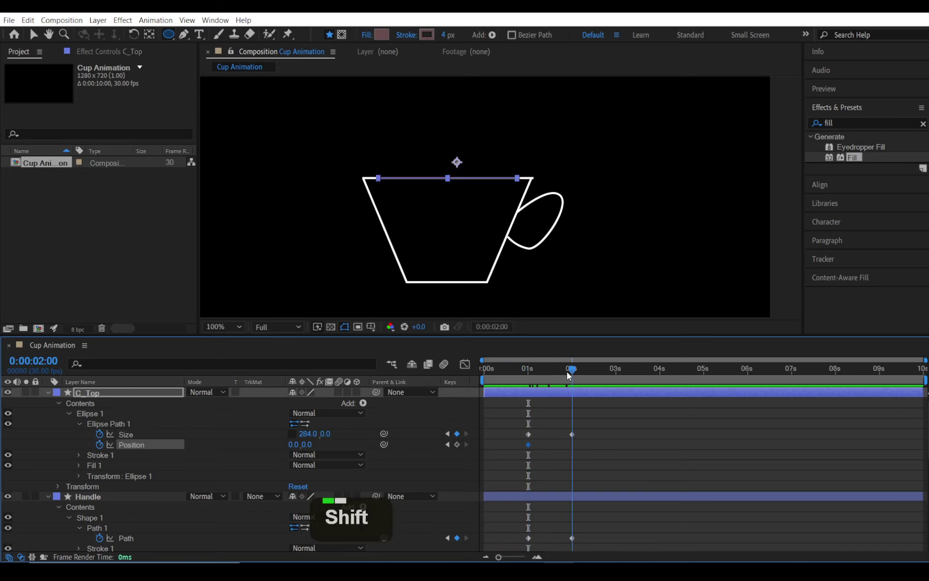
pyautogui.hotkey('shift', 'Down')
pyautogui.hotkey('shift', 'Down')
pyautogui.hotkey('shift', 'Down')
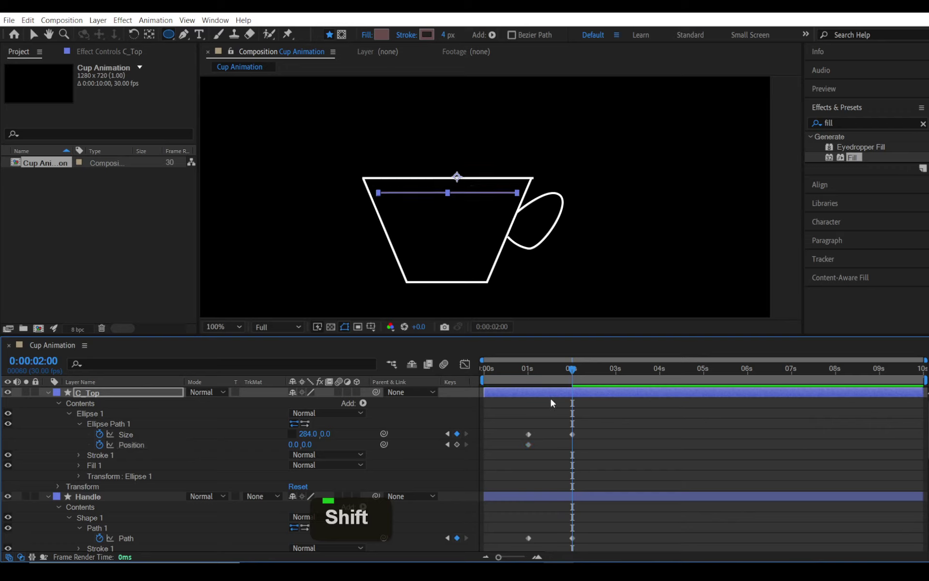
pyautogui.hotkey('ctrl', 'z')
pyautogui.hotkey('ctrl', 'z')
pyautogui.hotkey('ctrl', 'z')
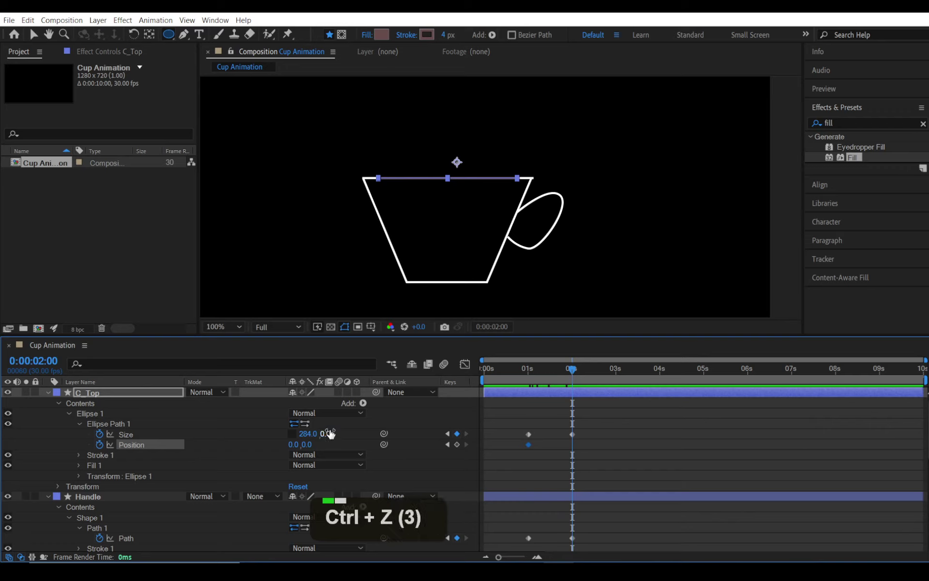
# - Set the C_Top ellipse's vertical Position to 30 at 0:00:02:00
pyautogui.moveTo(307, 445); pyautogui.dragTo(329, 443)
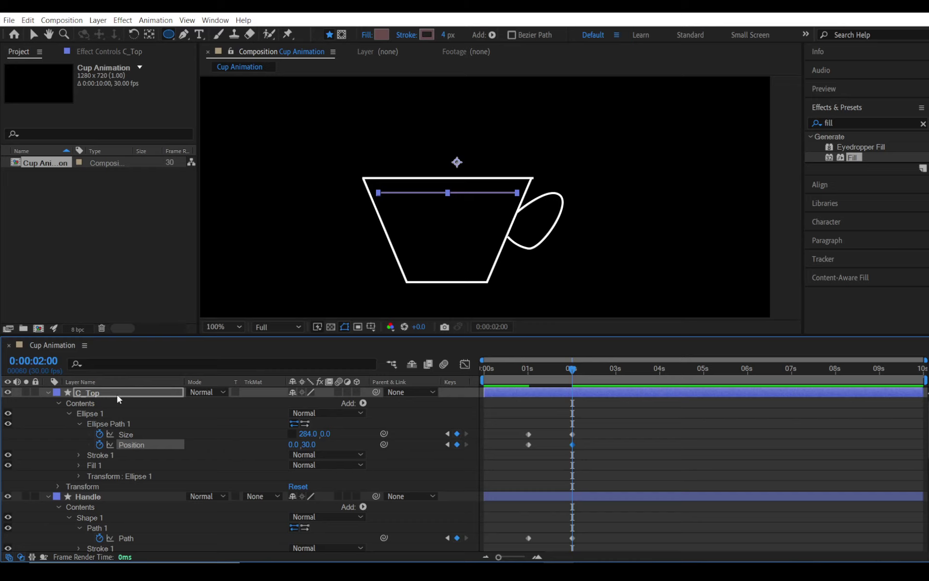
pyautogui.click(86, 486)
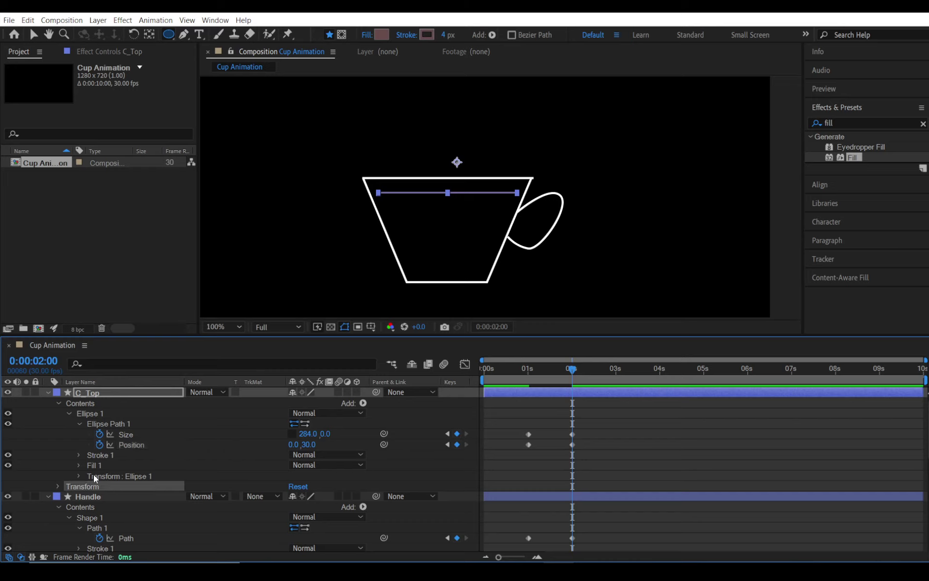
pyautogui.click(114, 426)
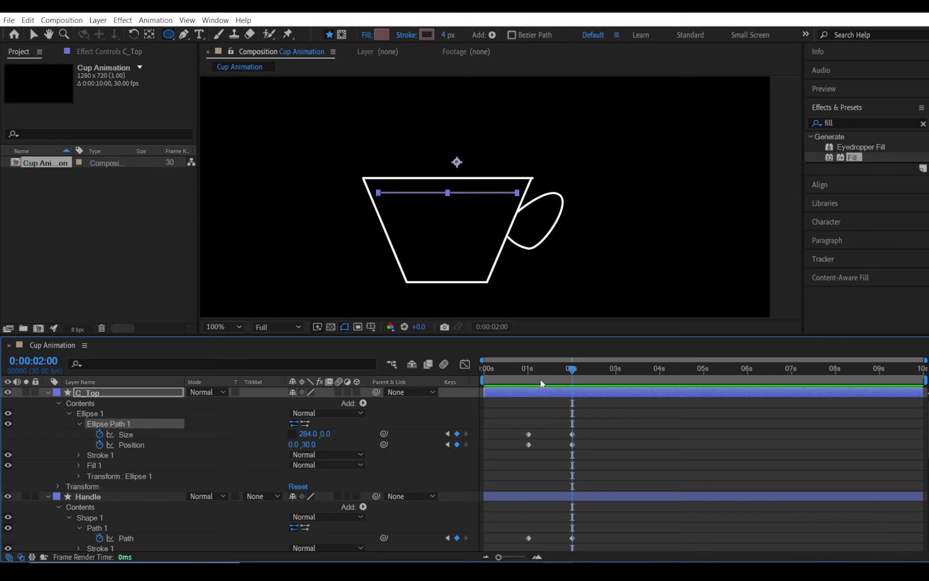
# - Return to 0:00:01:00, deselect the layer and scrub toward 0:00:02:00 to check the coffee surface's movement
pyautogui.moveTo(563, 367); pyautogui.dragTo(526, 366)
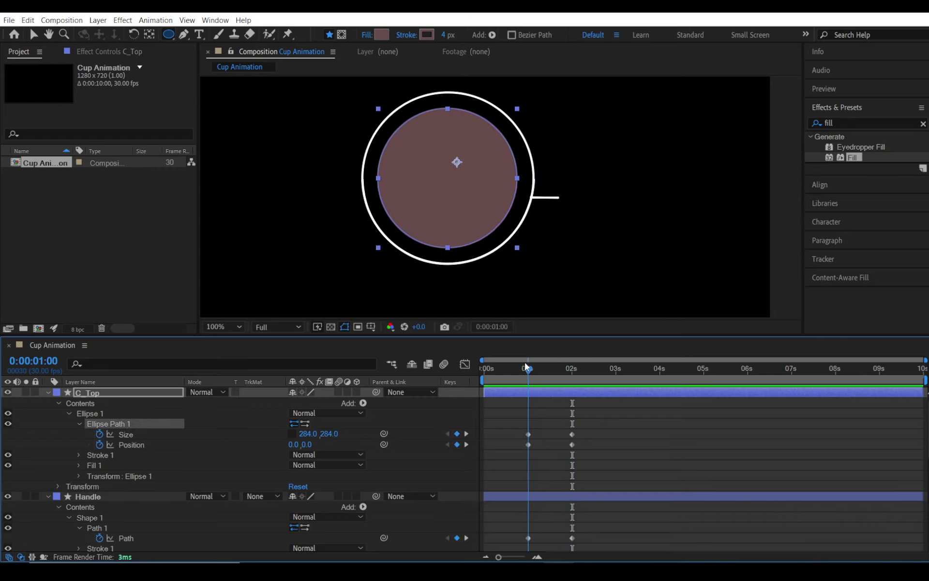
pyautogui.click(545, 412)
pyautogui.click(533, 391)
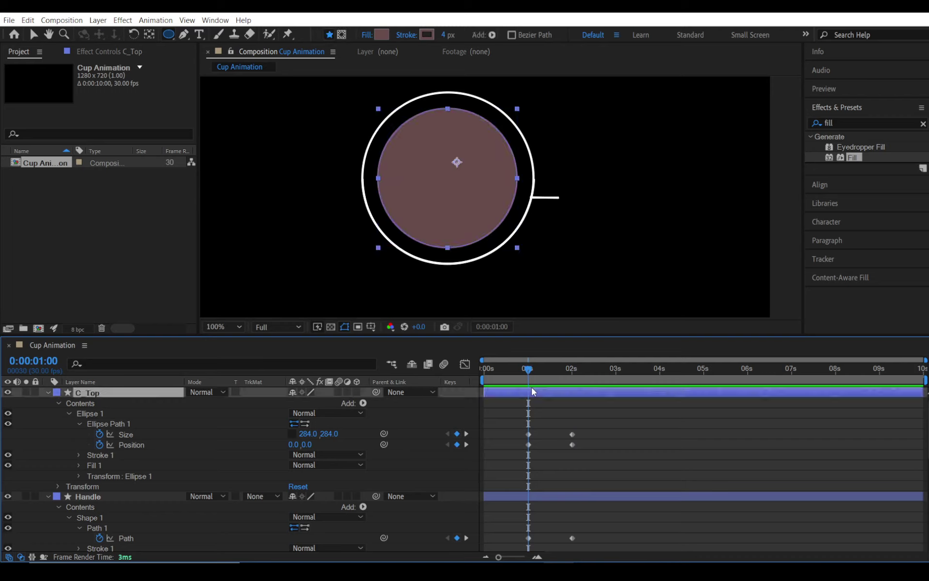
pyautogui.click(556, 425)
pyautogui.moveTo(528, 371); pyautogui.dragTo(563, 372)
pyautogui.press('v')
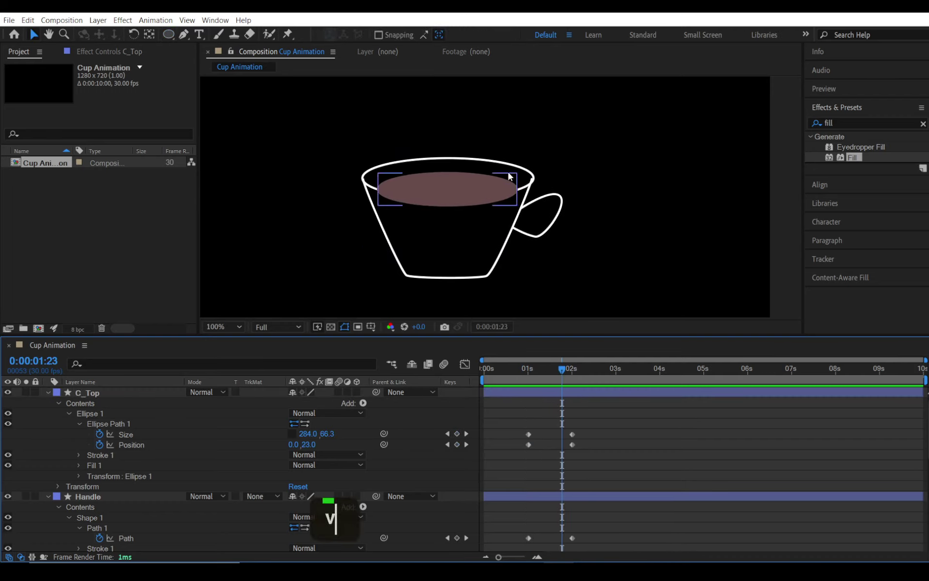
# - Move the C_Top layer below the Cup top layer in the stack, and scrub the morph to check it
pyautogui.moveTo(383, 336); pyautogui.dragTo(383, 328)
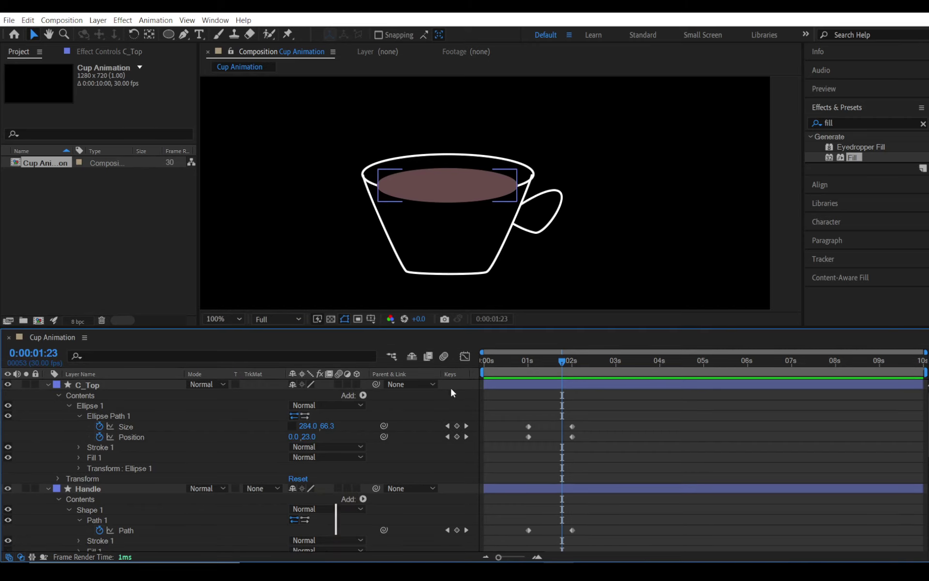
pyautogui.click(134, 387)
pyautogui.moveTo(140, 387); pyautogui.dragTo(144, 501)
pyautogui.scroll(-2, 134, 446)
pyautogui.moveTo(129, 417); pyautogui.dragTo(128, 514)
pyautogui.scroll(-3, 138, 440)
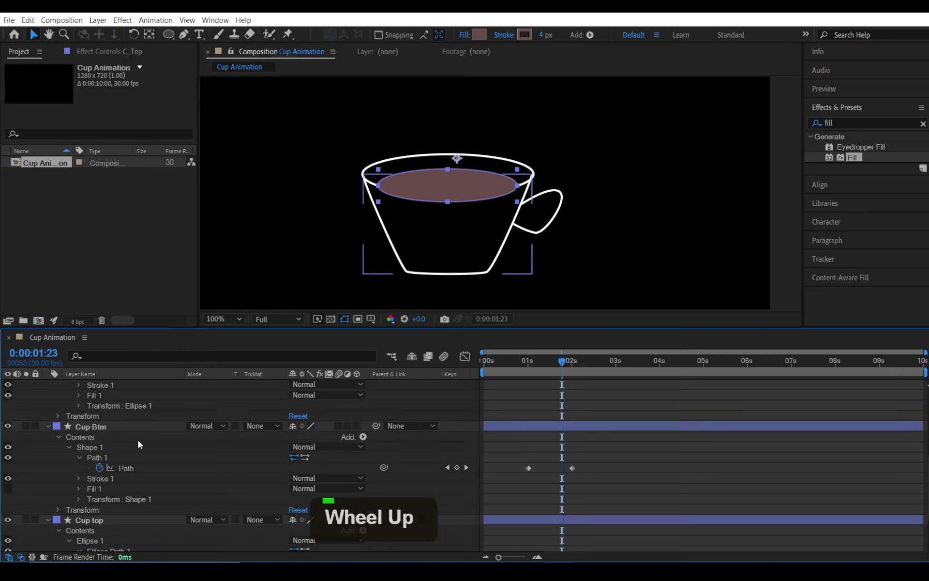
pyautogui.scroll(2, 137, 440)
pyautogui.moveTo(120, 385); pyautogui.dragTo(115, 532)
pyautogui.click(583, 388)
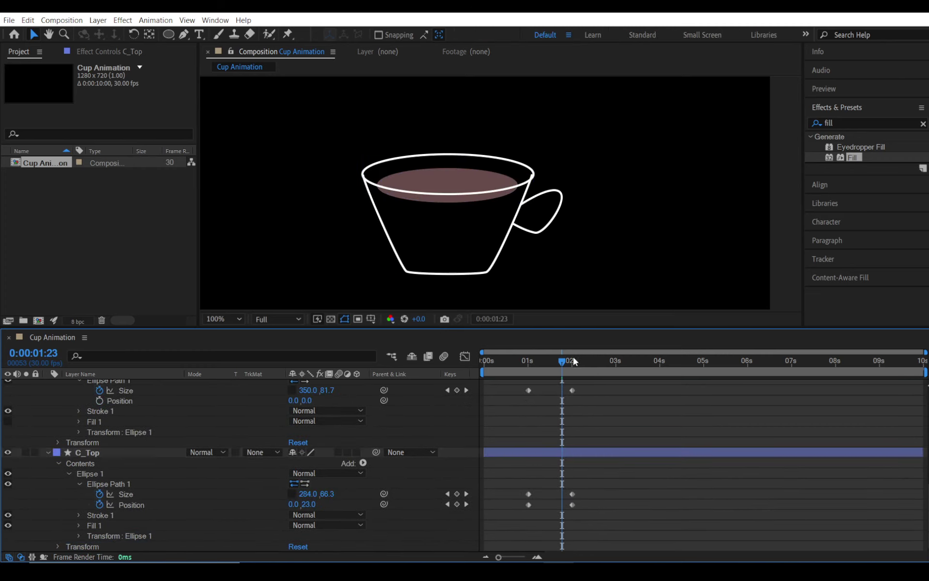
pyautogui.moveTo(525, 362); pyautogui.dragTo(565, 356)
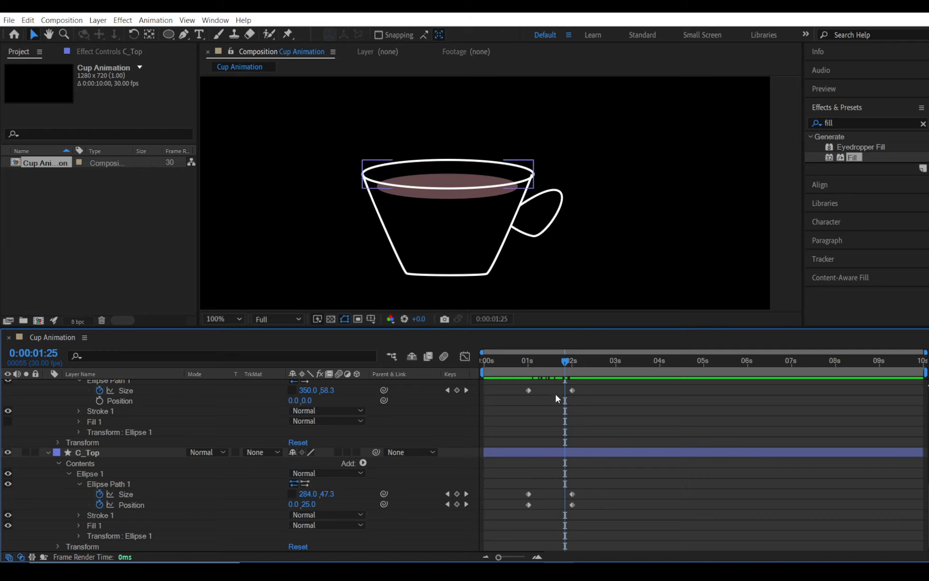
# - Draw a four-point coffee body inside the cup at 0:00:02:00 with the Pen tool, from the coffee line's one end to the other
pyautogui.moveTo(562, 360)
pyautogui.mouseDown()
pyautogui.moveTo(527, 364)
pyautogui.moveTo(570, 368)
pyautogui.mouseUp()
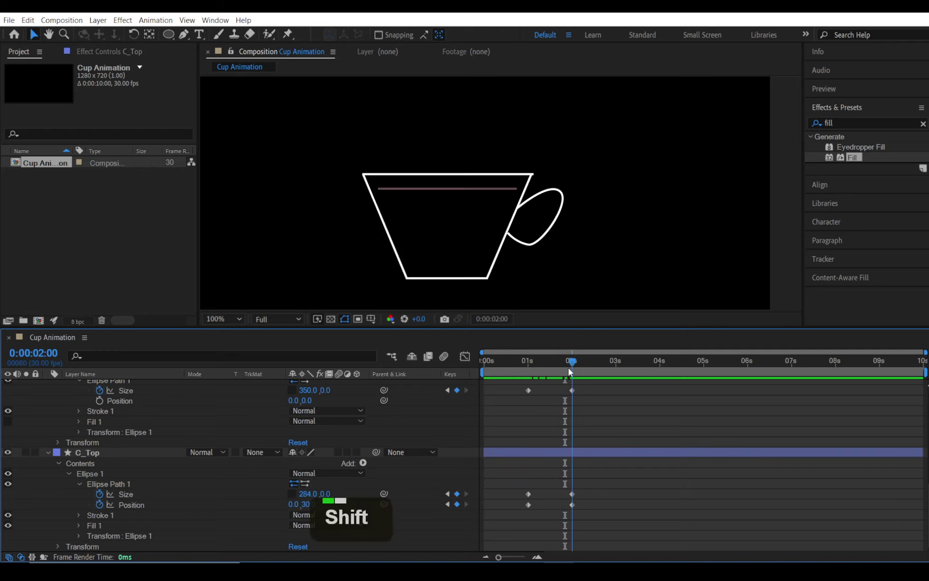
pyautogui.click(184, 34)
pyautogui.press('space')
pyautogui.moveTo(409, 262); pyautogui.dragTo(511, 204)
pyautogui.scroll(1, 395, 245)
pyautogui.press('space')
pyautogui.click(328, 114)
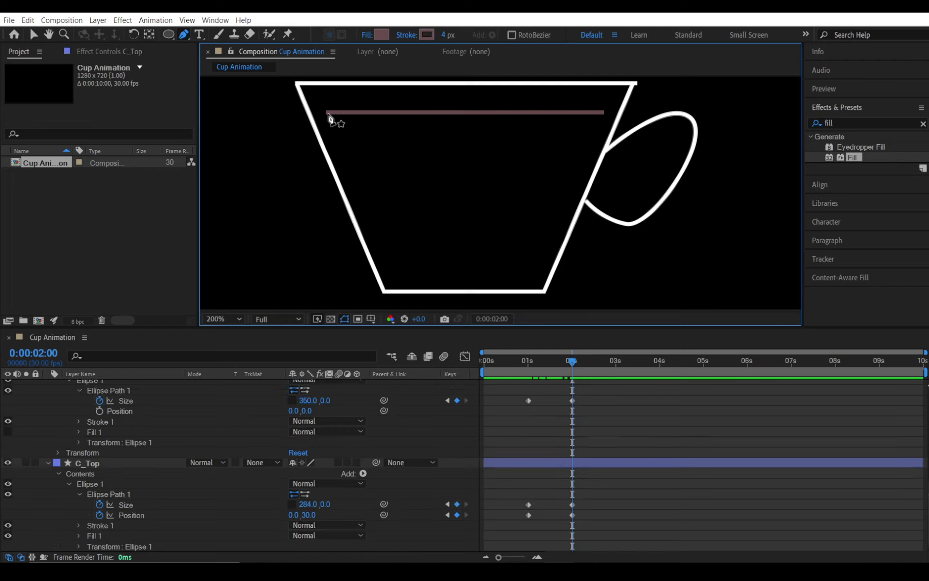
pyautogui.click(397, 274)
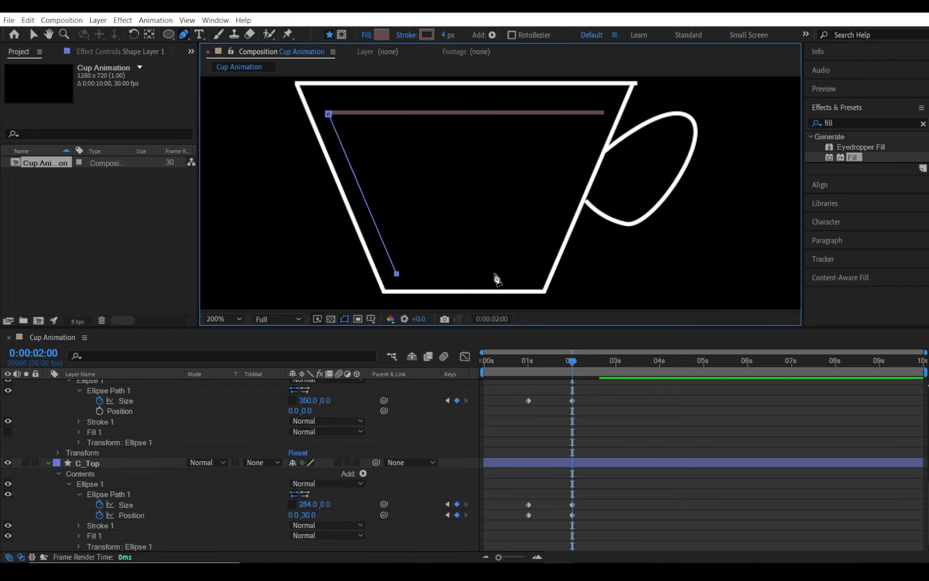
pyautogui.keyDown('shift'); pyautogui.click(534, 274); pyautogui.keyUp('shift')
pyautogui.click(602, 113)
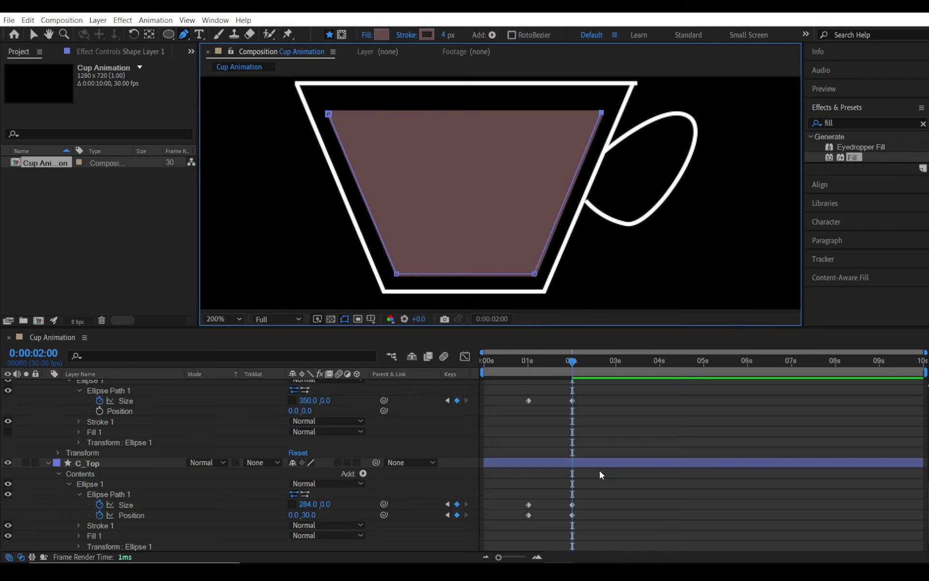
# - Rename the new coffee body shape layer as C_Btm
pyautogui.scroll(10, 446, 454)
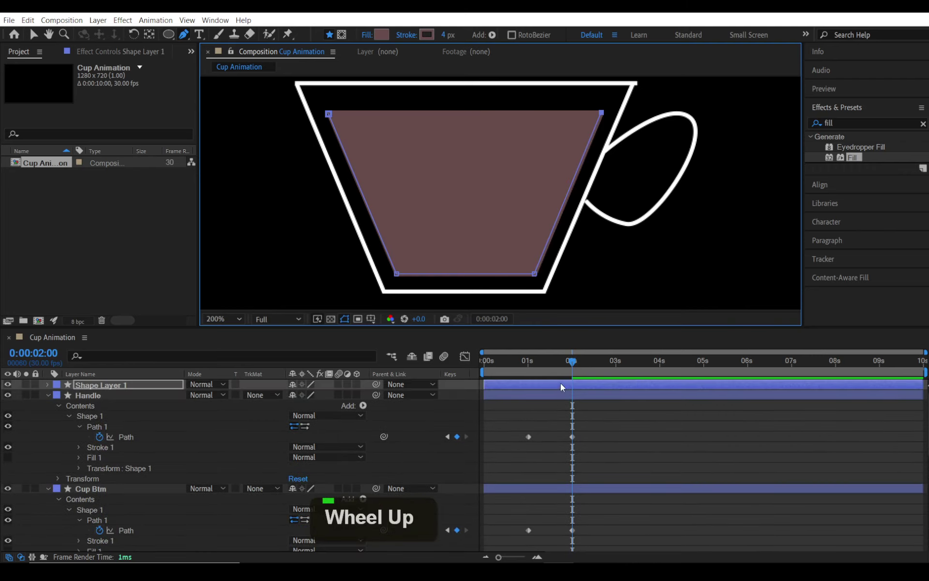
pyautogui.rightClick(103, 382)
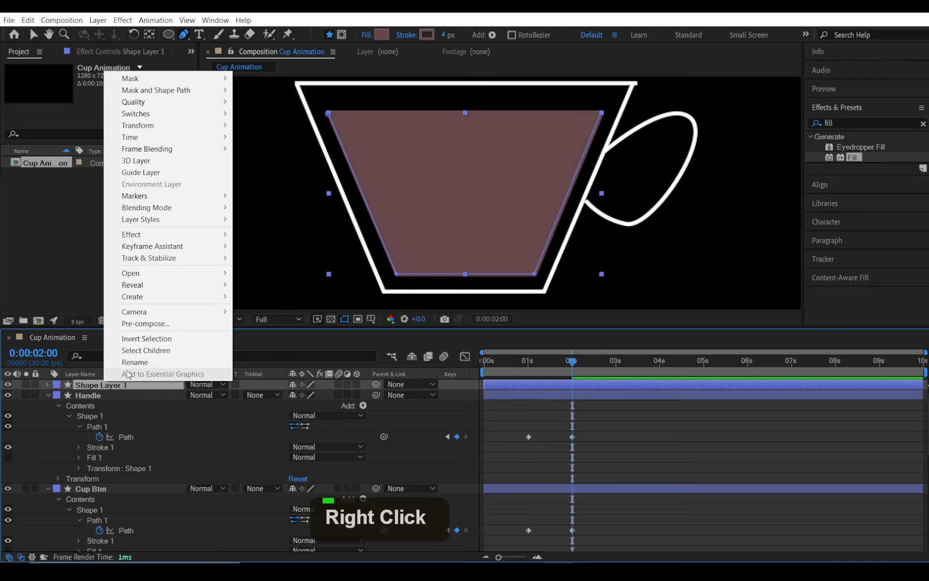
pyautogui.click(133, 365)
pyautogui.write('C')
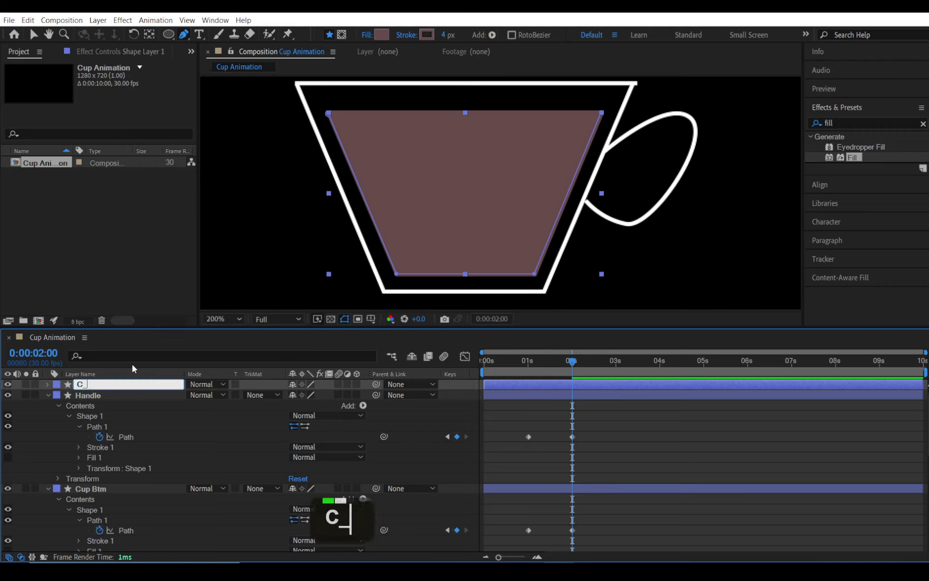
pyautogui.write('_Btm')
pyautogui.press('Return')
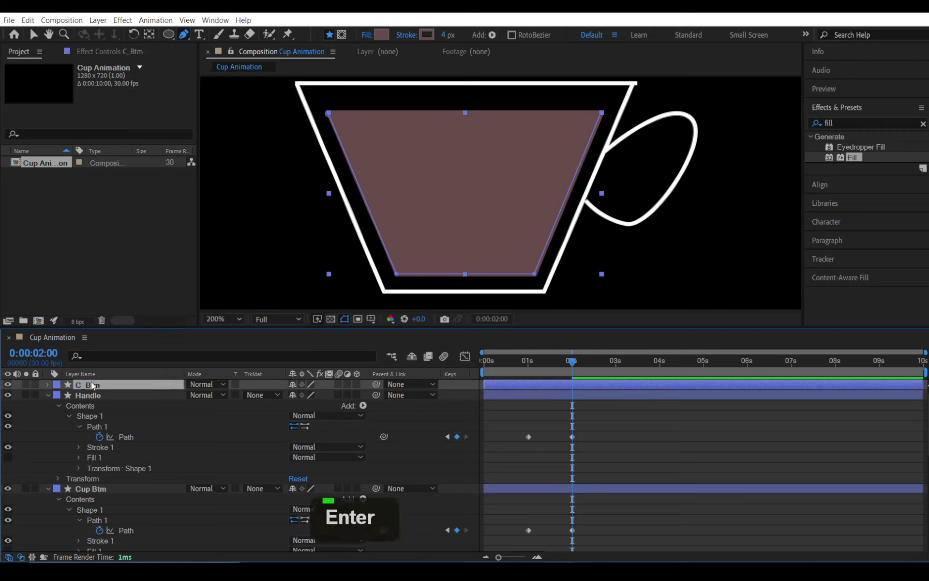
# - Expand Path 1 of C_Btm and add Path keyframes at 0:00:02:00 and 0:00:01:00
pyautogui.click(47, 385)
pyautogui.click(72, 398)
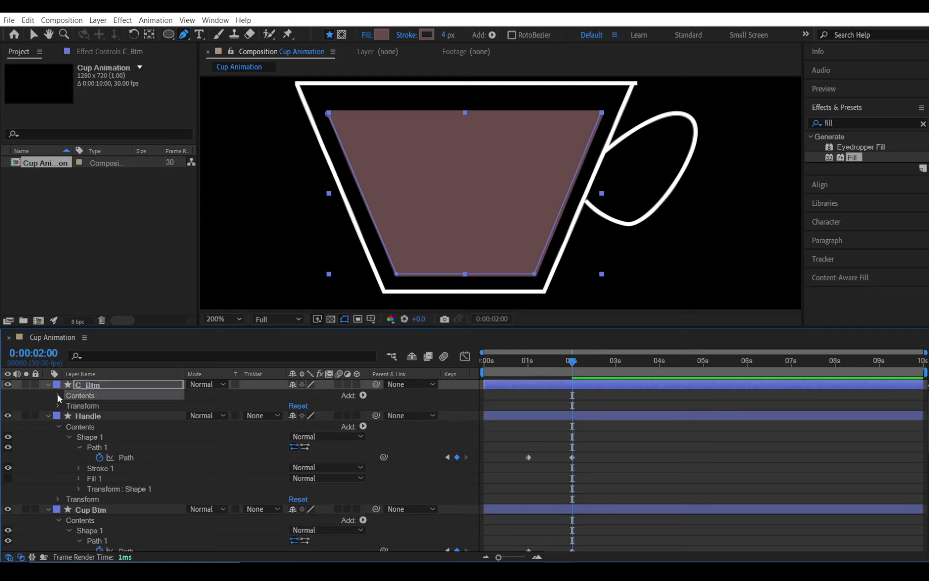
pyautogui.click(58, 395)
pyautogui.click(87, 405)
pyautogui.click(69, 405)
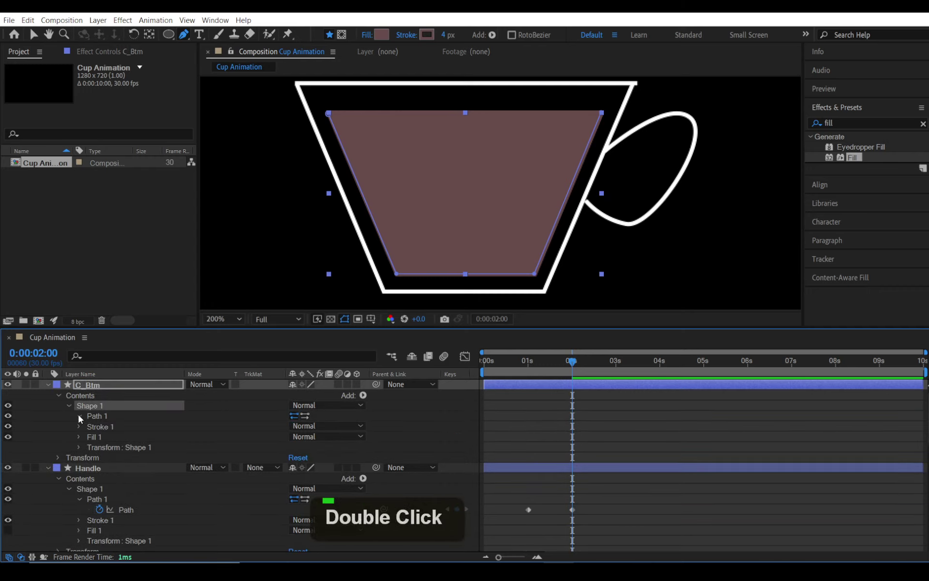
pyautogui.click(78, 415)
pyautogui.click(100, 426)
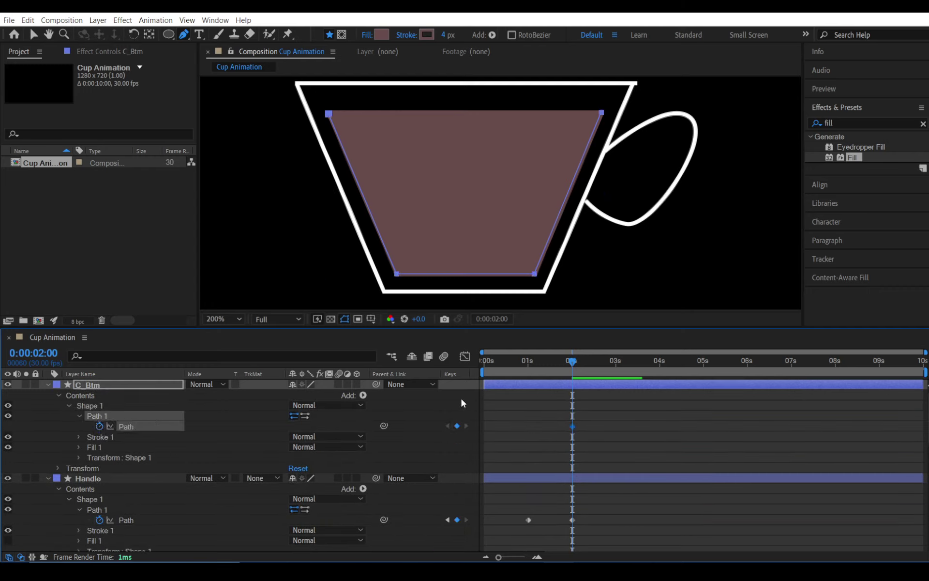
pyautogui.keyDown('shift'); pyautogui.click(535, 371); pyautogui.keyUp('shift')
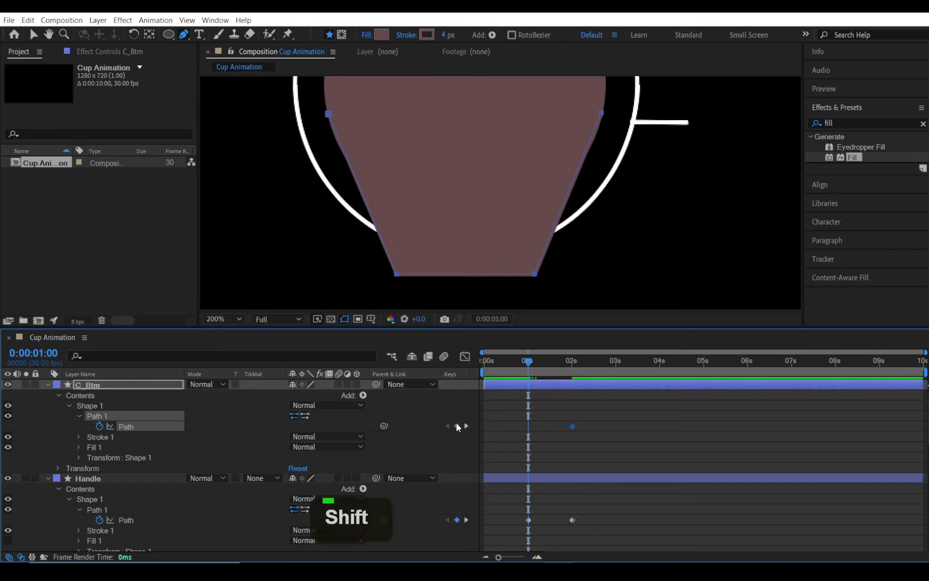
pyautogui.click(458, 426)
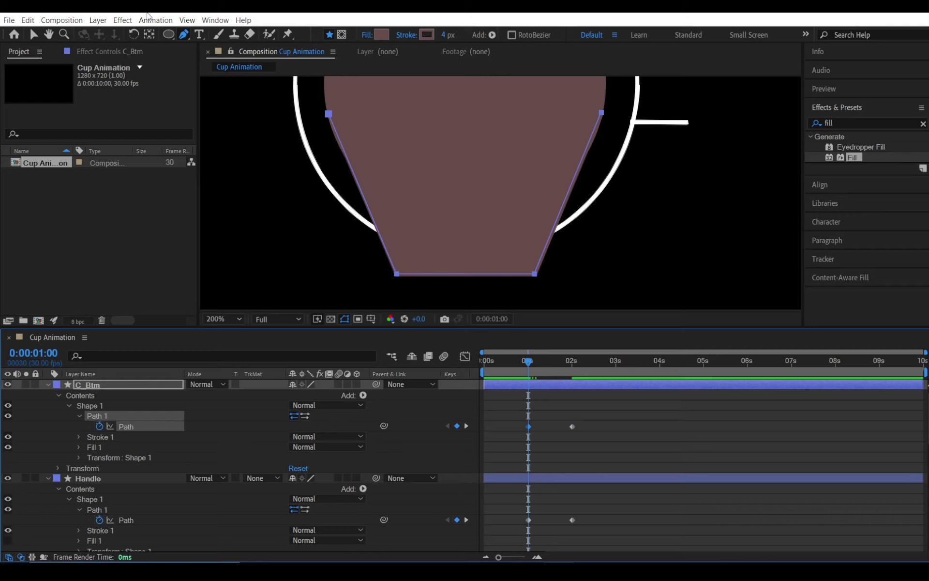
# - Move the two lower points of the C_Btm path up level with its upper points at 0:00:01:00, flattening it into a line
pyautogui.press('space')
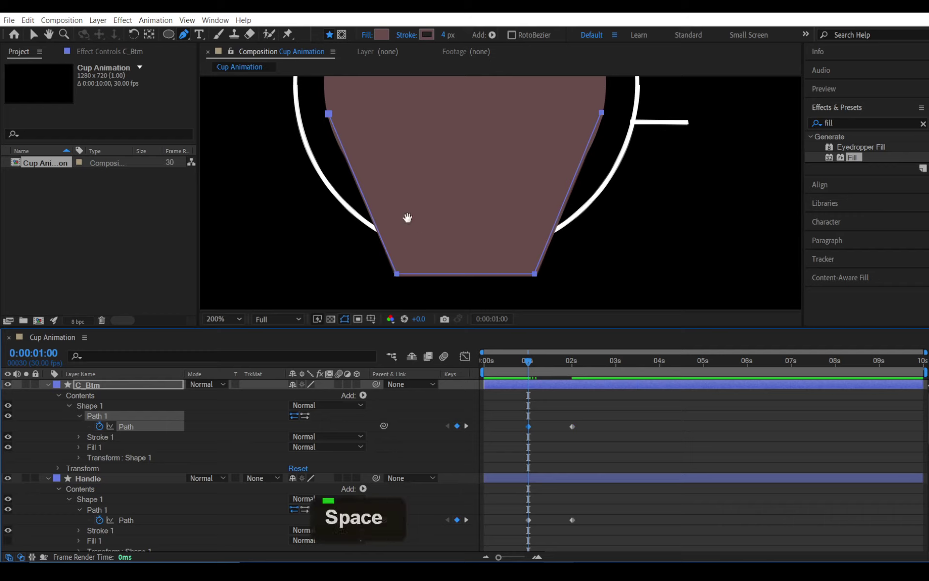
pyautogui.moveTo(407, 217); pyautogui.dragTo(403, 232)
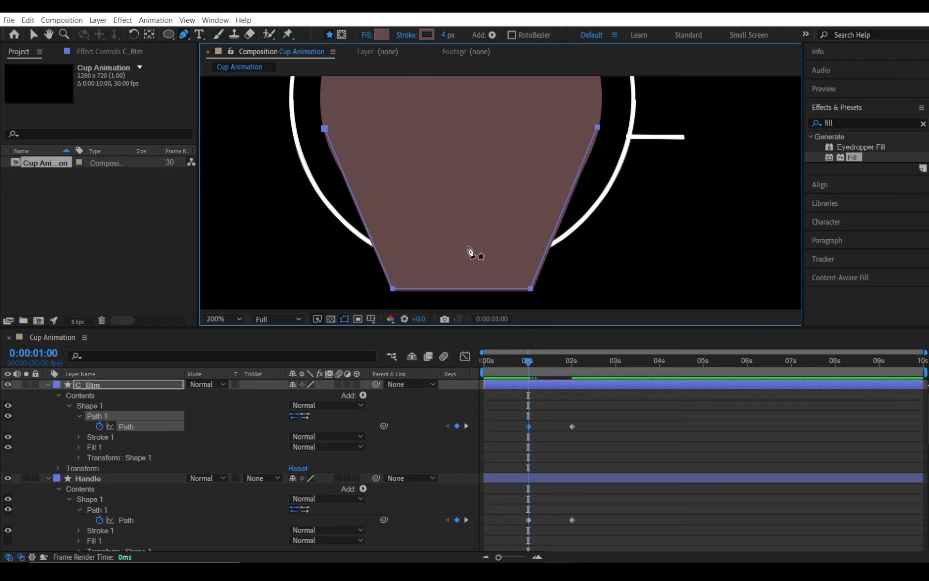
pyautogui.press('space')
pyautogui.moveTo(460, 256); pyautogui.dragTo(425, 208)
pyautogui.press('space')
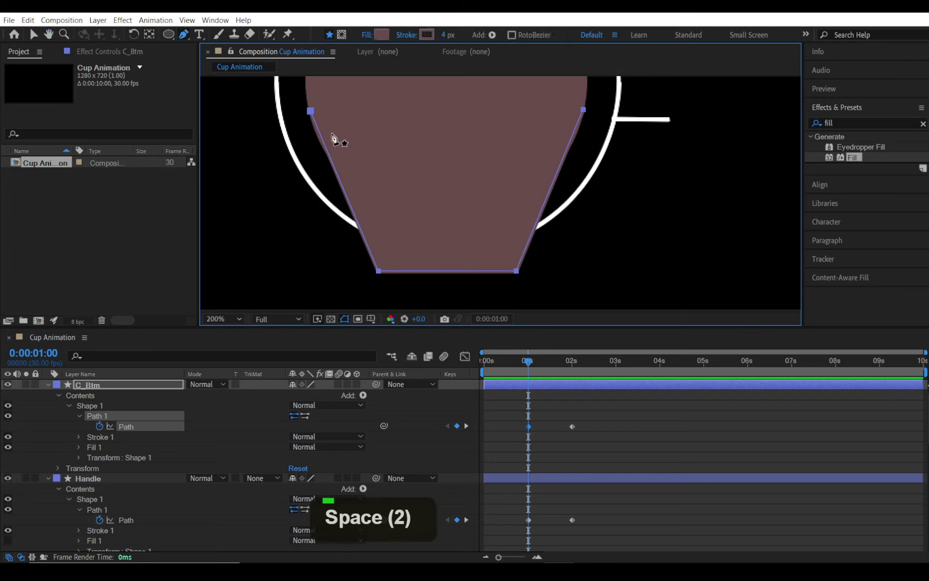
pyautogui.click(33, 35)
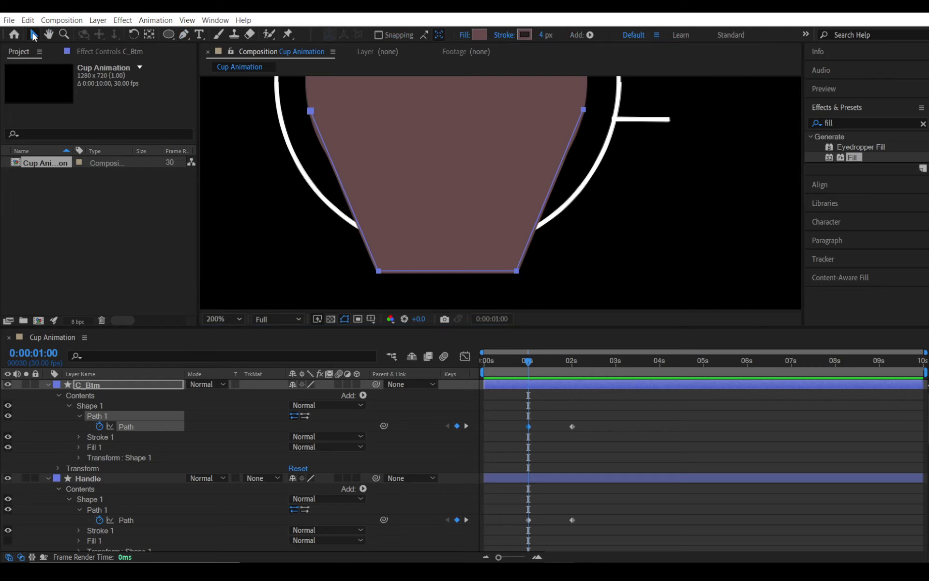
pyautogui.moveTo(344, 259); pyautogui.dragTo(581, 255)
pyautogui.press('space')
pyautogui.moveTo(517, 275); pyautogui.dragTo(522, 140)
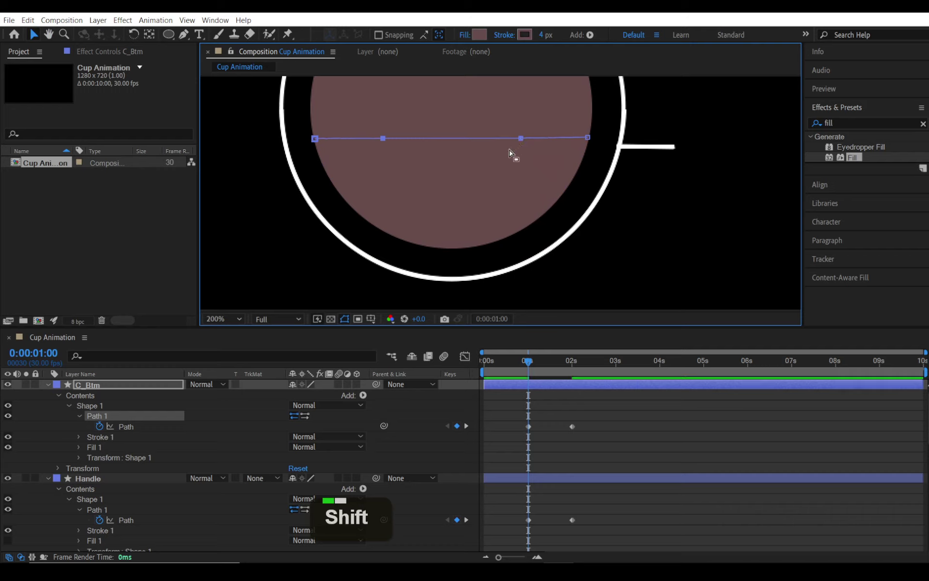
pyautogui.scroll(-1, 525, 165)
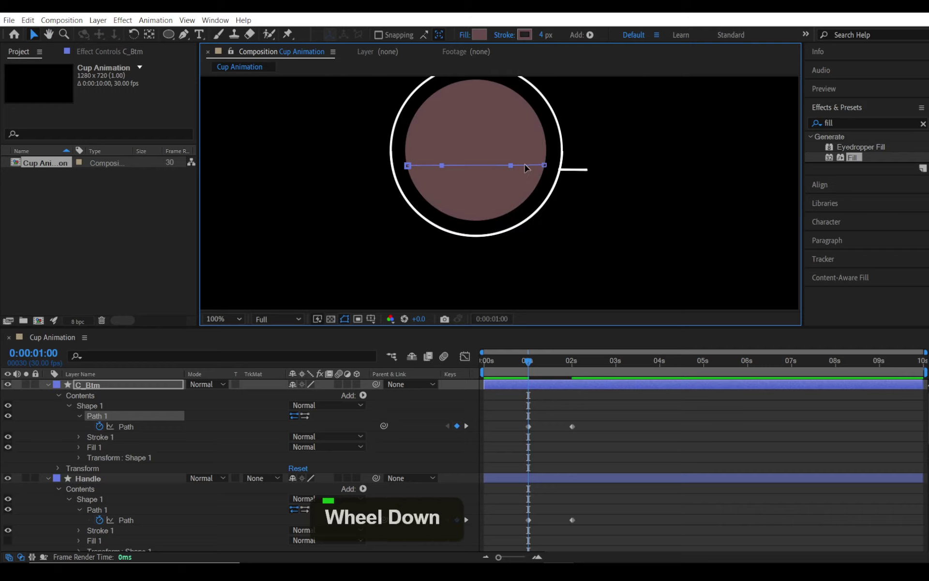
# - Scrub the morph to check the coffee body, and move the C_Btm layer below C_Top
pyautogui.click(617, 461)
pyautogui.moveTo(532, 364)
pyautogui.mouseDown()
pyautogui.moveTo(574, 365)
pyautogui.moveTo(544, 364)
pyautogui.mouseUp()
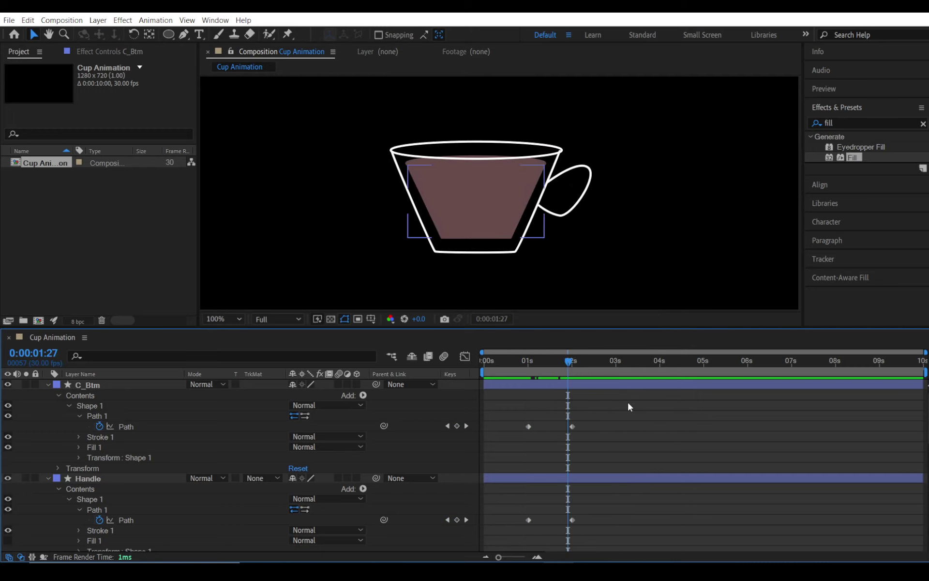
pyautogui.moveTo(112, 387); pyautogui.dragTo(120, 541)
# - Scrub through to 0:00:03:02, end the work area there and preview the animation
pyautogui.click(550, 367)
pyautogui.moveTo(550, 367); pyautogui.dragTo(619, 362)
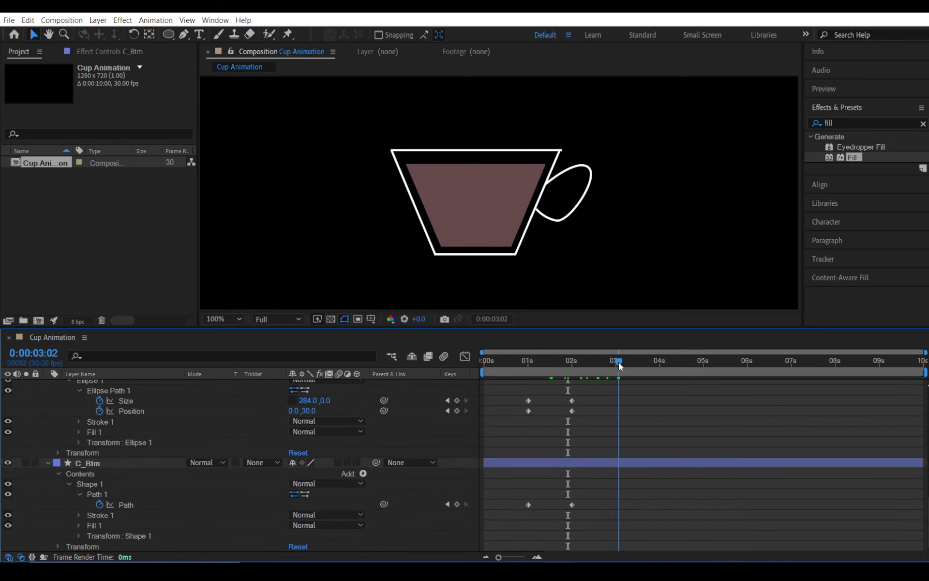
pyautogui.press('n')
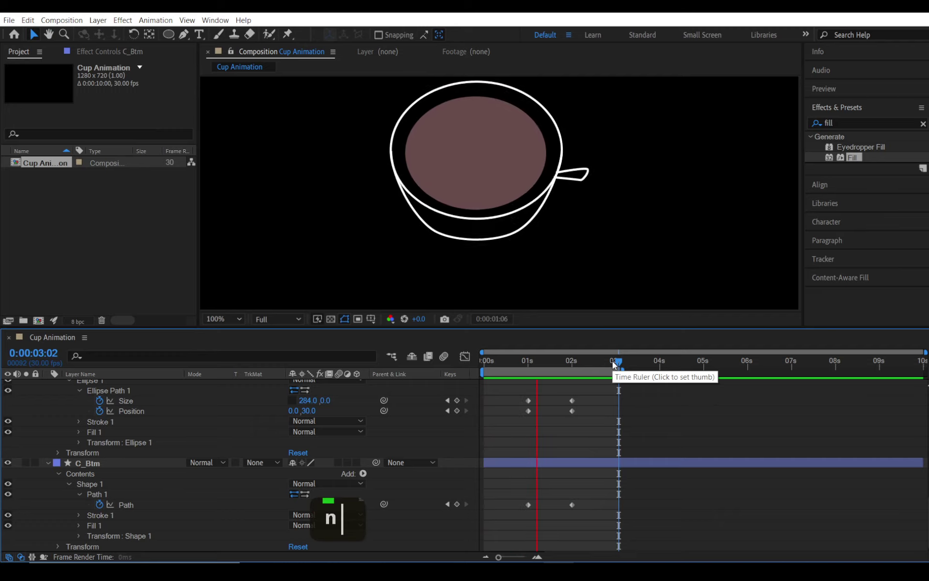
# - Preview the animation and scrub to 0:00:02:05 to inspect the cup's side view
pyautogui.press('space')
pyautogui.press('space')
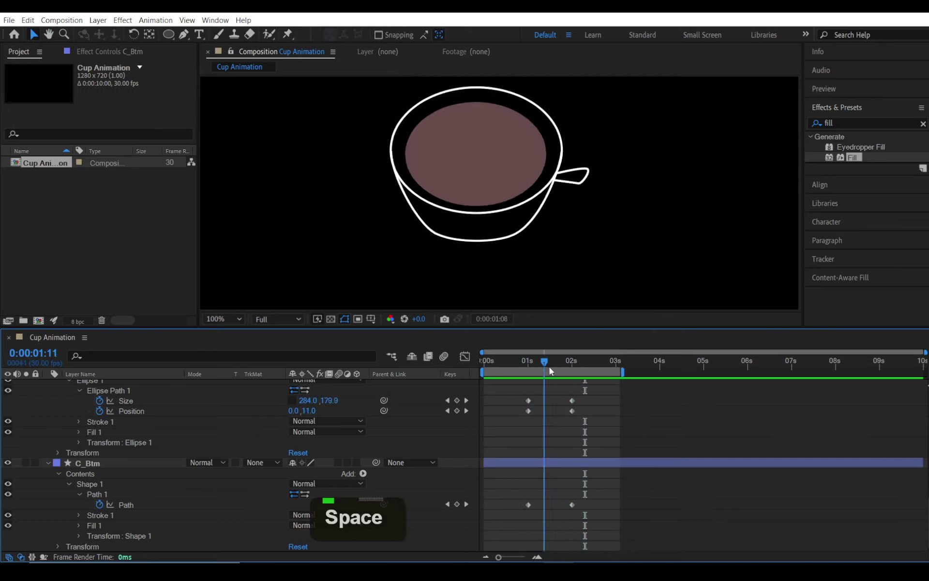
pyautogui.moveTo(520, 365); pyautogui.dragTo(579, 364)
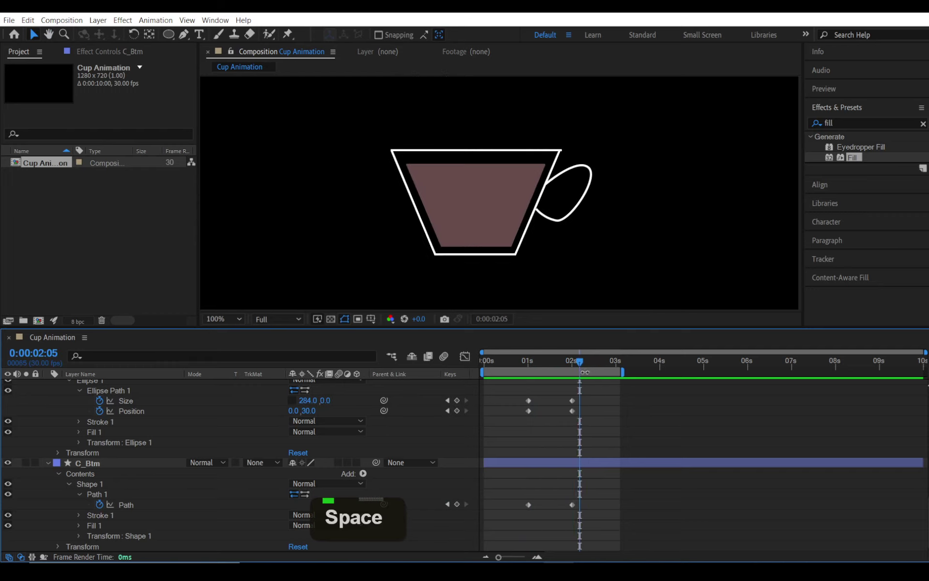
# - At 0:00:02:00, stretch the Cup Btm layer's upper right corner slightly outward to meet the end of the Cup top line
pyautogui.click(523, 251)
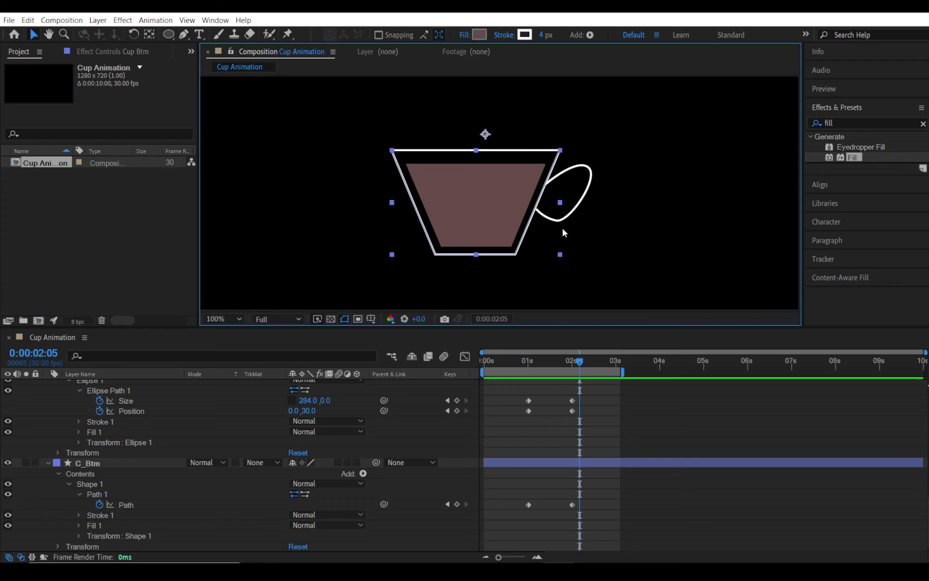
pyautogui.scroll(1, 563, 230)
pyautogui.scroll(5, 577, 430)
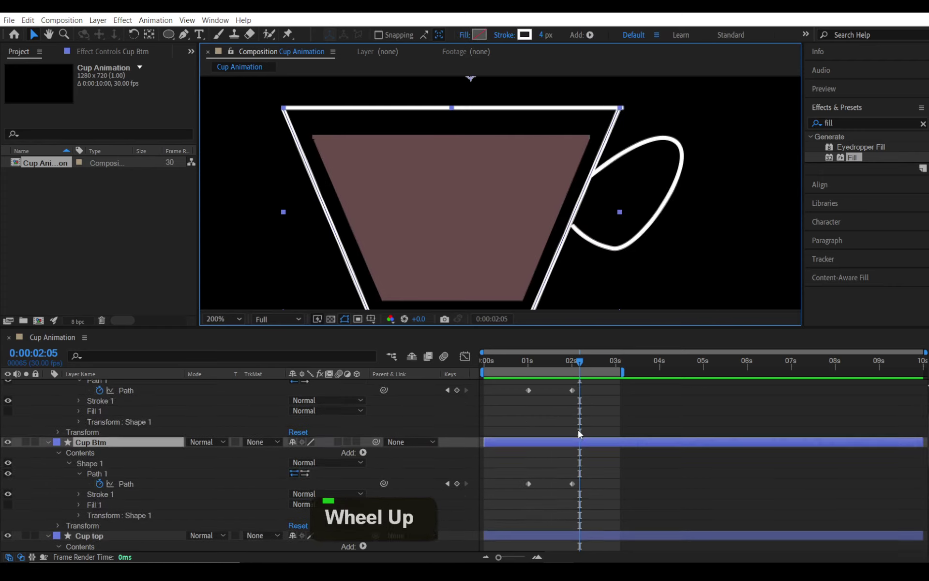
pyautogui.moveTo(581, 362); pyautogui.dragTo(572, 362)
pyautogui.press('space')
pyautogui.moveTo(627, 143); pyautogui.dragTo(569, 185)
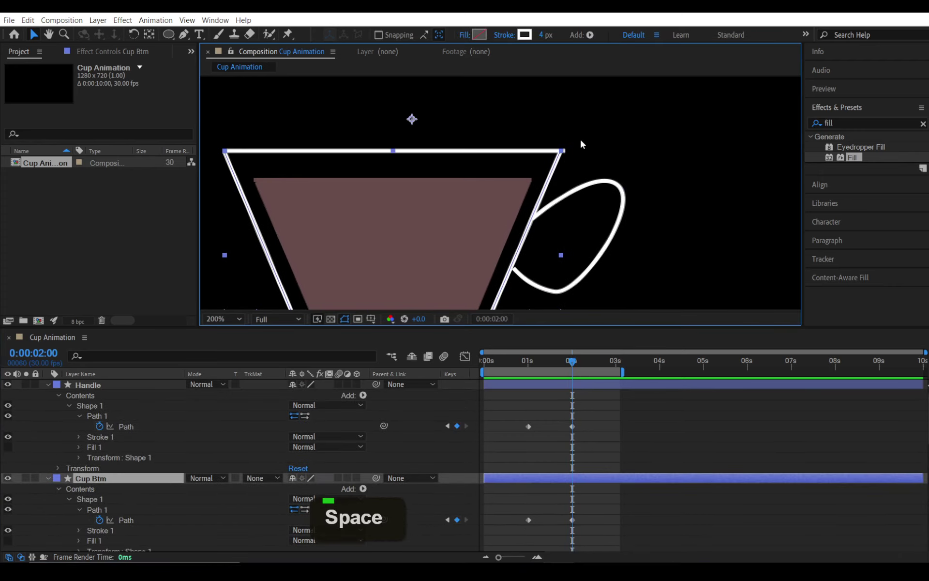
pyautogui.scroll(1, 581, 144)
pyautogui.press('space')
pyautogui.moveTo(620, 125); pyautogui.dragTo(593, 160)
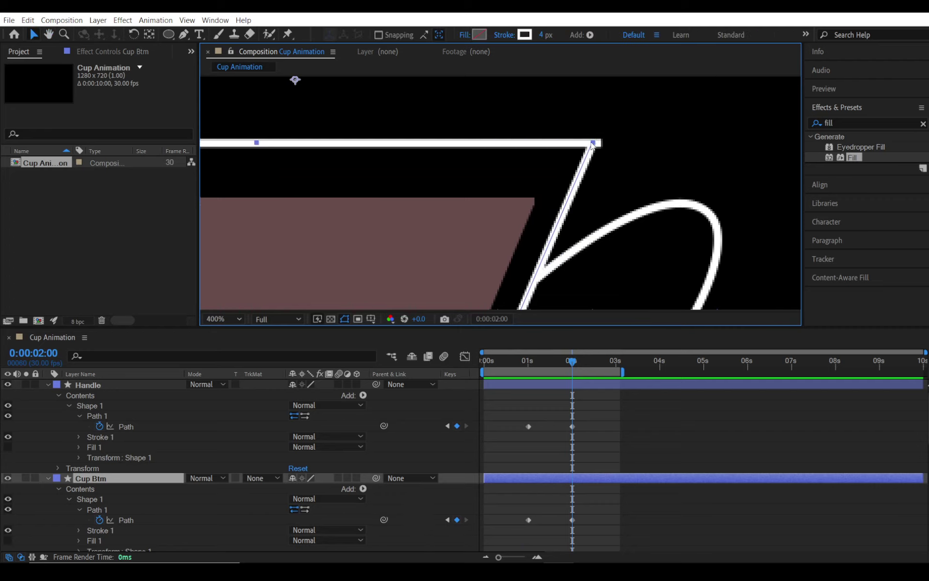
pyautogui.click(626, 138)
pyautogui.doubleClick(599, 145)
pyautogui.click(583, 160)
pyautogui.doubleClick(595, 144)
pyautogui.moveTo(595, 143); pyautogui.dragTo(598, 143)
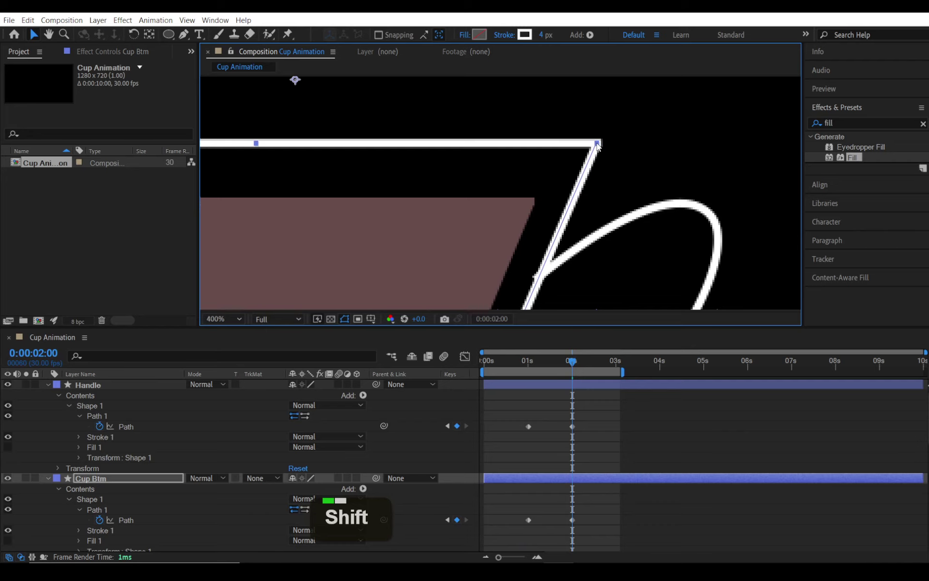
# - At 0:00:01:00, pull the right side of the Cup Btm layer inward to line up with the Cup top circle
pyautogui.scroll(-1, 641, 171)
pyautogui.press('space')
pyautogui.moveTo(526, 203); pyautogui.dragTo(624, 156)
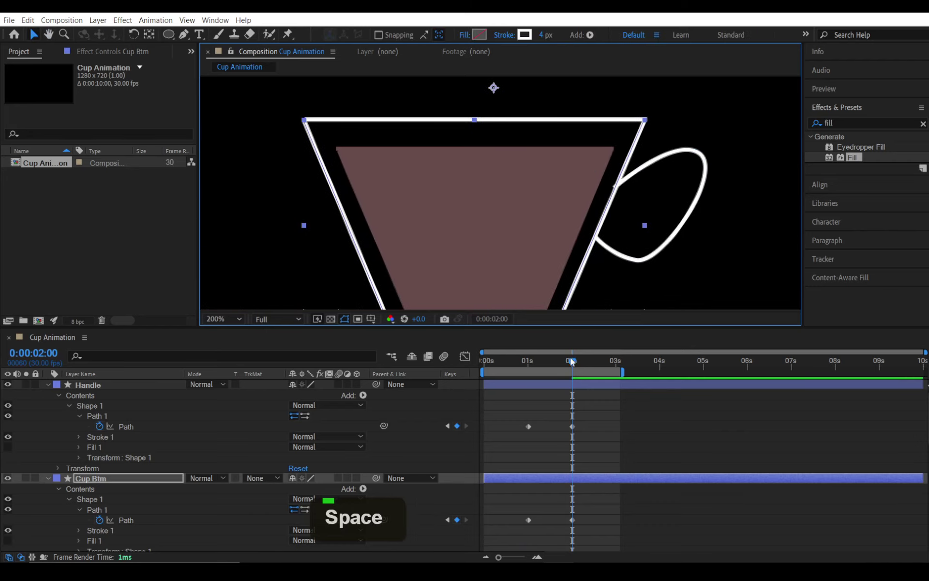
pyautogui.moveTo(573, 361); pyautogui.dragTo(527, 365)
pyautogui.scroll(1, 656, 128)
pyautogui.press('space')
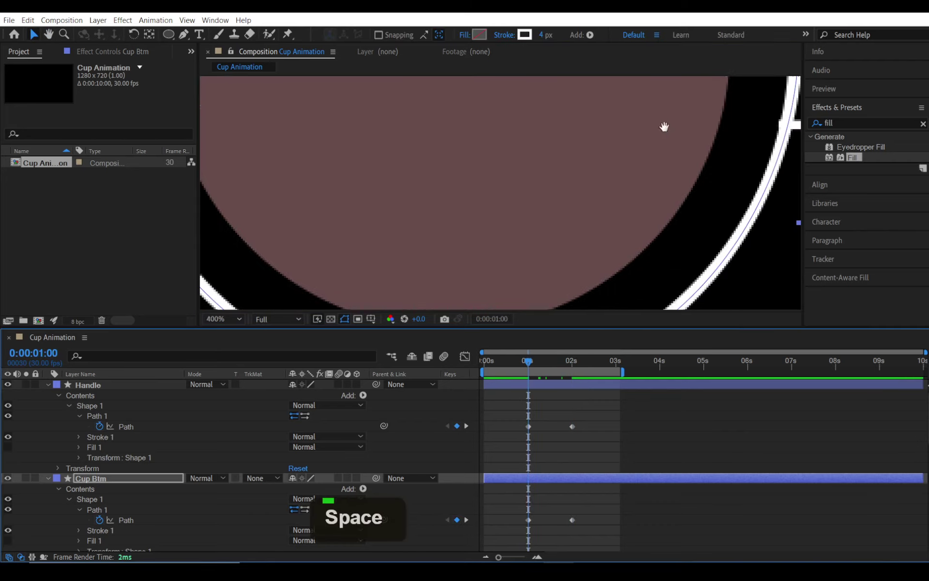
pyautogui.moveTo(664, 127); pyautogui.dragTo(433, 239)
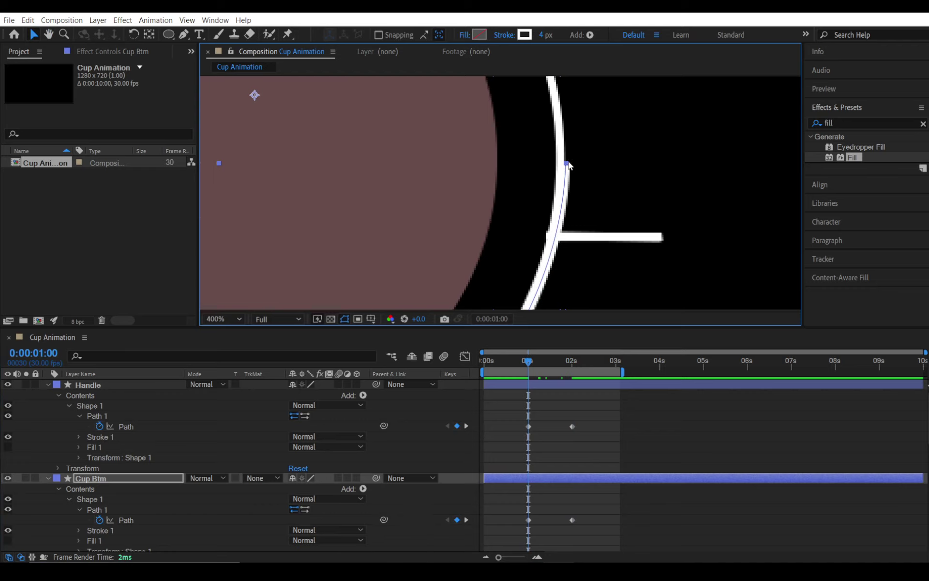
pyautogui.moveTo(571, 165)
pyautogui.mouseDown()
pyautogui.moveTo(552, 166)
pyautogui.moveTo(562, 164)
pyautogui.mouseUp()
pyautogui.scroll(-2, 563, 167)
pyautogui.moveTo(541, 200); pyautogui.dragTo(556, 193)
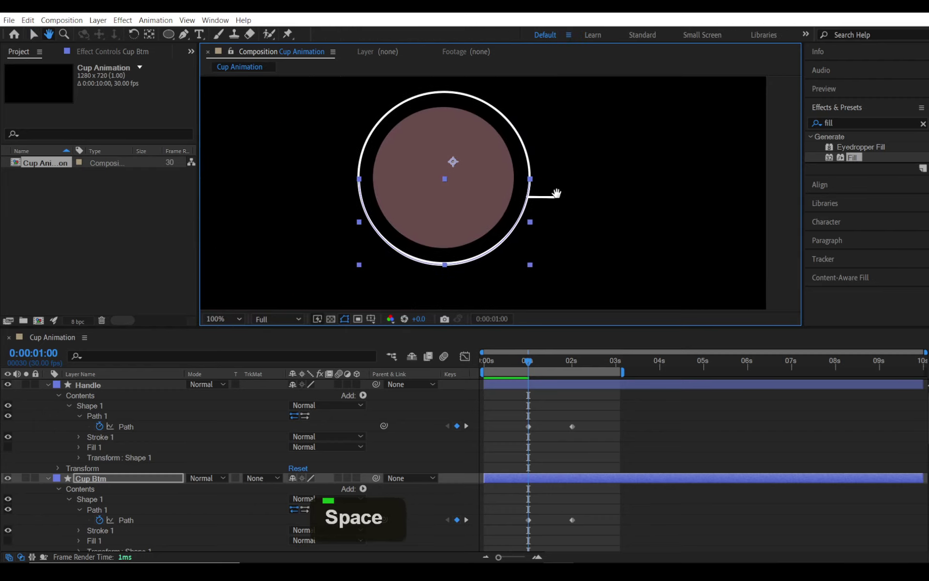
# - Deselect the layers and preview the corrected cup morph from the start
pyautogui.click(596, 417)
pyautogui.press('space')
pyautogui.press('space')
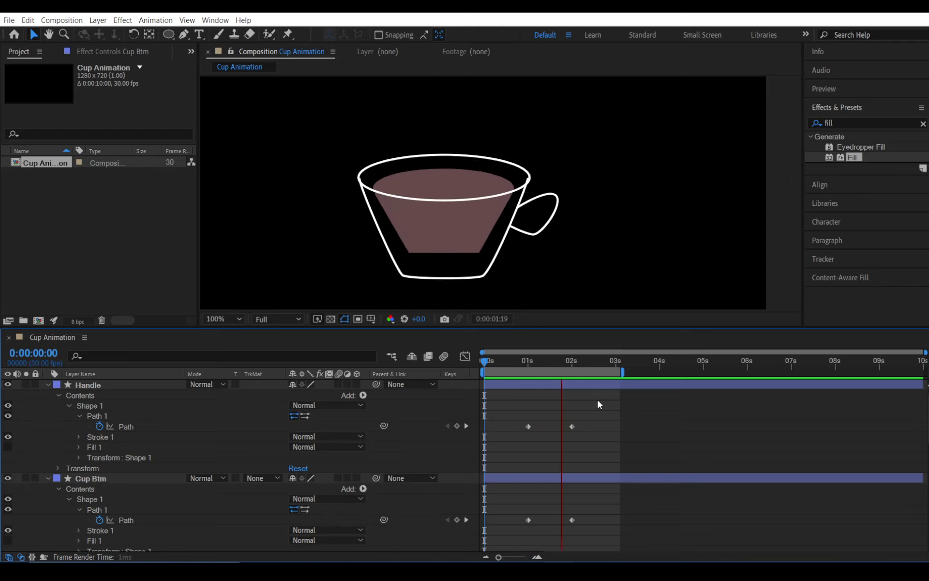
pyautogui.press('space')
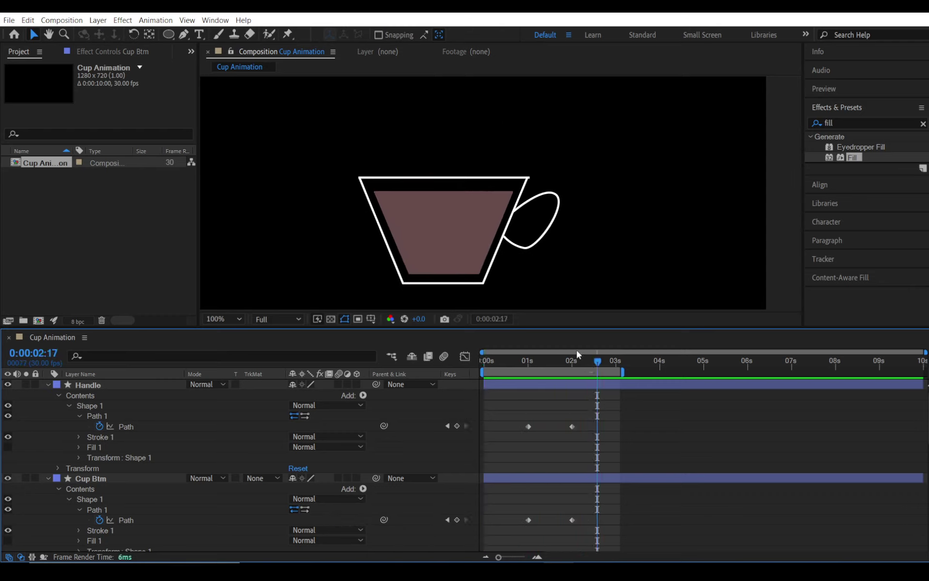
# - Fit the whole composition in the viewer at 0:00:02:00 and play the animation again
pyautogui.keyDown('shift'); pyautogui.click(567, 361); pyautogui.keyUp('shift')
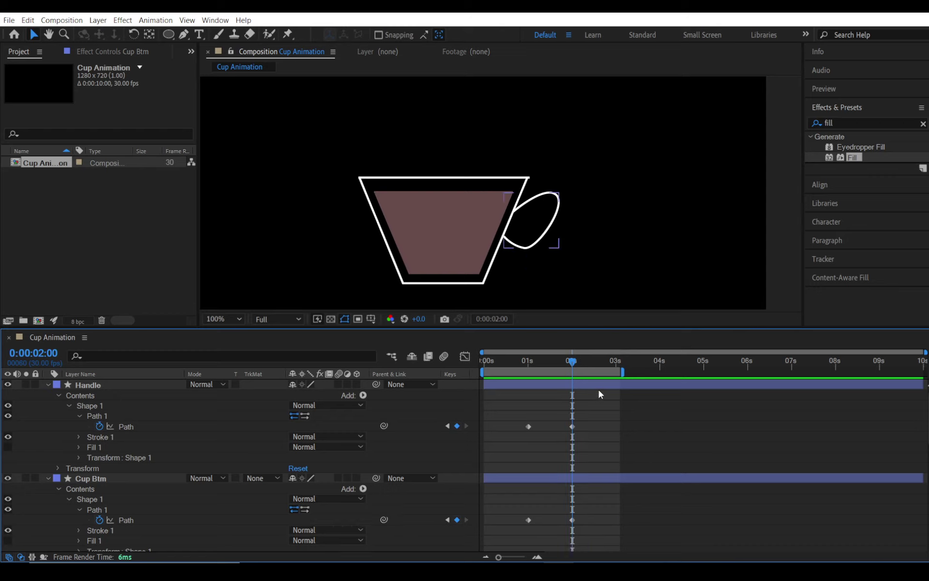
pyautogui.moveTo(522, 253); pyautogui.dragTo(545, 211)
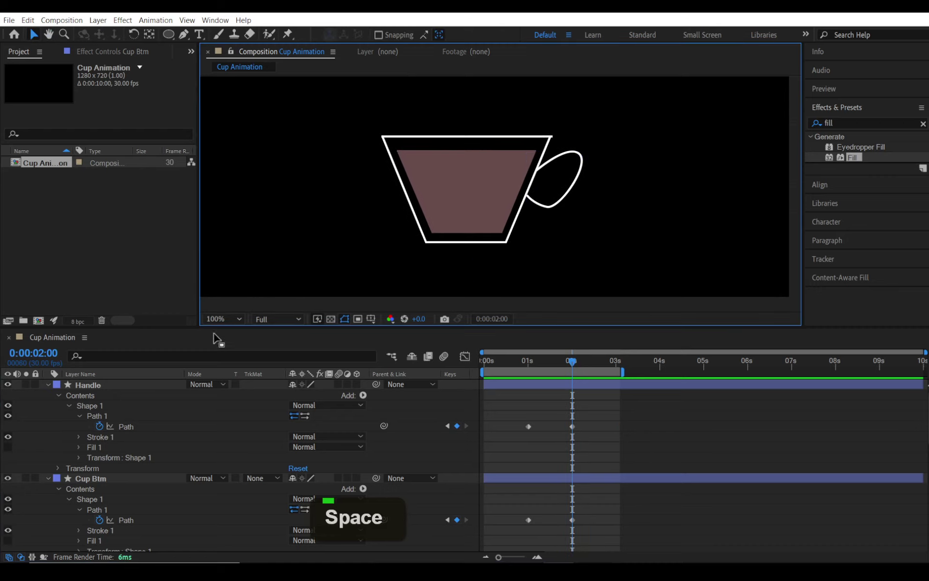
pyautogui.doubleClick(221, 318)
pyautogui.click(238, 332)
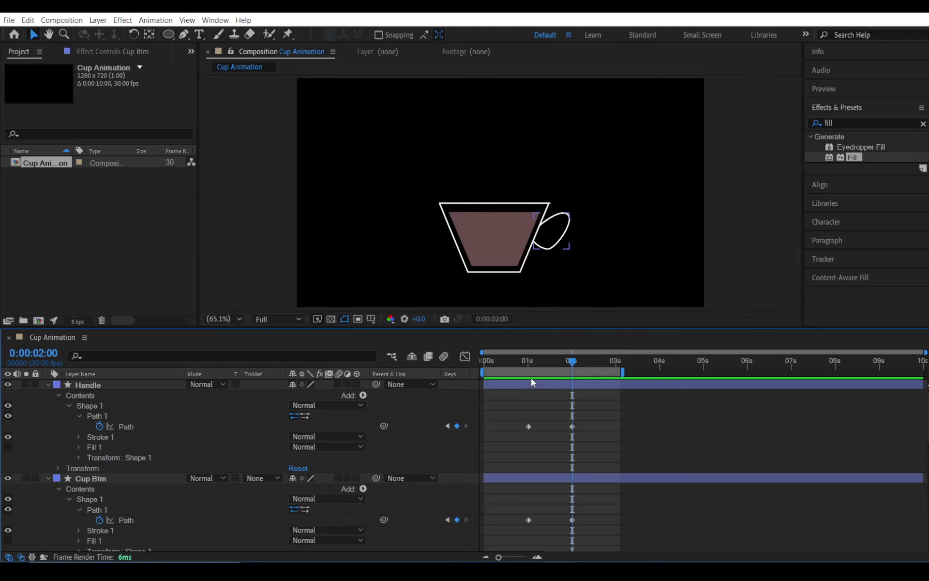
pyautogui.press('space')
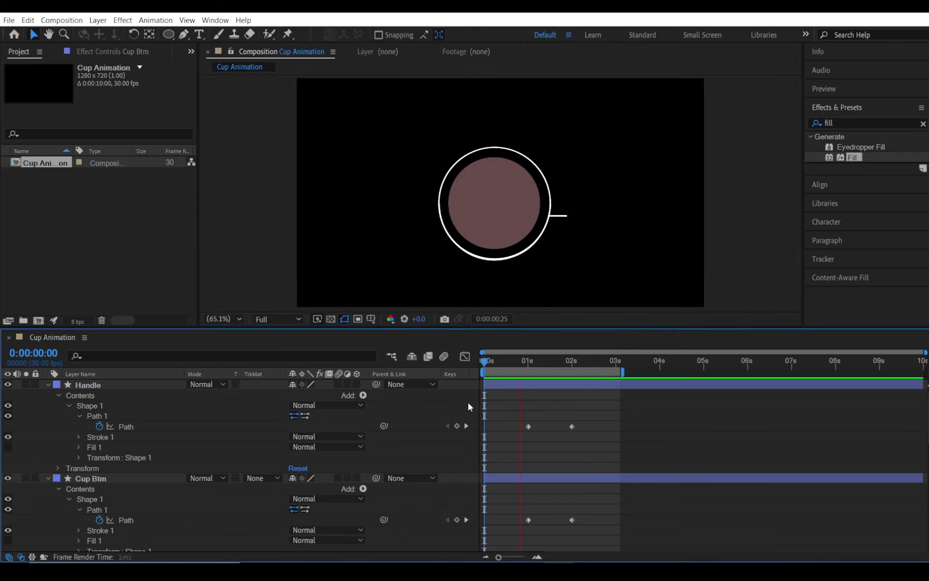
pyautogui.press('space')
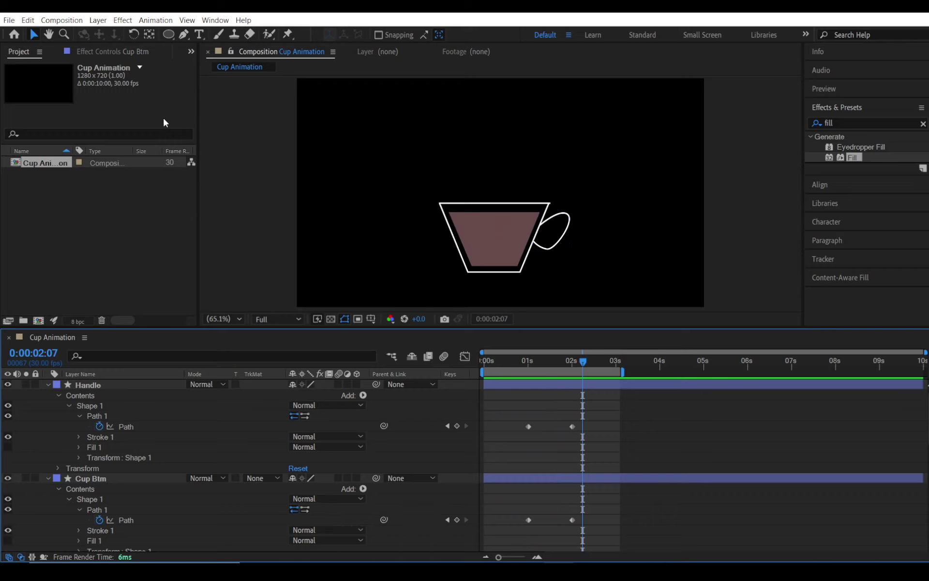
# - Create a 1280 x 720 light gray solid and place it beneath C_Btm as the lowest layer
pyautogui.doubleClick(98, 21)
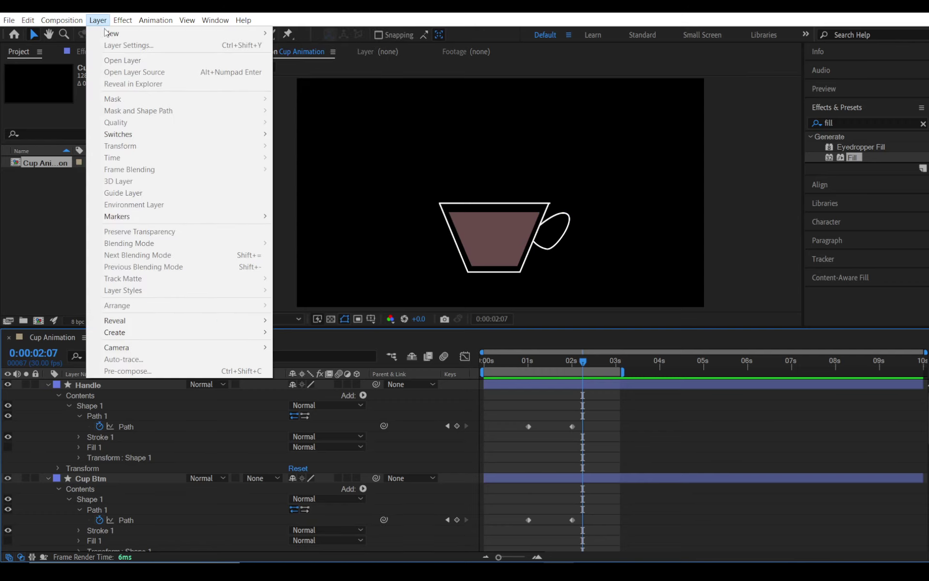
pyautogui.moveTo(242, 33)
pyautogui.click(336, 45)
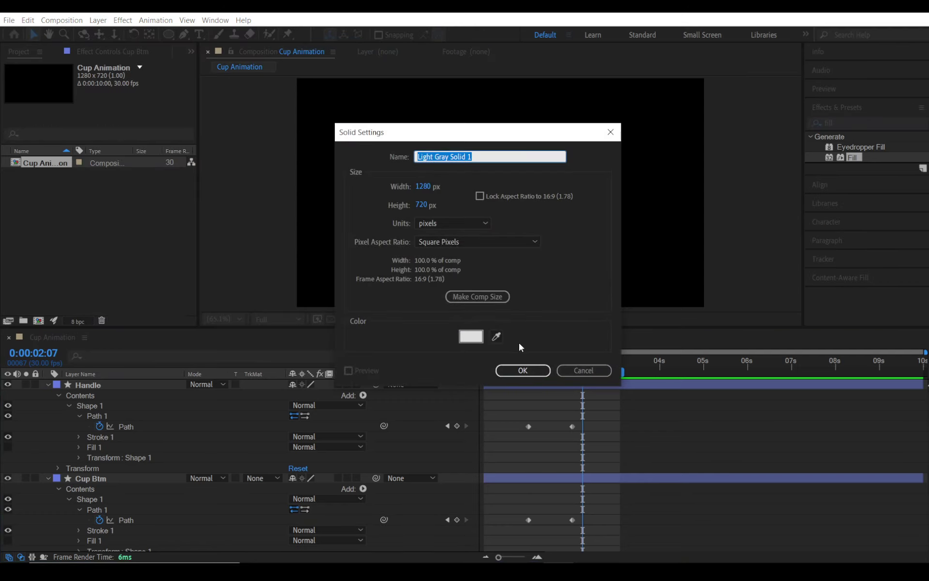
pyautogui.click(507, 370)
pyautogui.moveTo(131, 388); pyautogui.dragTo(138, 544)
pyautogui.scroll(-2, 207, 485)
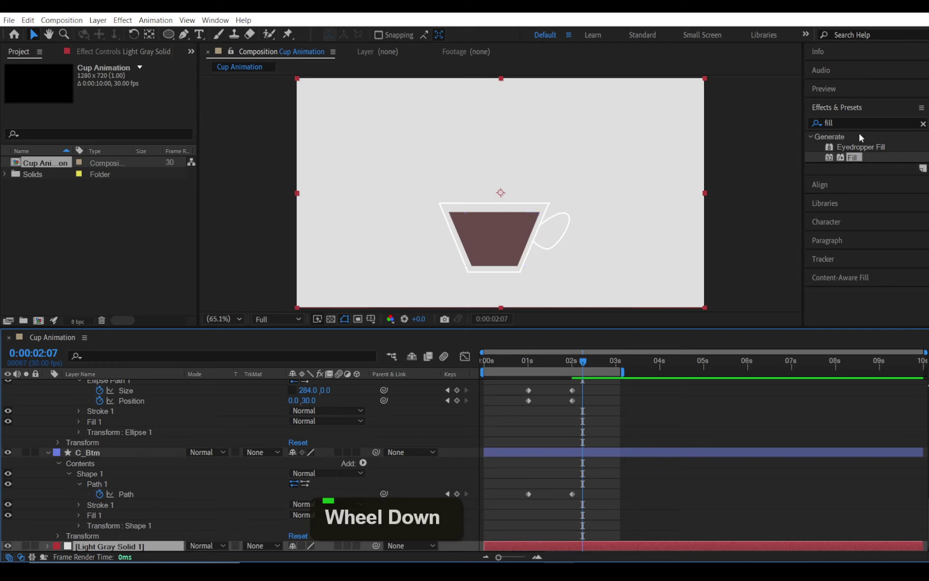
# - Apply the Fill effect to the light gray solid and set its color to a very dark brown
pyautogui.doubleClick(855, 158)
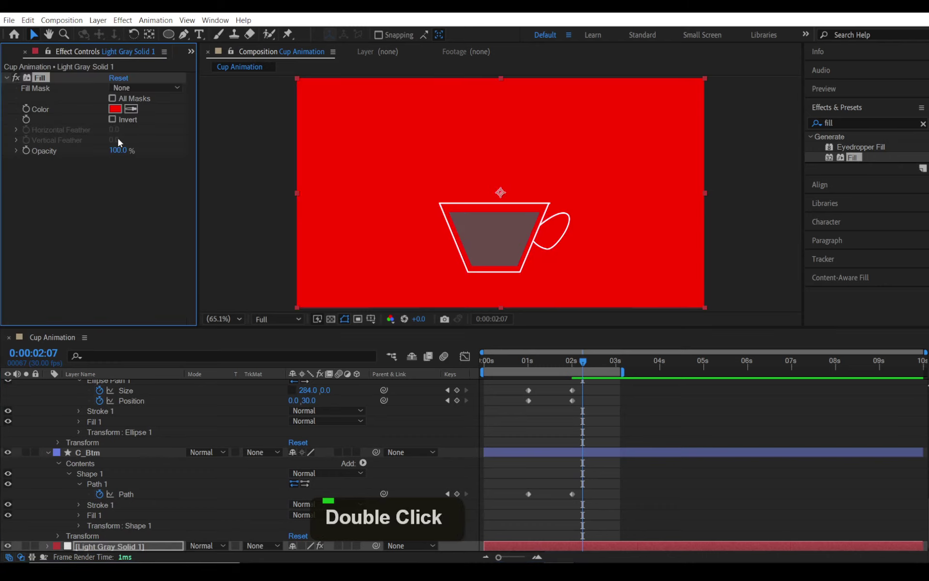
pyautogui.click(115, 111)
pyautogui.moveTo(70, 309)
pyautogui.mouseDown()
pyautogui.moveTo(53, 306)
pyautogui.moveTo(67, 326)
pyautogui.moveTo(49, 328)
pyautogui.mouseUp()
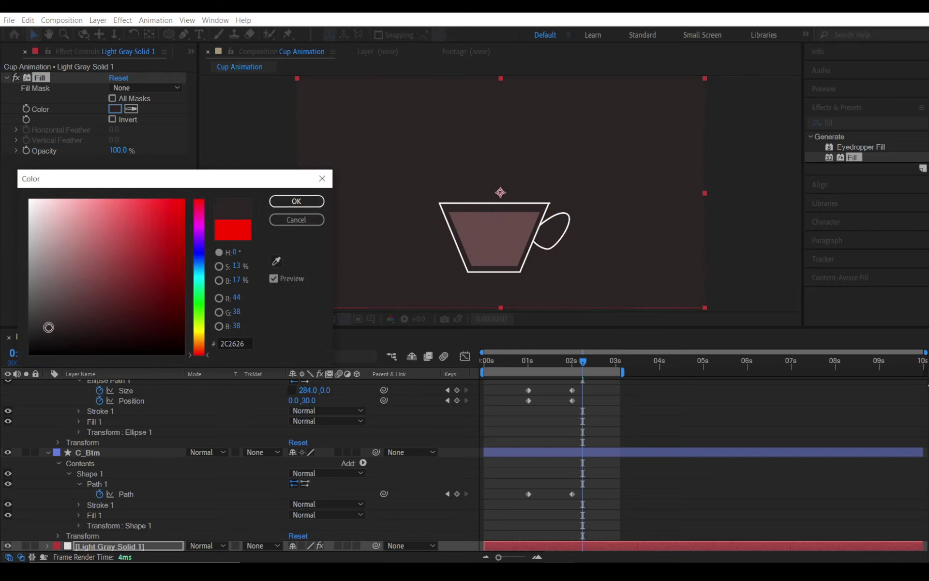
pyautogui.click(294, 202)
# - Go to 0:00:01:00 and reveal the solid layer's Scale property
pyautogui.moveTo(550, 363); pyautogui.dragTo(528, 364)
pyautogui.scroll(-1, 174, 491)
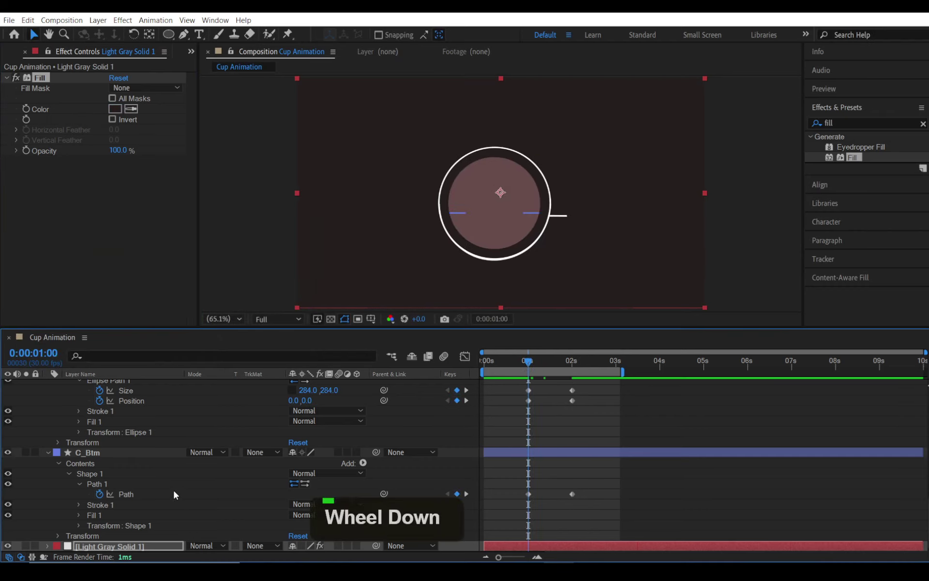
pyautogui.press('s')
pyautogui.scroll(-1, 174, 491)
pyautogui.press('s')
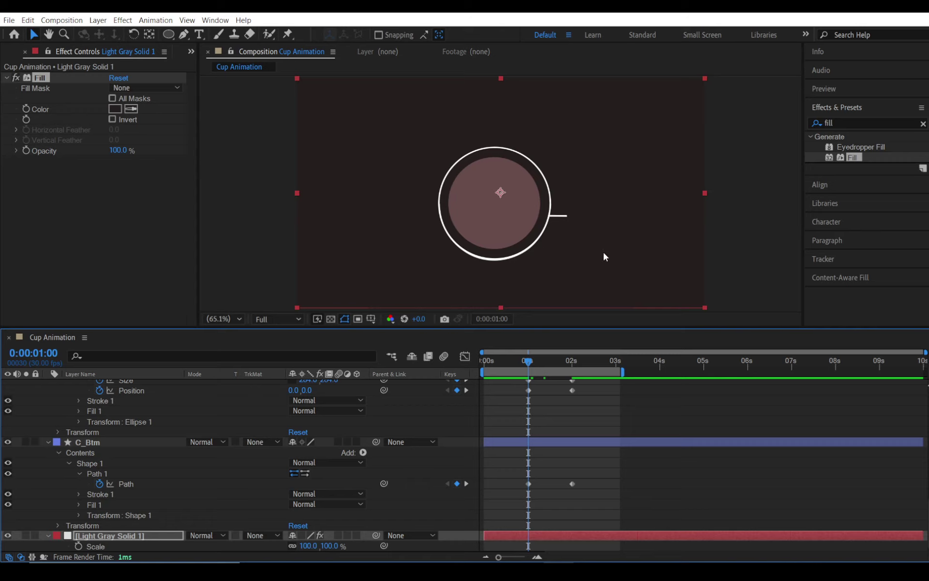
# - Rename the solid layer as Table and add a Scale keyframe at 0:00:01:00
pyautogui.rightClick(128, 537)
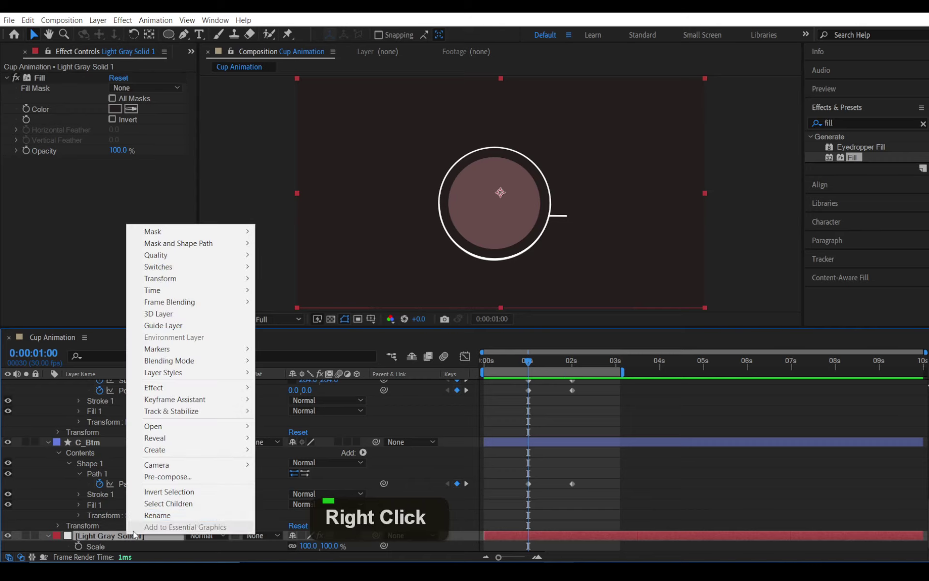
pyautogui.click(184, 514)
pyautogui.write('Table')
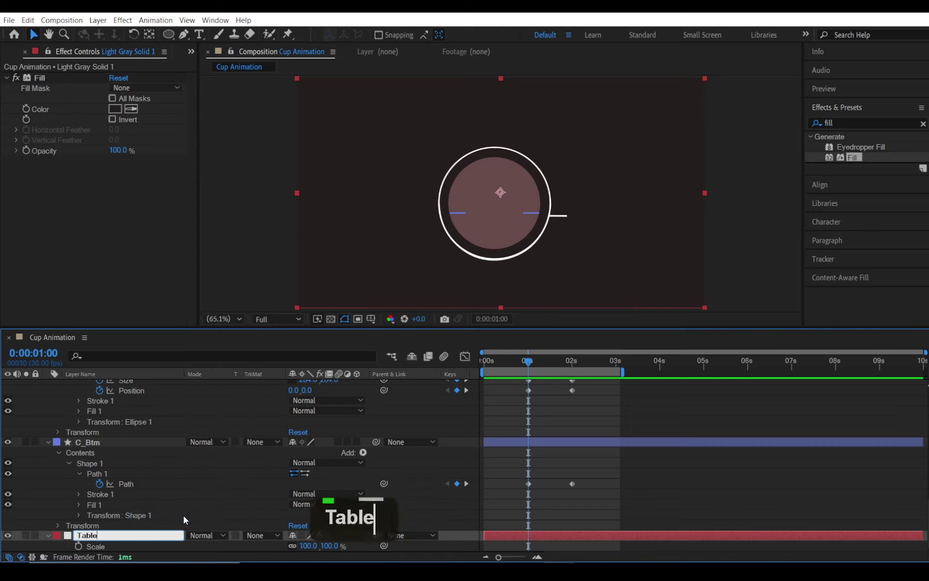
pyautogui.press('Return')
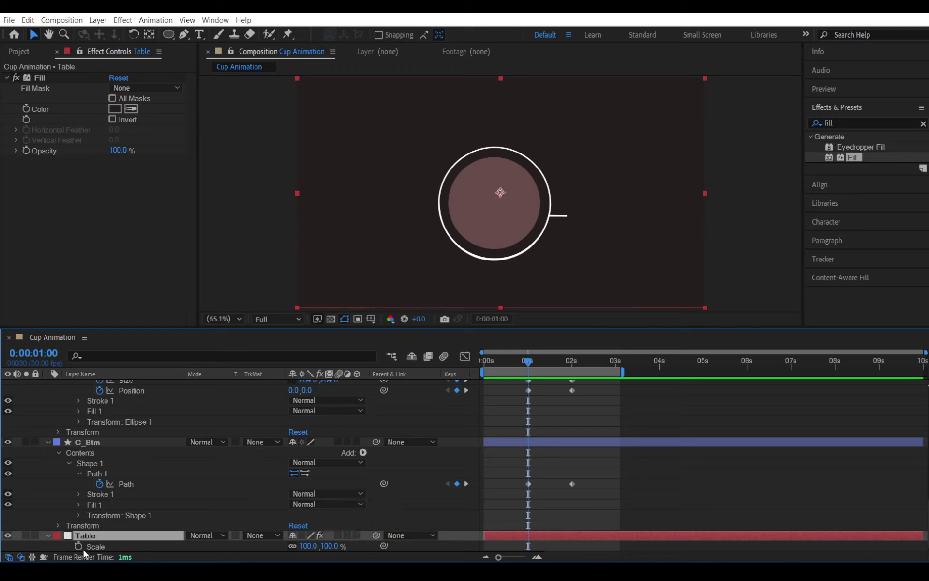
pyautogui.click(79, 546)
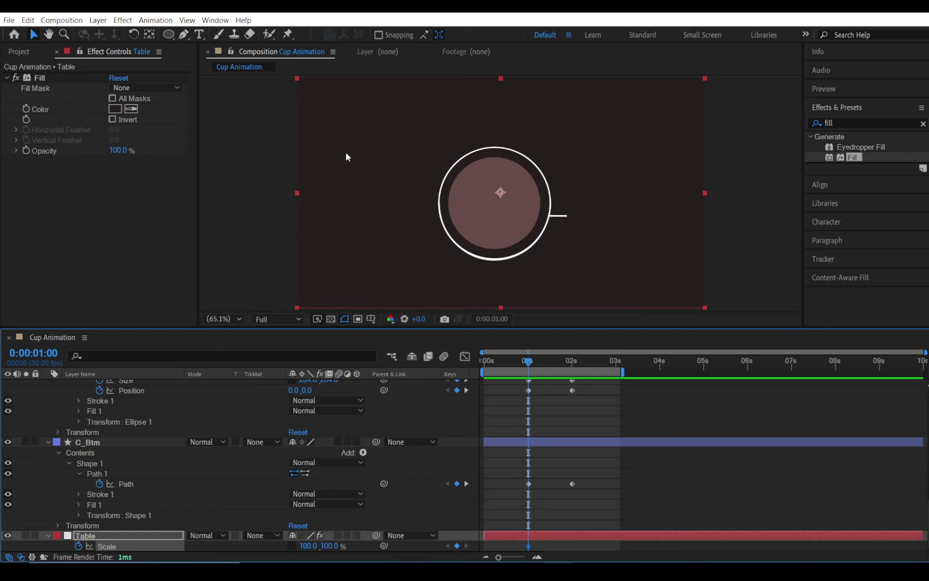
# - Move Table's anchor point to the middle of its bottom edge and set its Scale to 100, 22% at 0:00:02:00
pyautogui.click(149, 35)
pyautogui.moveTo(501, 194); pyautogui.dragTo(501, 307)
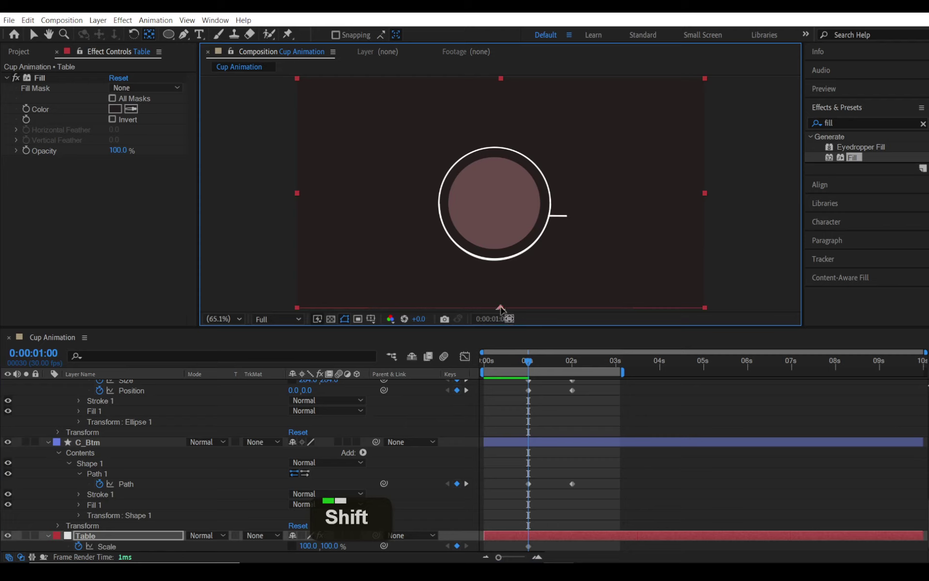
pyautogui.moveTo(540, 367); pyautogui.dragTo(572, 368)
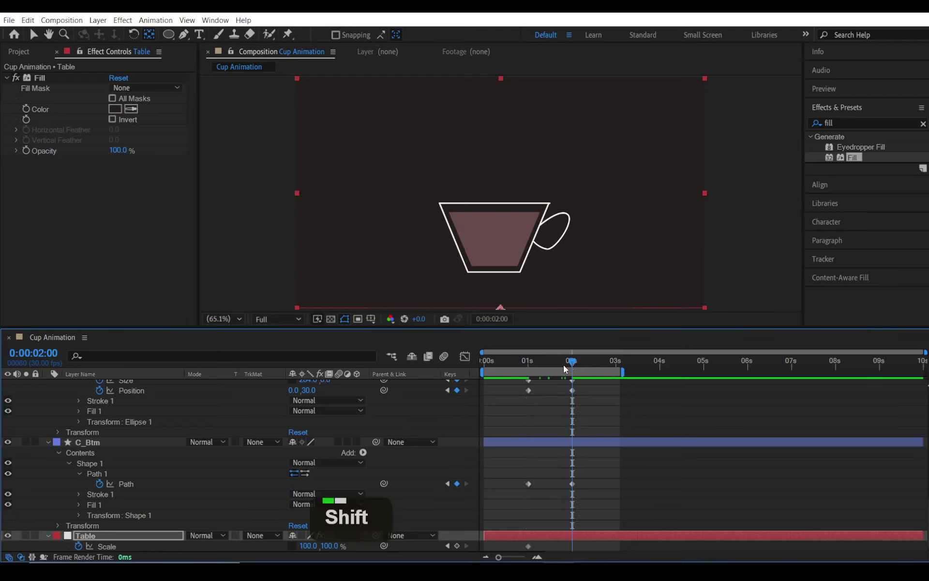
pyautogui.moveTo(333, 546); pyautogui.dragTo(290, 549)
pyautogui.click(553, 403)
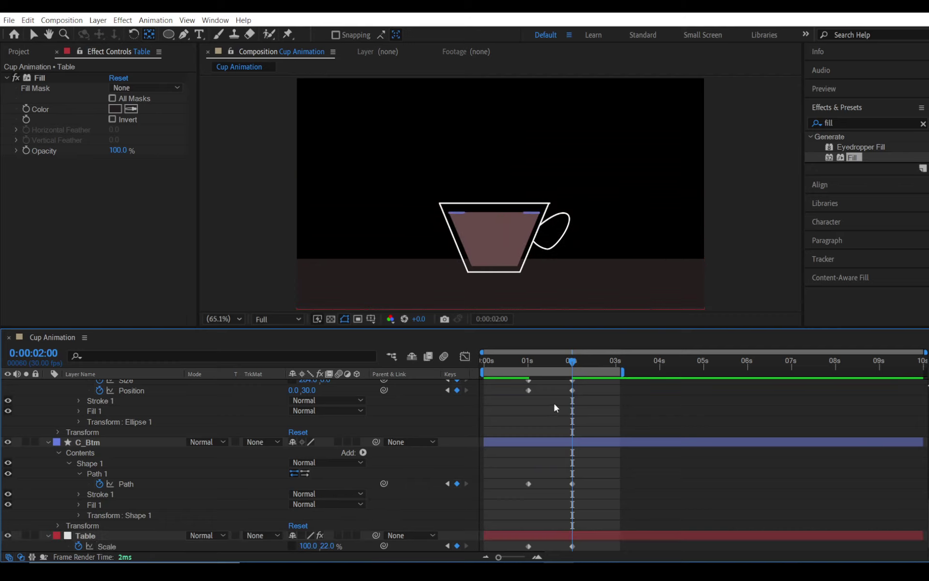
# - Preview the table and cup animation from 0:00:00:00
pyautogui.moveTo(532, 362); pyautogui.dragTo(472, 377)
pyautogui.press('space')
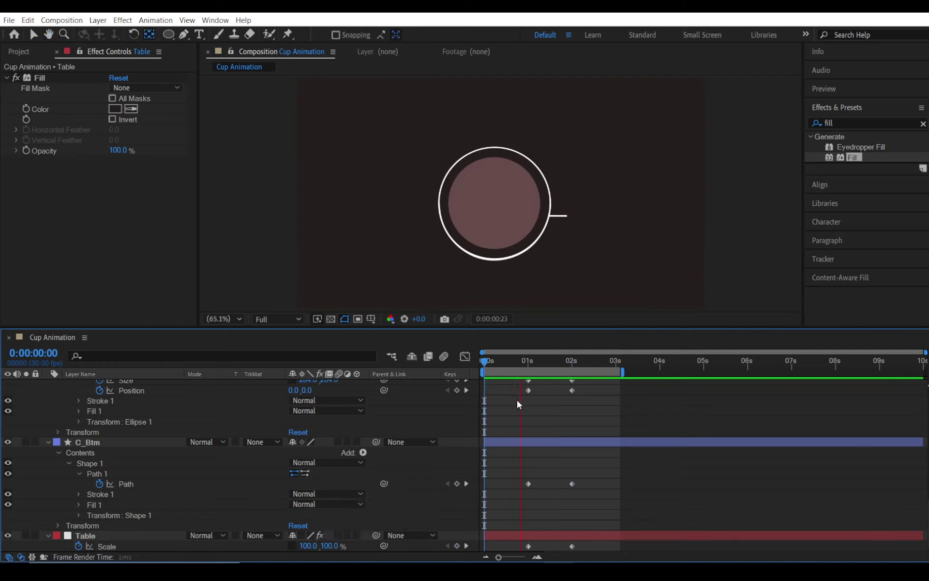
pyautogui.press('space')
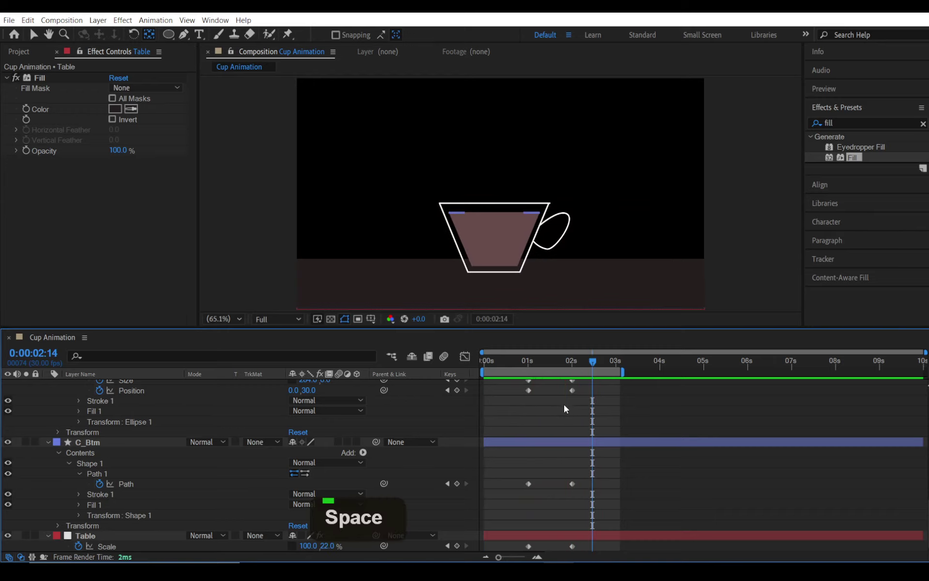
# - Create a 1280 × 720 px light gray solid and place it below Table at the end of the layer stack
pyautogui.click(97, 20)
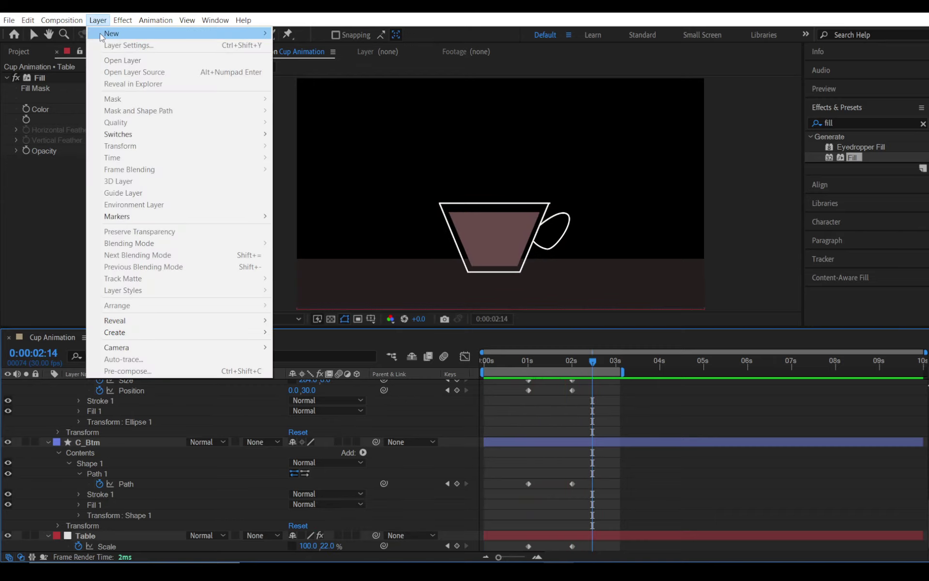
pyautogui.moveTo(109, 34)
pyautogui.click(311, 44)
pyautogui.click(522, 371)
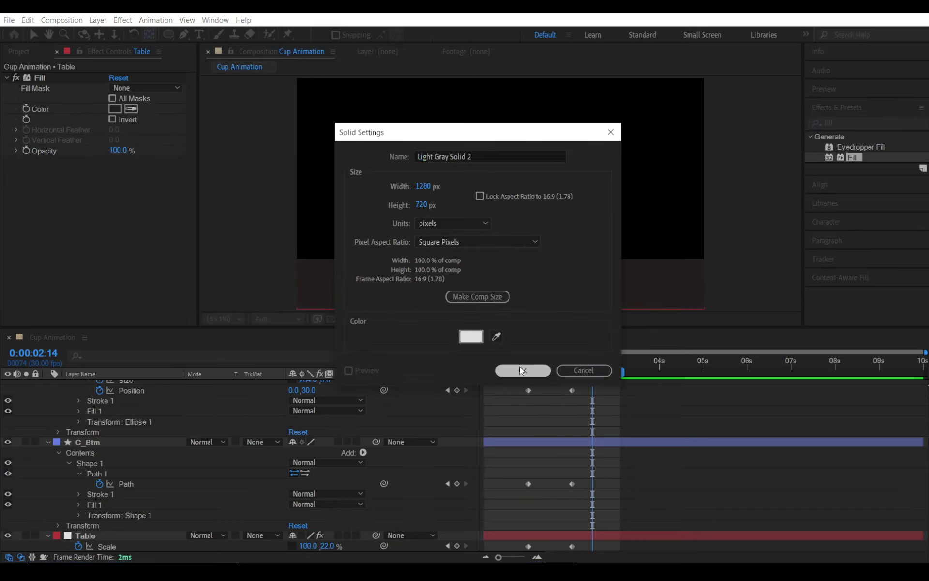
pyautogui.moveTo(99, 385); pyautogui.dragTo(115, 561)
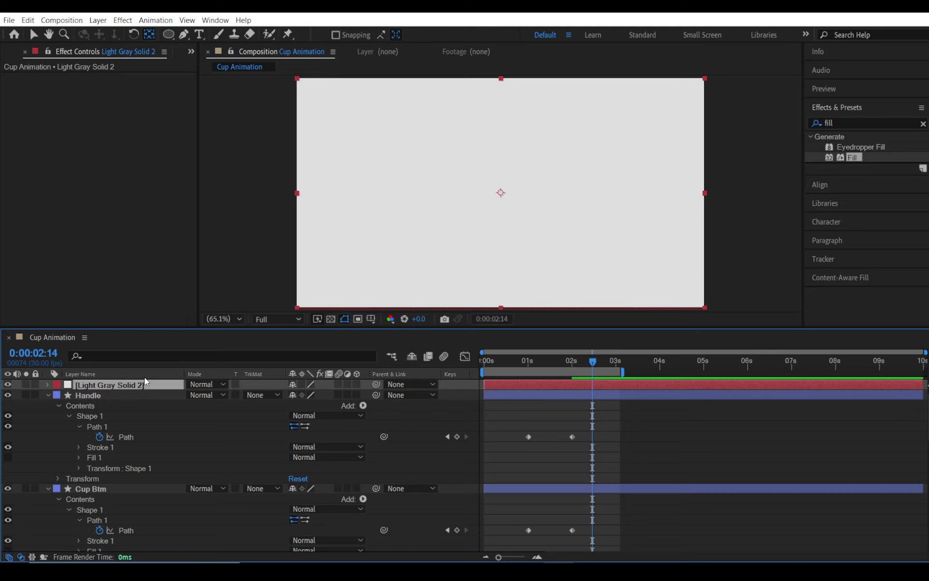
pyautogui.moveTo(145, 384); pyautogui.dragTo(150, 550)
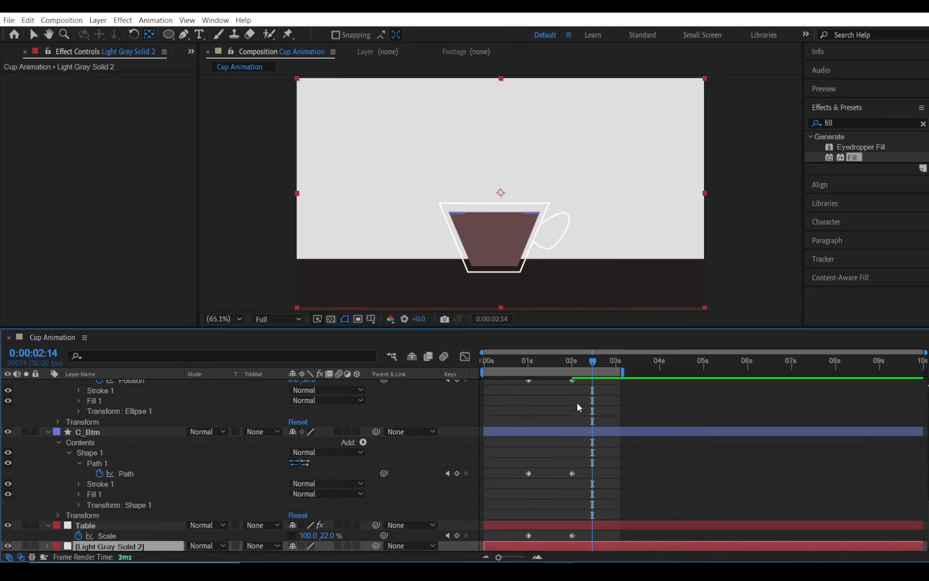
# - Apply the Fill effect to the new background solid and set its color to pink E6A9A9
pyautogui.doubleClick(852, 158)
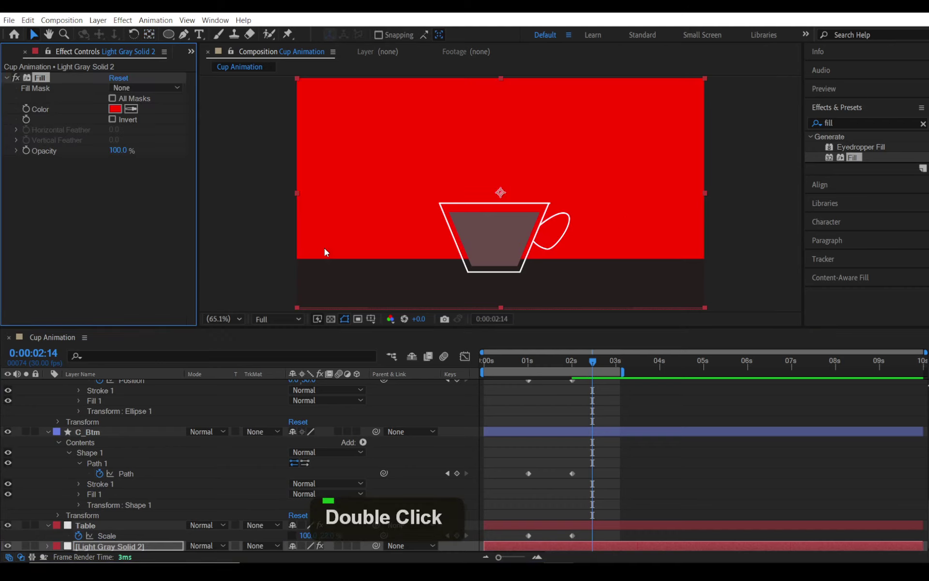
pyautogui.click(115, 113)
pyautogui.click(69, 213)
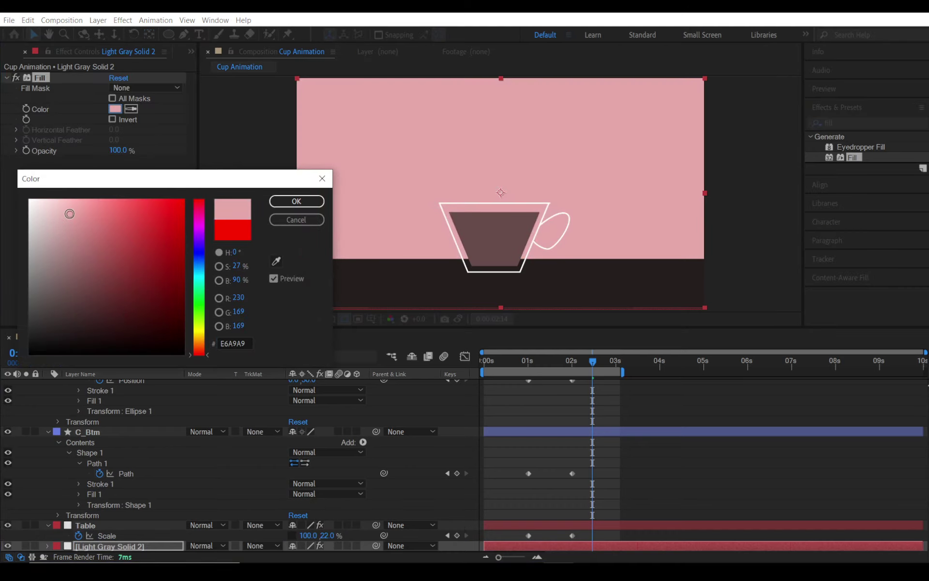
pyautogui.click(296, 201)
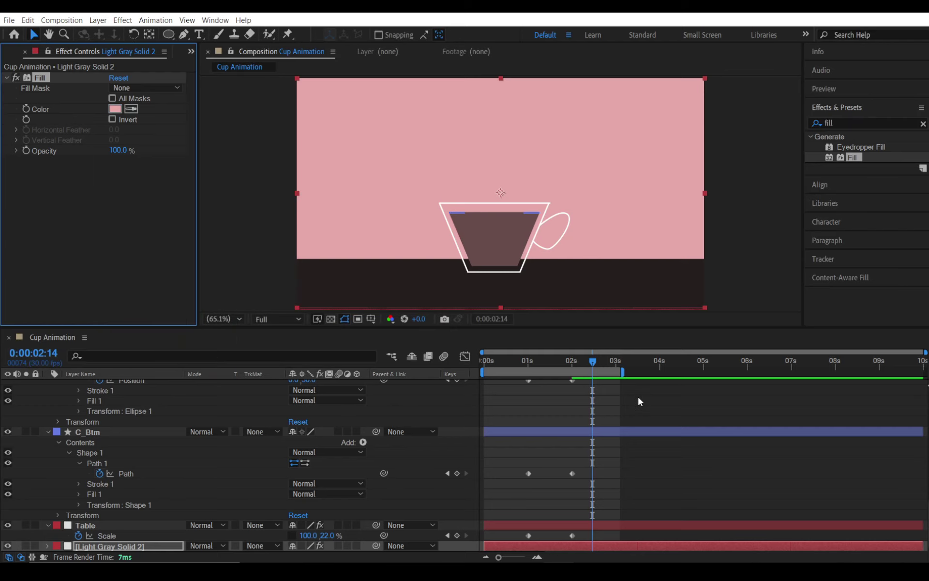
# - Preview the cup and table animation against the pink background
pyautogui.moveTo(593, 362); pyautogui.dragTo(604, 362)
pyautogui.press('space')
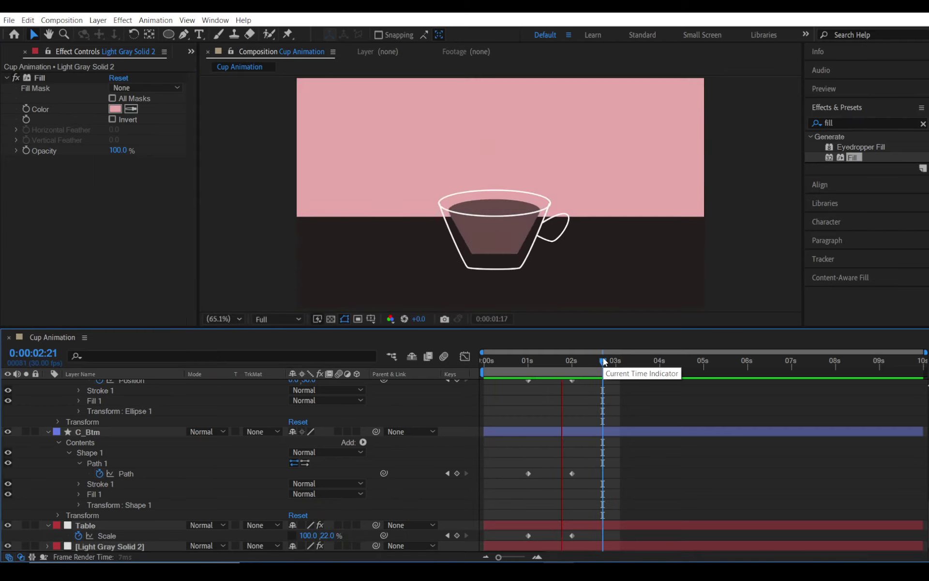
pyautogui.press('space')
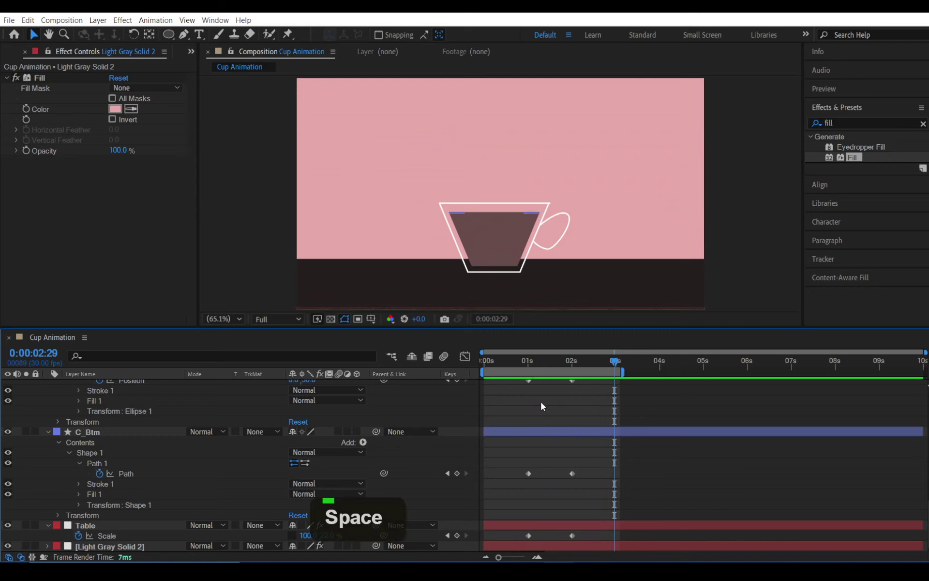
# - Show only the keyframed properties of all layers in the timeline and leave every layer deselected
pyautogui.press('u')
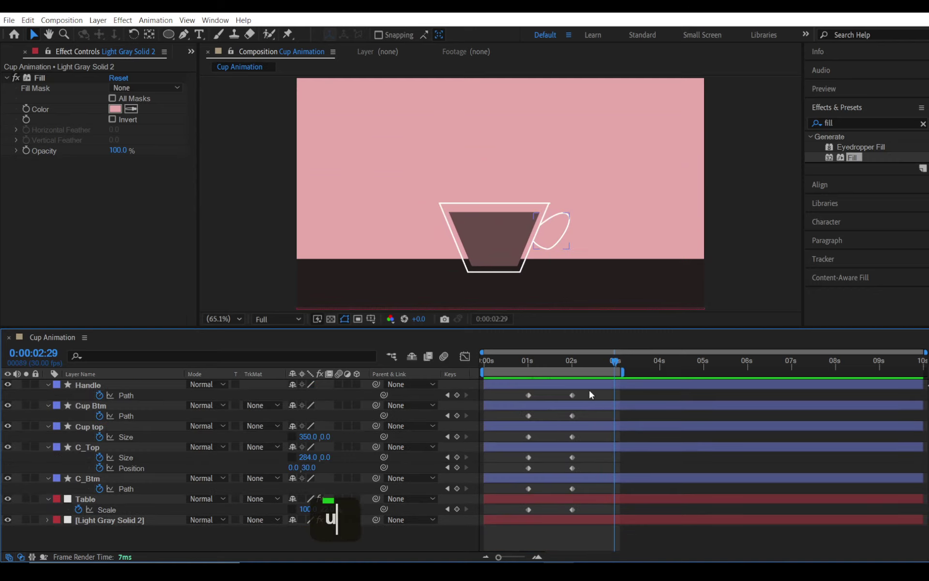
pyautogui.moveTo(602, 395); pyautogui.dragTo(499, 536)
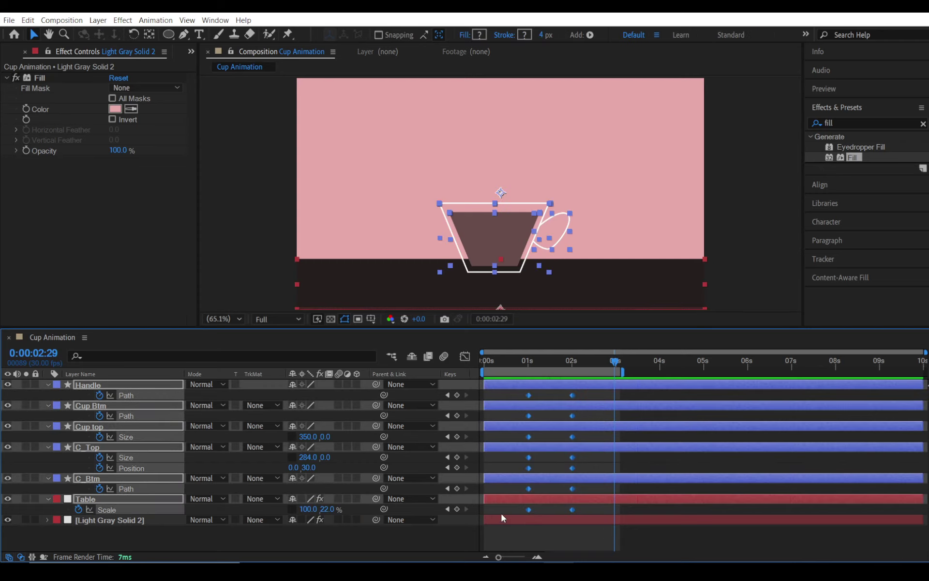
pyautogui.click(502, 535)
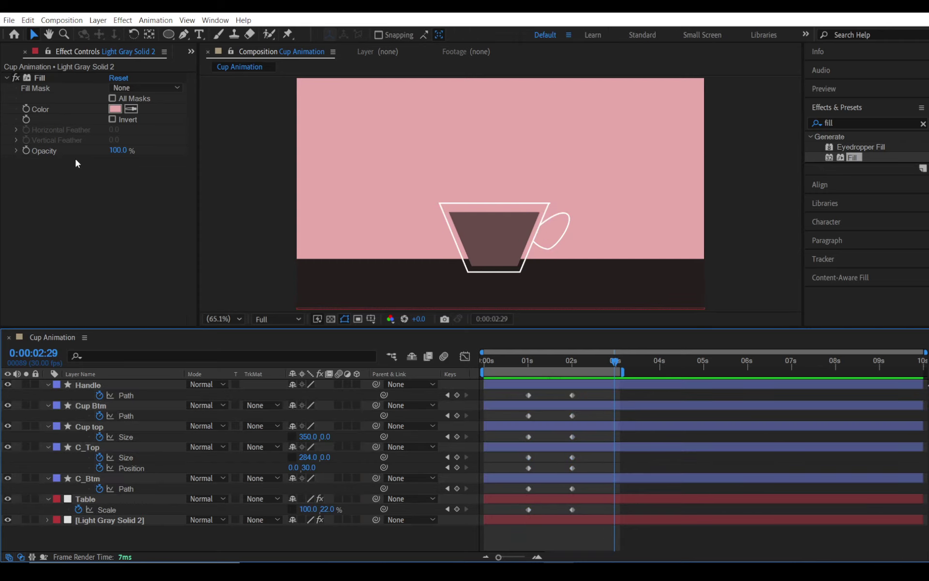
# - Create a null object and rename it as Controller
pyautogui.click(102, 21)
pyautogui.click(111, 33)
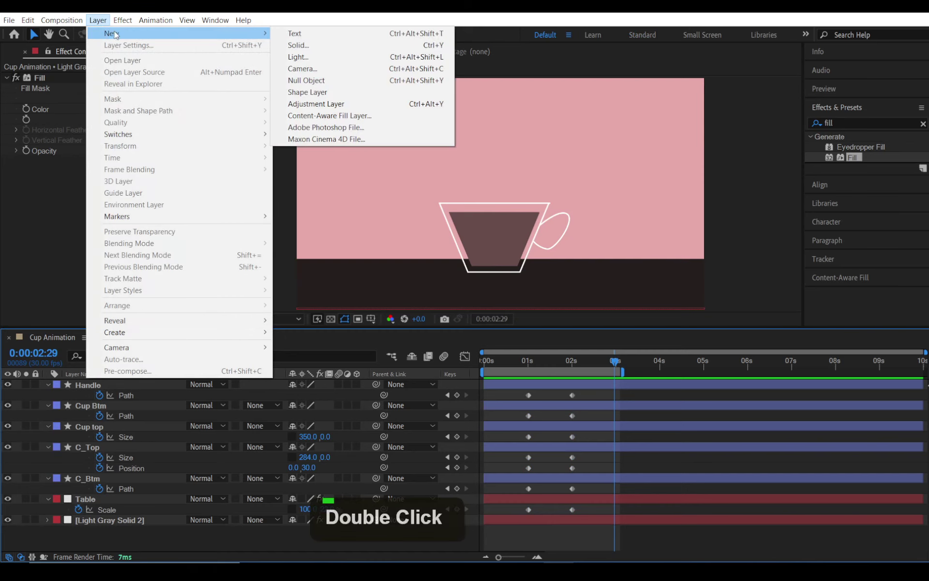
pyautogui.click(333, 80)
pyautogui.rightClick(97, 382)
pyautogui.click(135, 363)
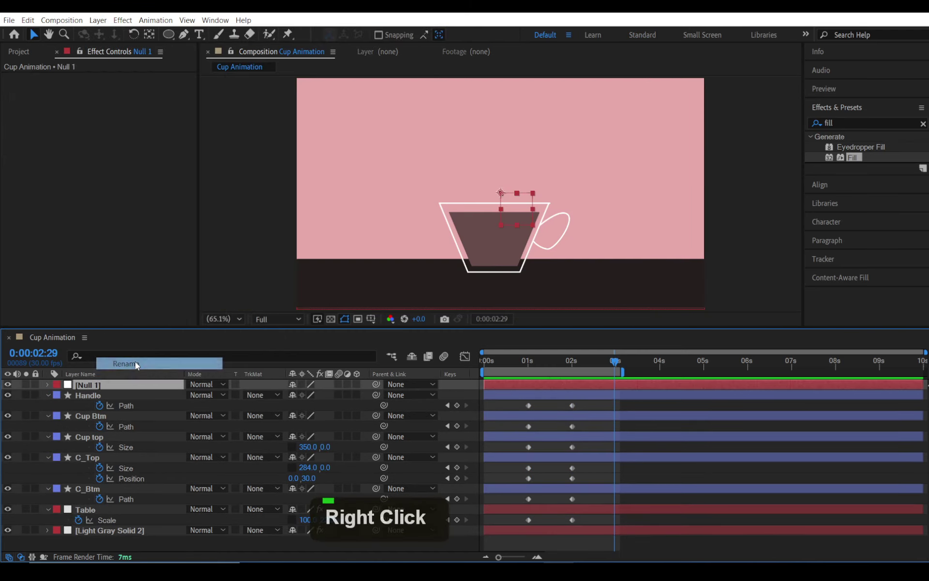
pyautogui.write('Controlle')
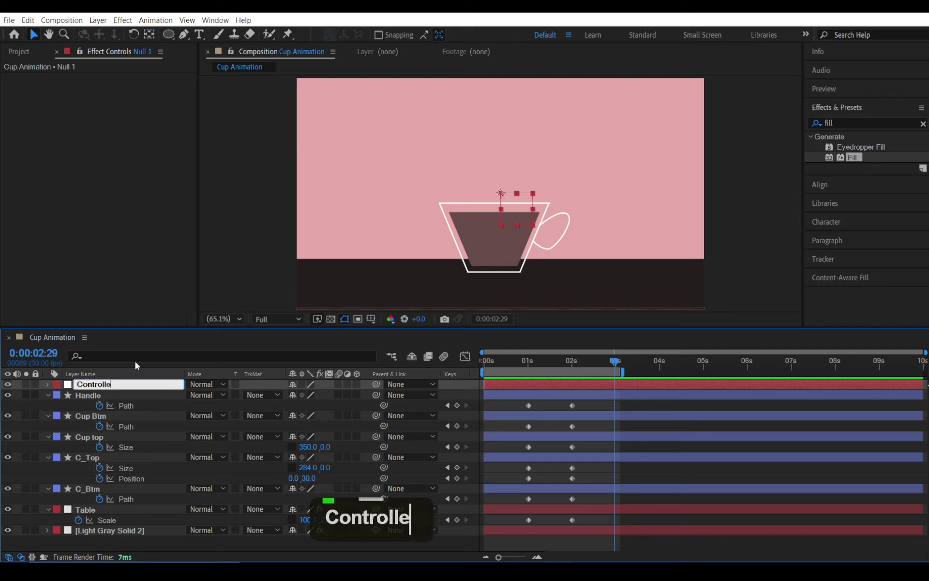
pyautogui.write('r')
pyautogui.press('Return')
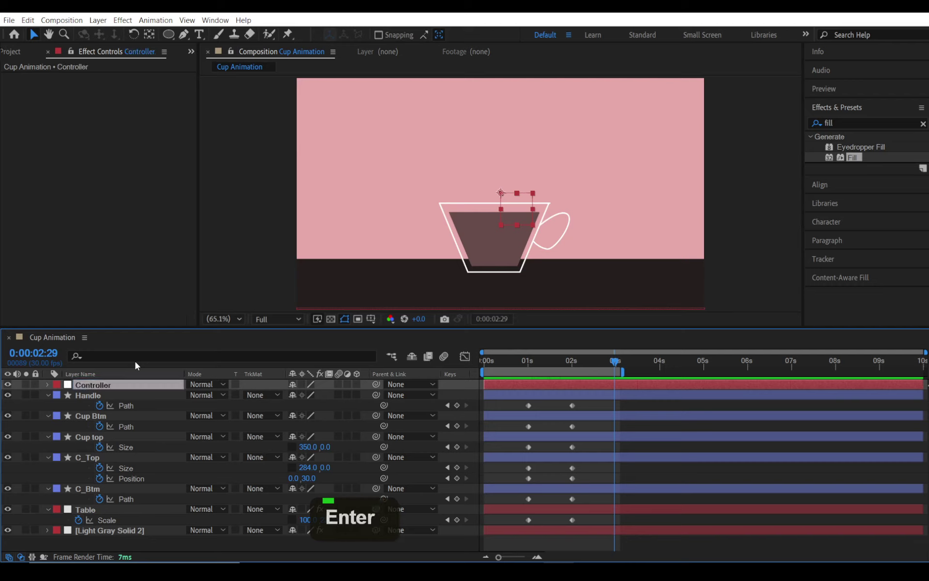
# - Parent the Handle, Cup Btm, Cup top, C_Top and C_Btm layers to Controller, then deselect them
pyautogui.click(95, 396)
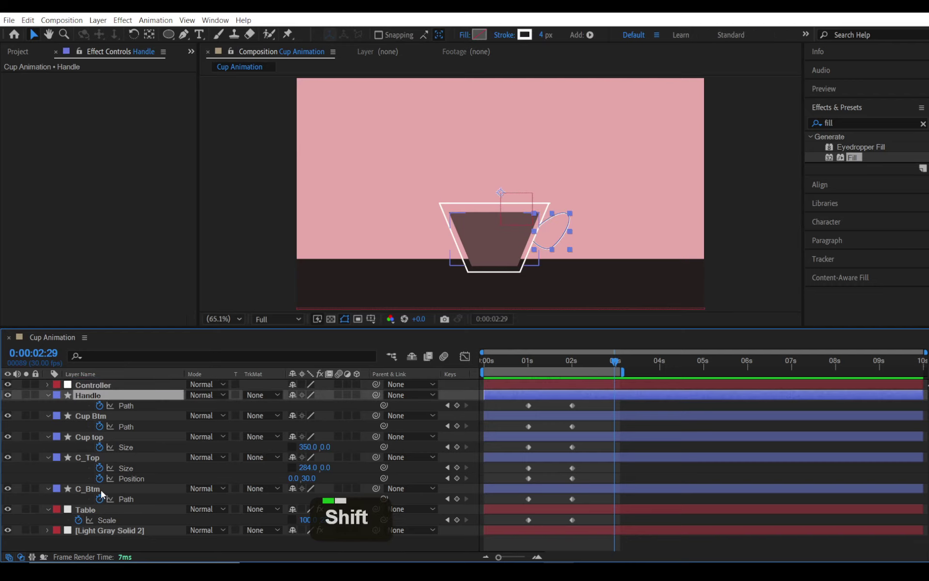
pyautogui.keyDown('shift'); pyautogui.click(100, 488); pyautogui.keyUp('shift')
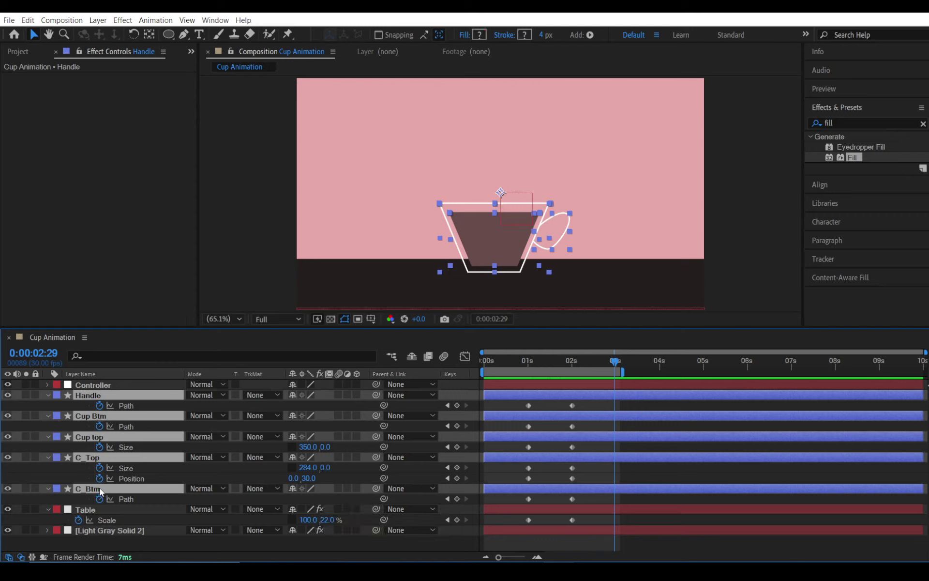
pyautogui.click(395, 396)
pyautogui.click(435, 420)
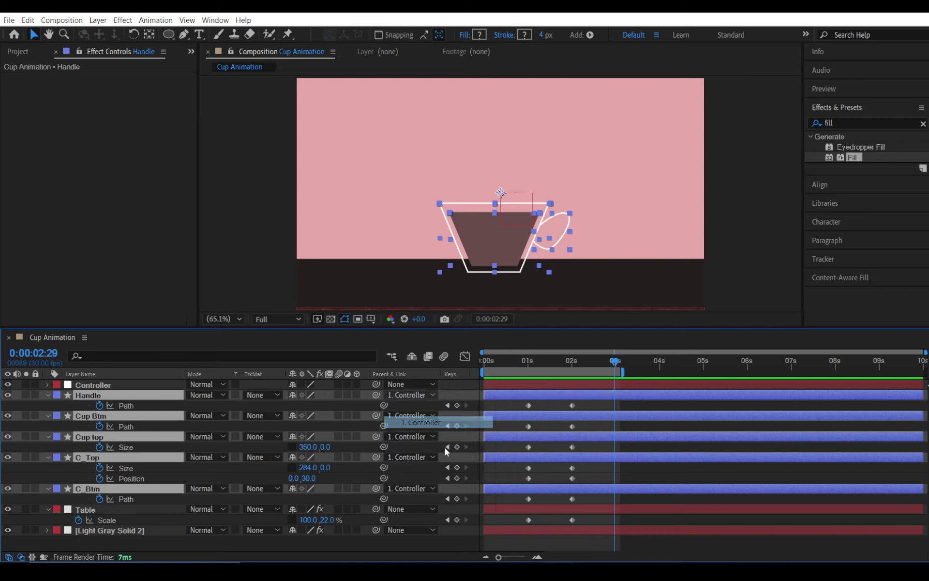
pyautogui.press('F2')
# - Add Position keyframes to Controller at 0:00:00:00 and 0:00:01:00, both at 640, 360
pyautogui.moveTo(512, 365); pyautogui.dragTo(473, 359)
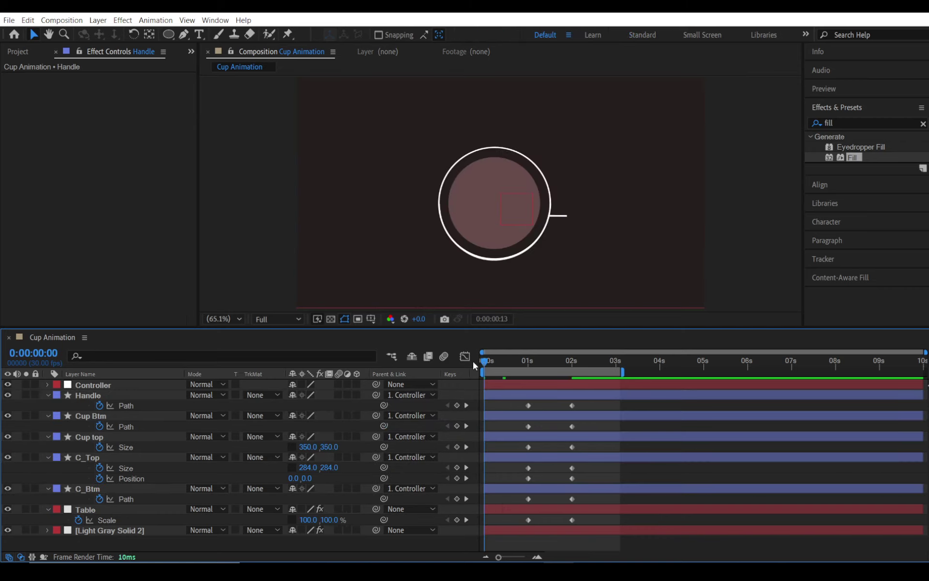
pyautogui.click(114, 386)
pyautogui.press('p')
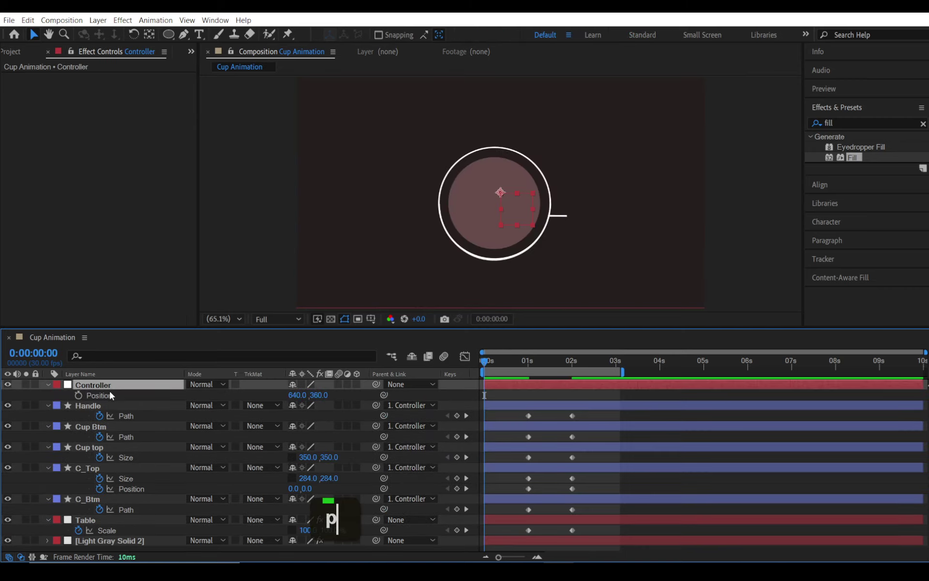
pyautogui.click(79, 395)
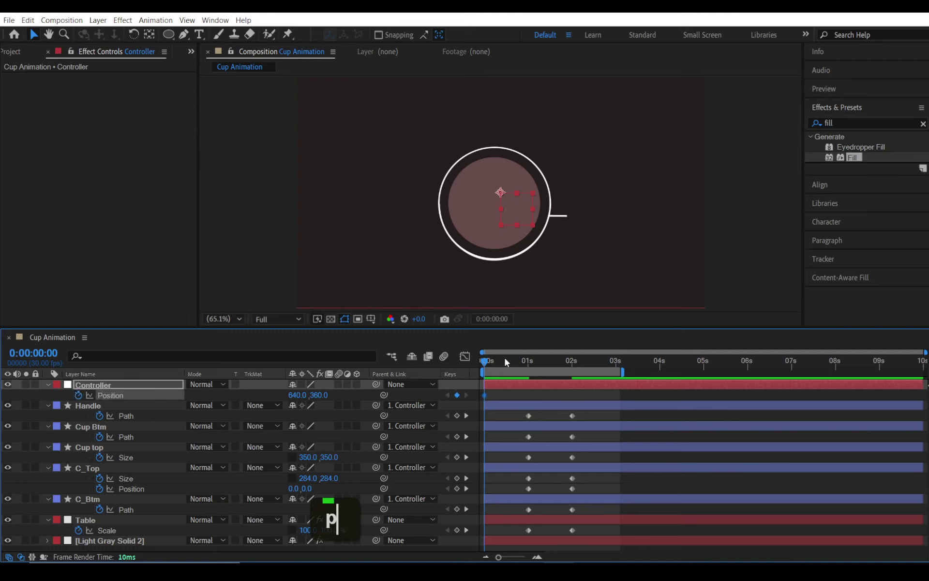
pyautogui.moveTo(511, 360); pyautogui.dragTo(522, 362)
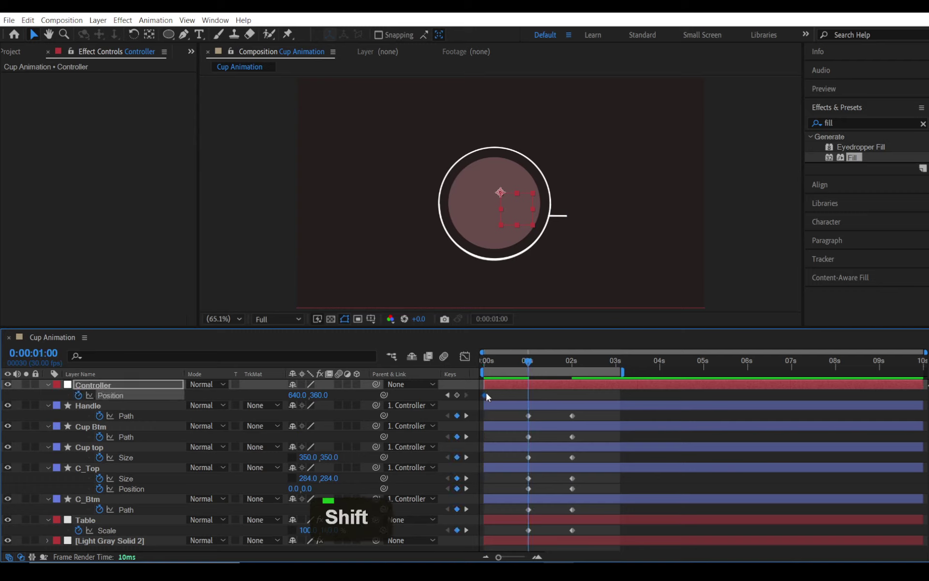
pyautogui.click(456, 395)
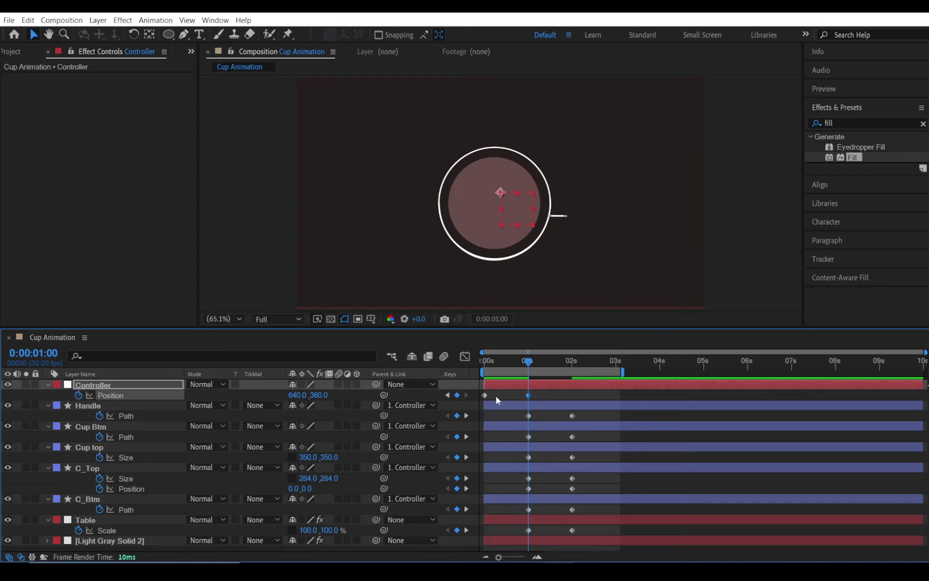
# - At 0:00:00:00, move Controller horizontally to about 1487, 360 so the cup starts beyond the frame's right edge, and preview the slide-in
pyautogui.moveTo(528, 360); pyautogui.dragTo(444, 358)
pyautogui.moveTo(501, 220); pyautogui.dragTo(774, 213)
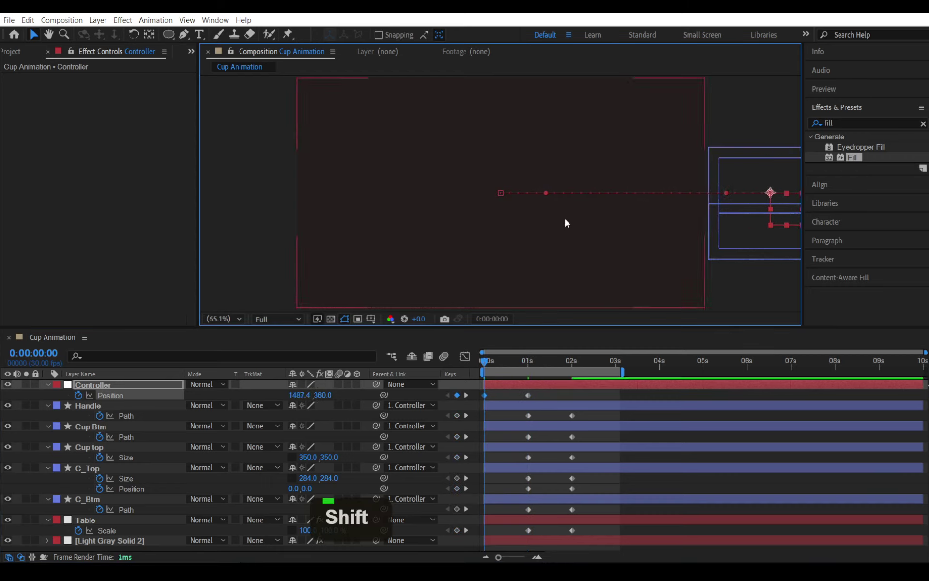
pyautogui.click(554, 397)
pyautogui.press('space')
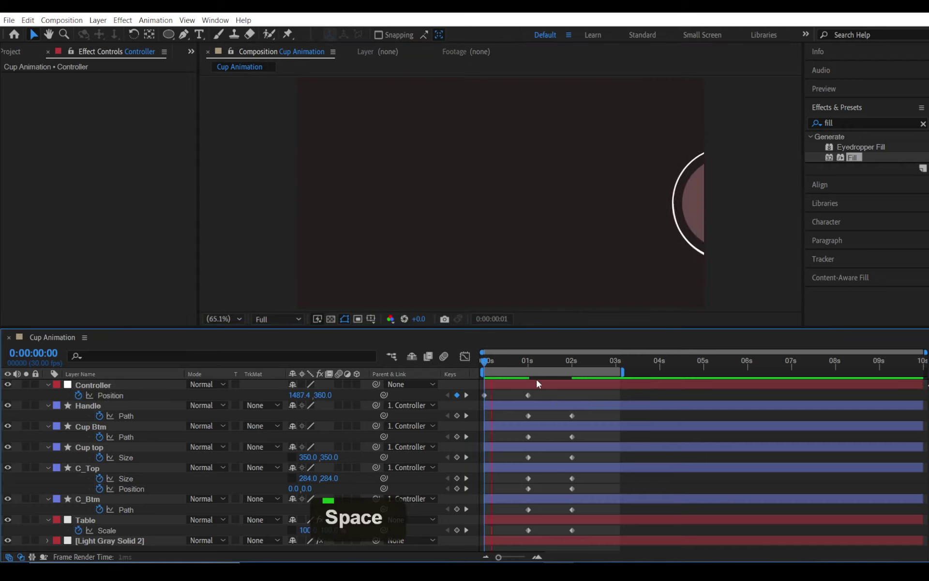